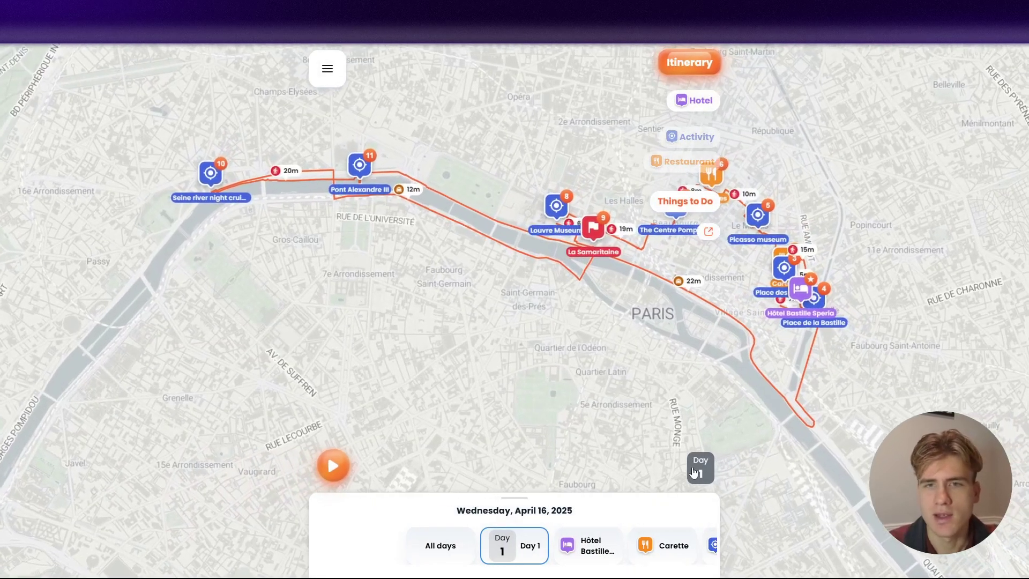
- Show Day 2 and Day 3 of the Paris itinerary on the map, and play the trip animation
{"action": "left_click", "coordinate": [697, 472]}
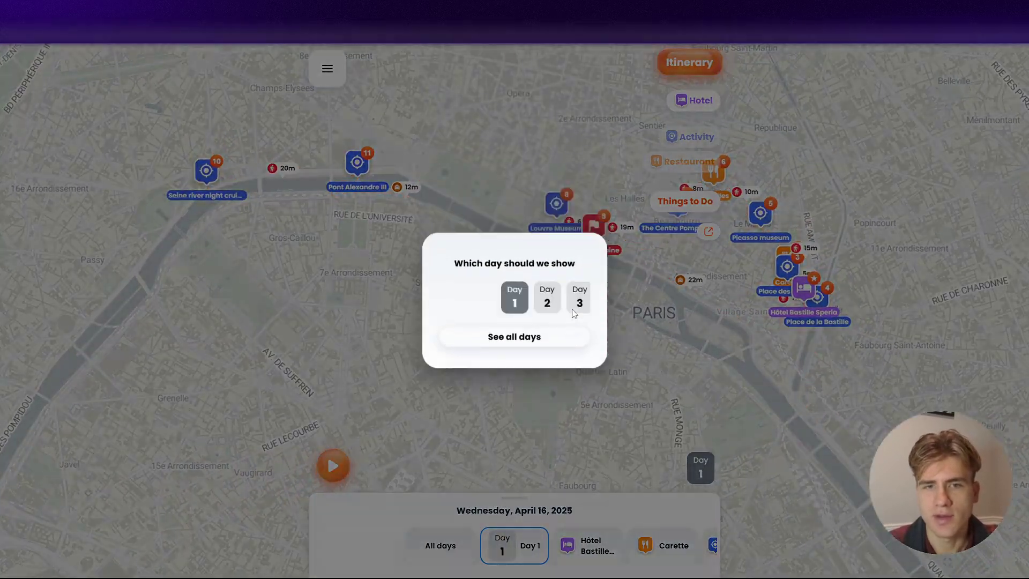
{"action": "left_click_drag", "start_coordinate": [573, 312], "coordinate": [547, 294]}
{"action": "left_click", "coordinate": [546, 306]}
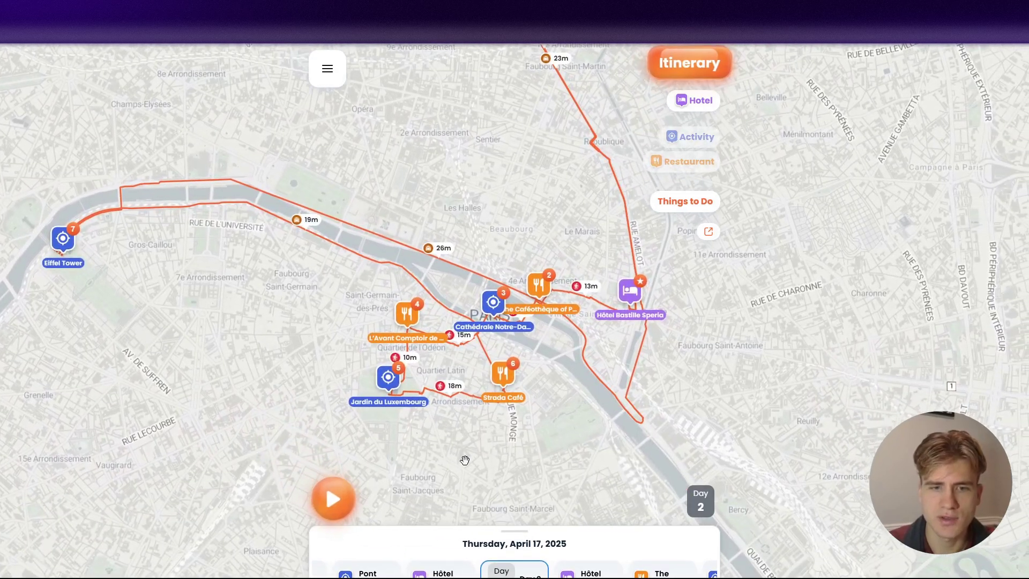
{"action": "left_click", "coordinate": [700, 503]}
{"action": "left_click", "coordinate": [548, 307]}
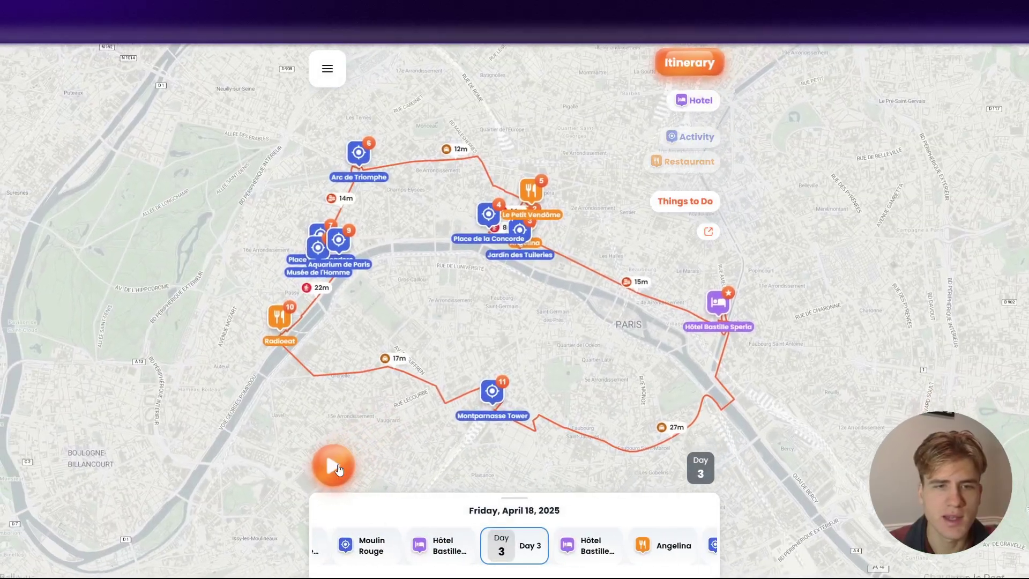
{"action": "left_click", "coordinate": [333, 465]}
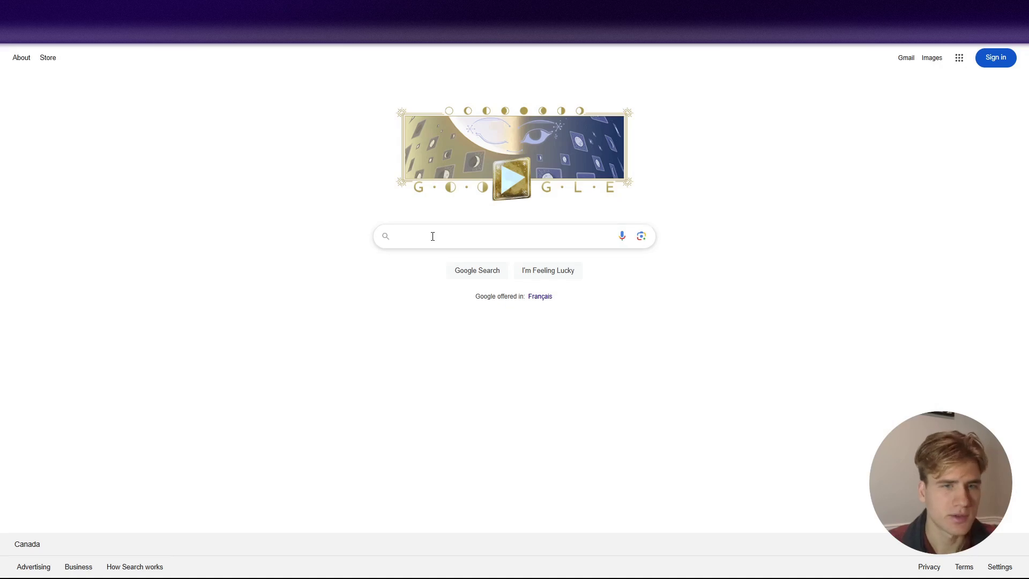
- Search Google for "vizualtravel" in full screen and open the VizualTravel home page from the results
{"action": "left_click", "coordinate": [434, 236]}
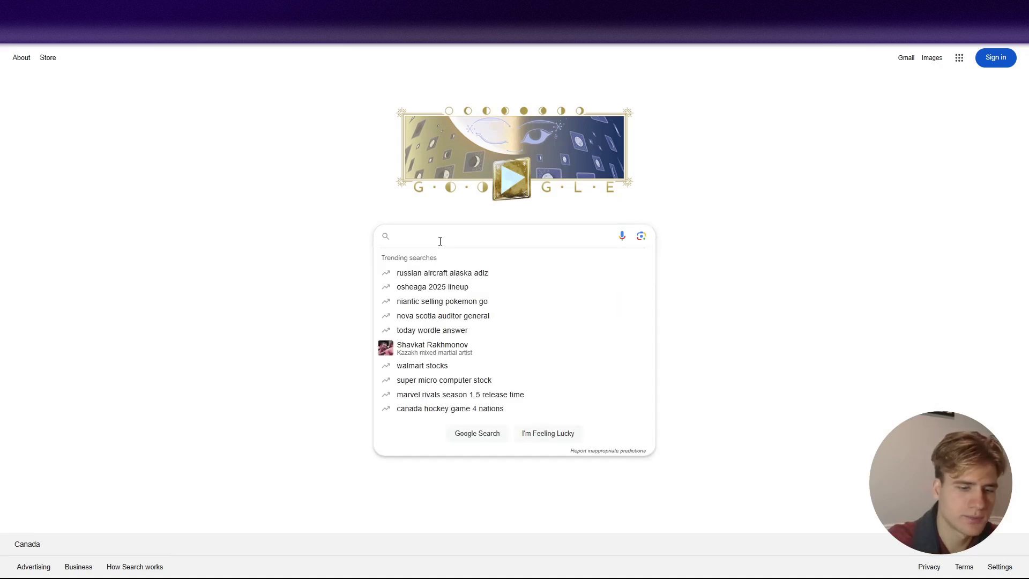
{"action": "key", "text": "F11"}
{"action": "type", "text": "vizualtravel"}
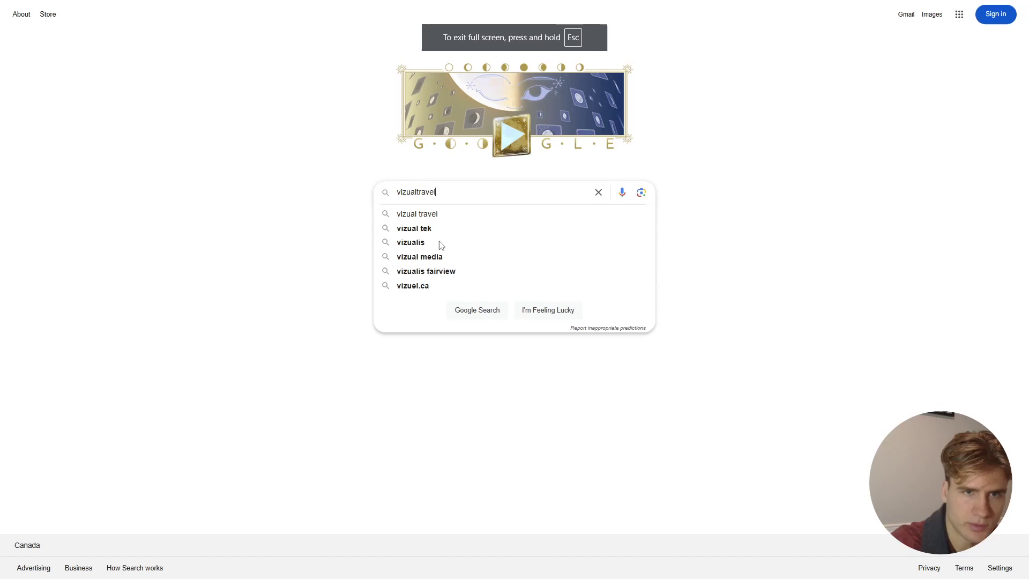
{"action": "key", "text": "Return"}
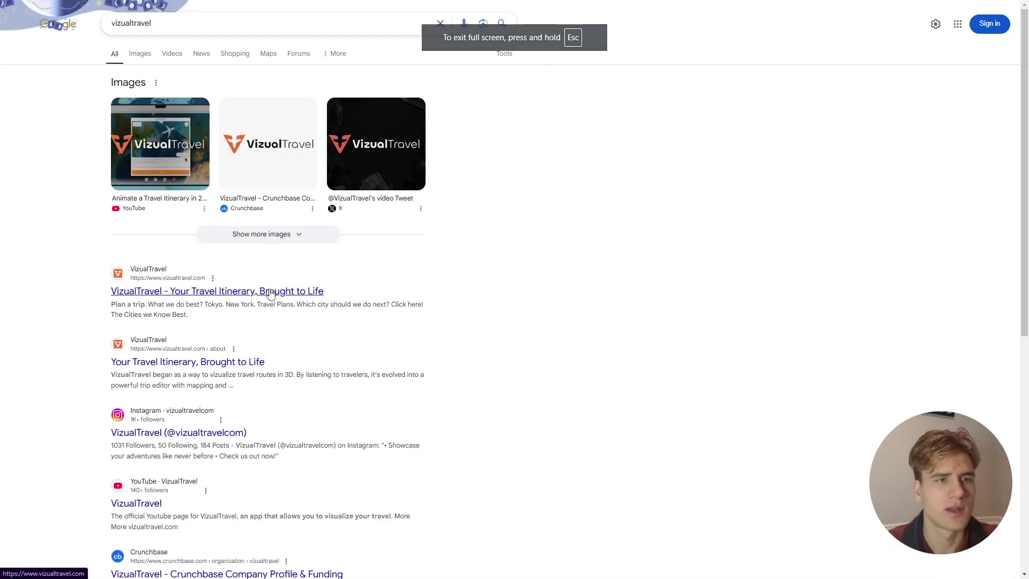
{"action": "left_click", "coordinate": [270, 293]}
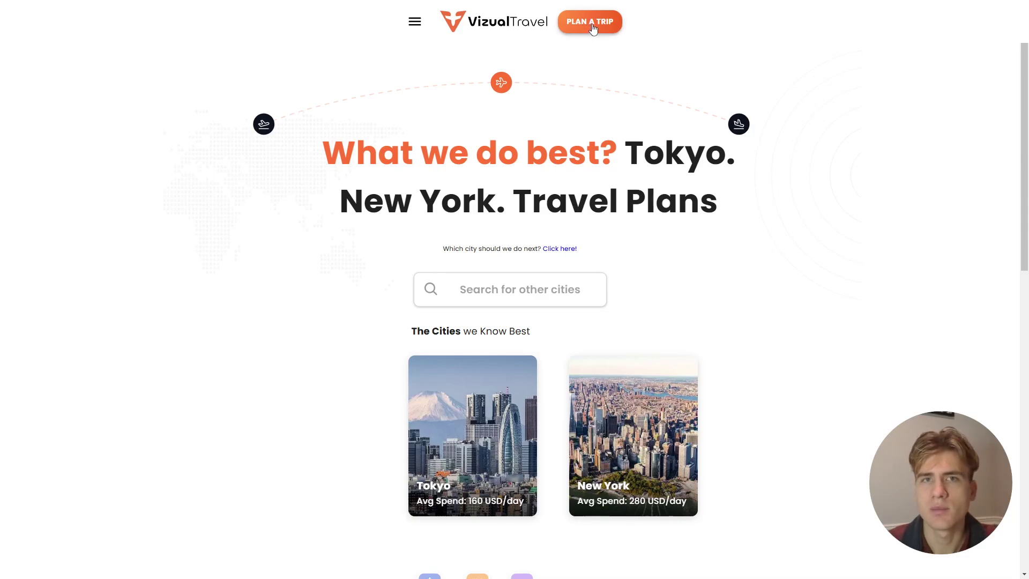
- Create a new trip for Paris, France, and open its planner
{"action": "left_click", "coordinate": [591, 22]}
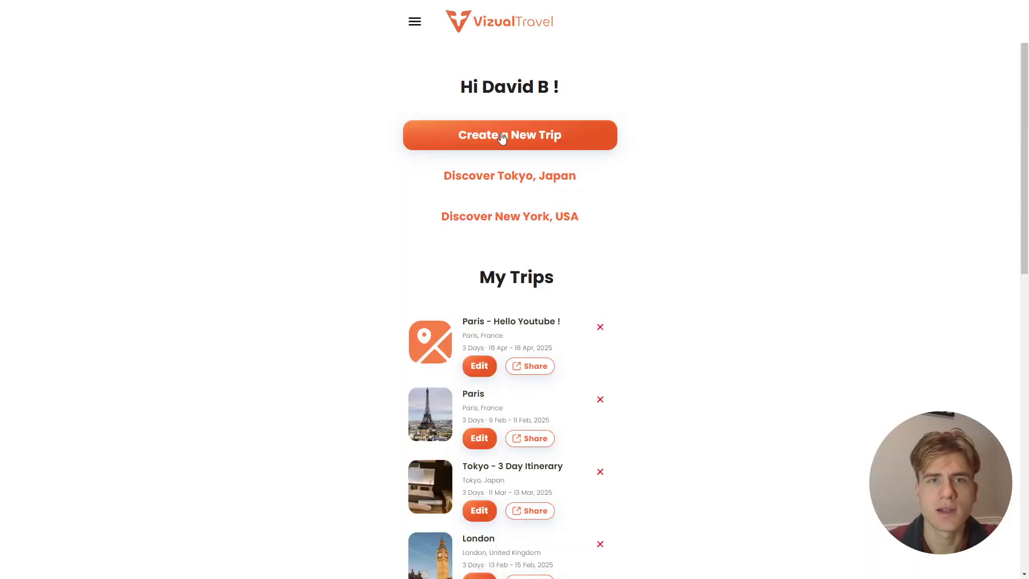
{"action": "left_click", "coordinate": [546, 143]}
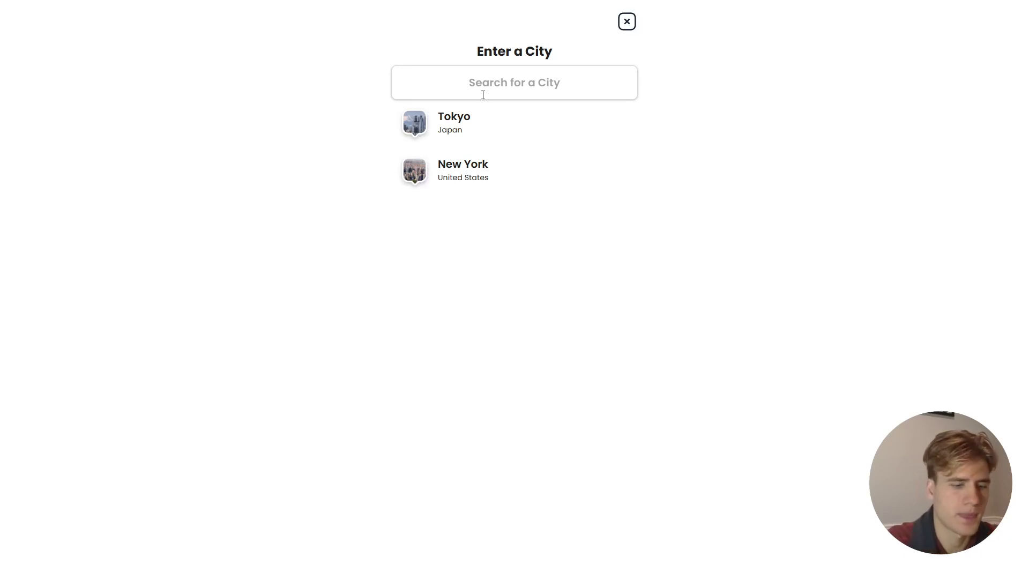
{"action": "type", "text": "Paris"}
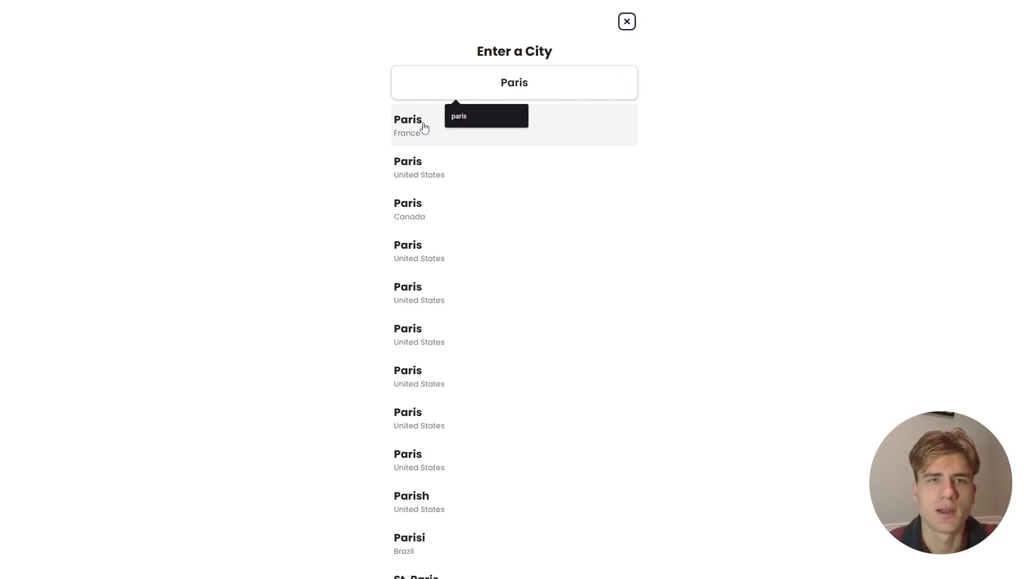
{"action": "left_click", "coordinate": [422, 125]}
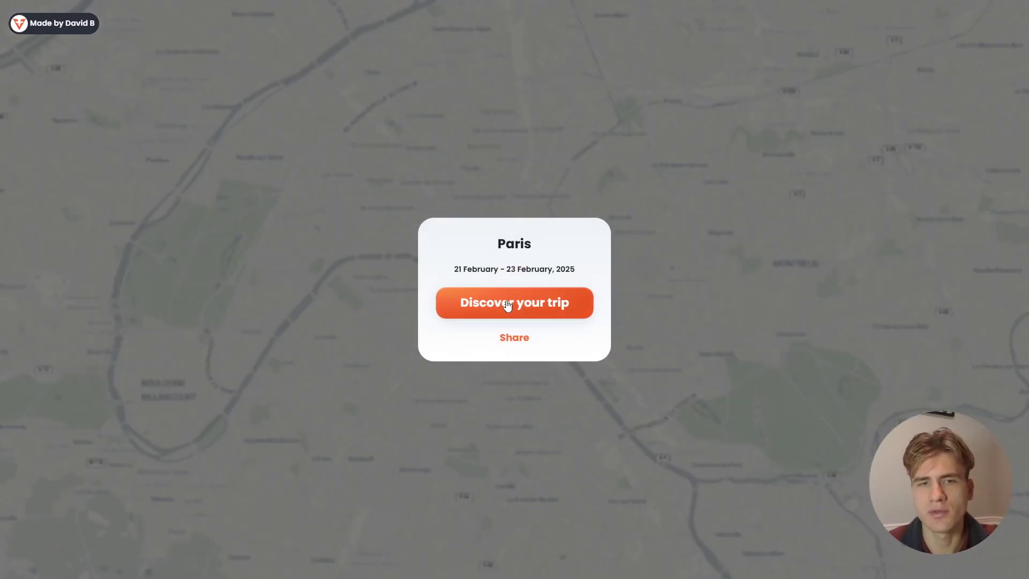
{"action": "left_click", "coordinate": [507, 305]}
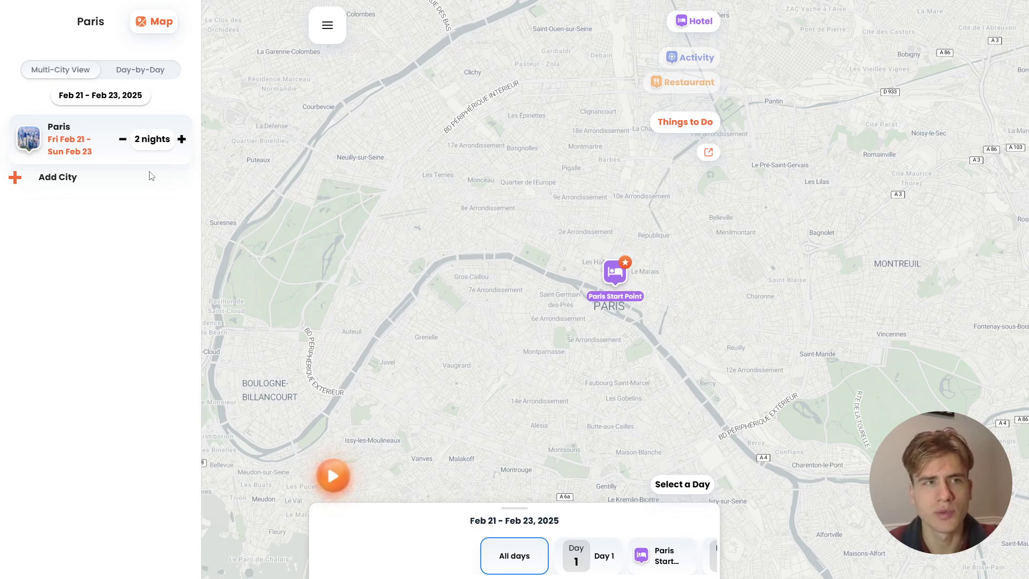
- Switch the trip plan to the day-by-day view, select Day 1 and open its Things to Do list
{"action": "left_click", "coordinate": [132, 79]}
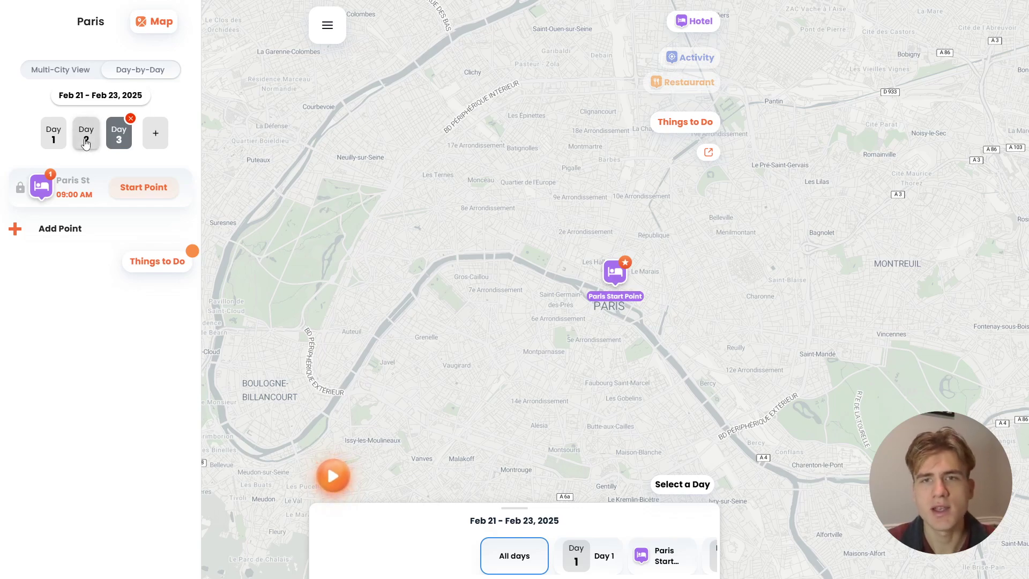
{"action": "left_click", "coordinate": [85, 137]}
{"action": "left_click", "coordinate": [53, 134]}
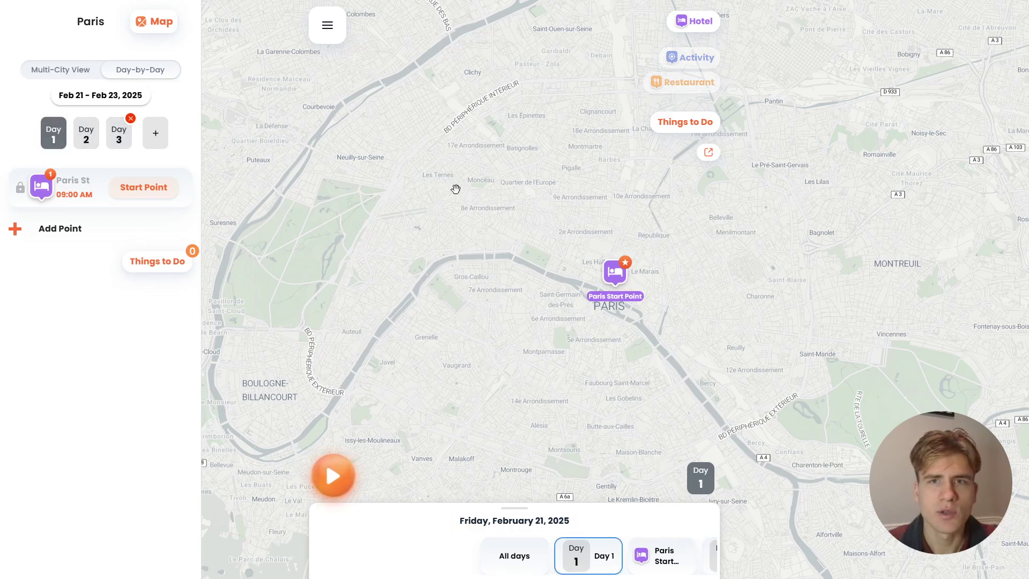
{"action": "left_click", "coordinate": [156, 262]}
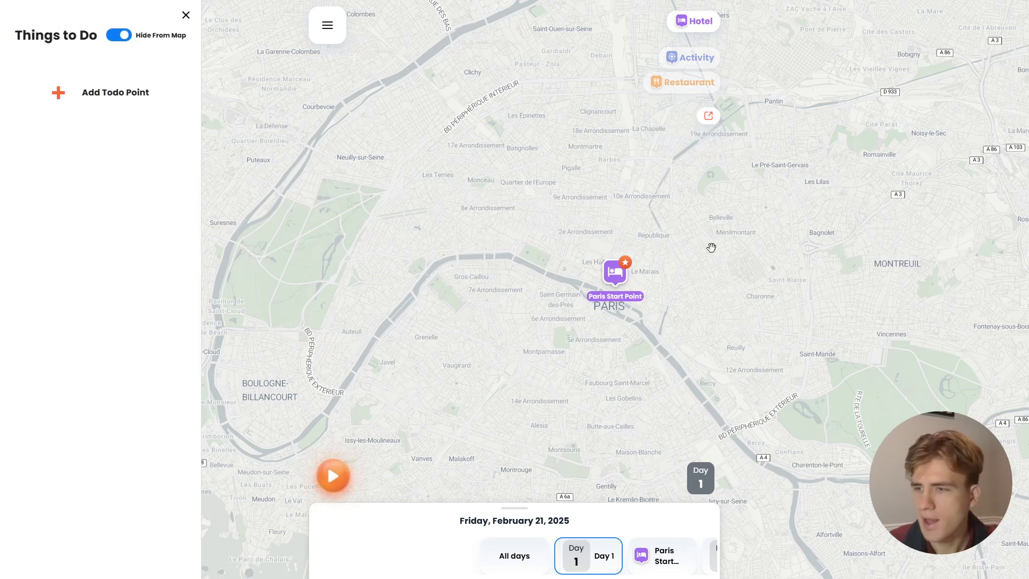
- Copy "Eiffel Tower" from the Notepad list and add it as a point in the trip's Things to Do
{"action": "key", "text": "alt+Tab"}
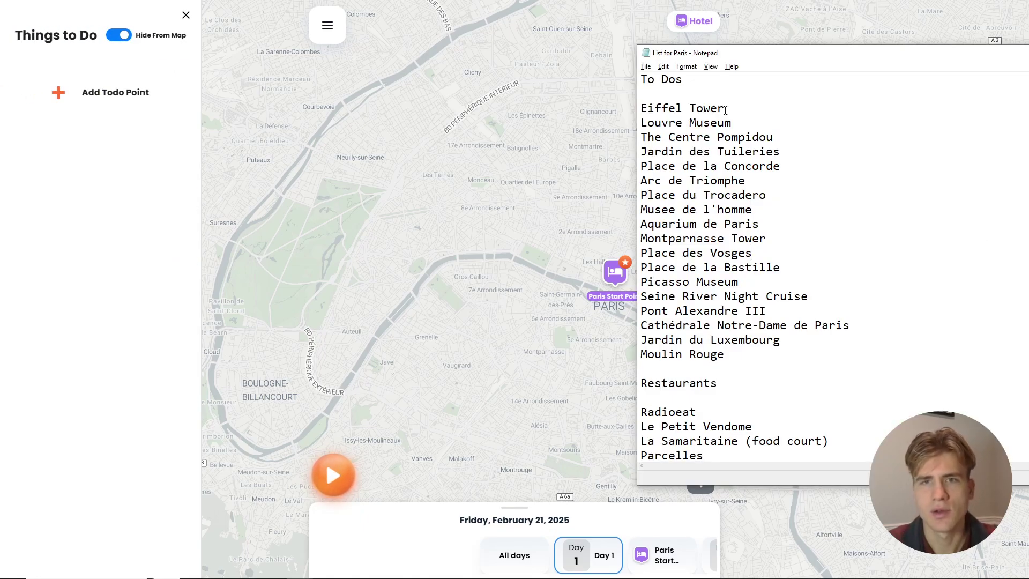
{"action": "left_click_drag", "start_coordinate": [733, 109], "coordinate": [627, 104]}
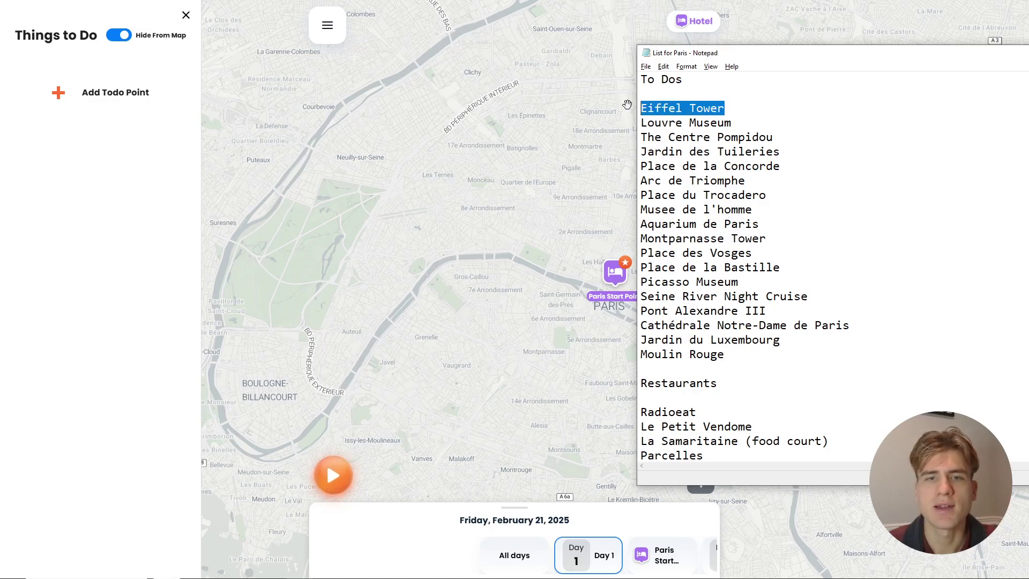
{"action": "key", "text": "ctrl+c"}
{"action": "key", "text": "alt+Tab"}
{"action": "left_click", "coordinate": [134, 96]}
{"action": "key", "text": "ctrl+v"}
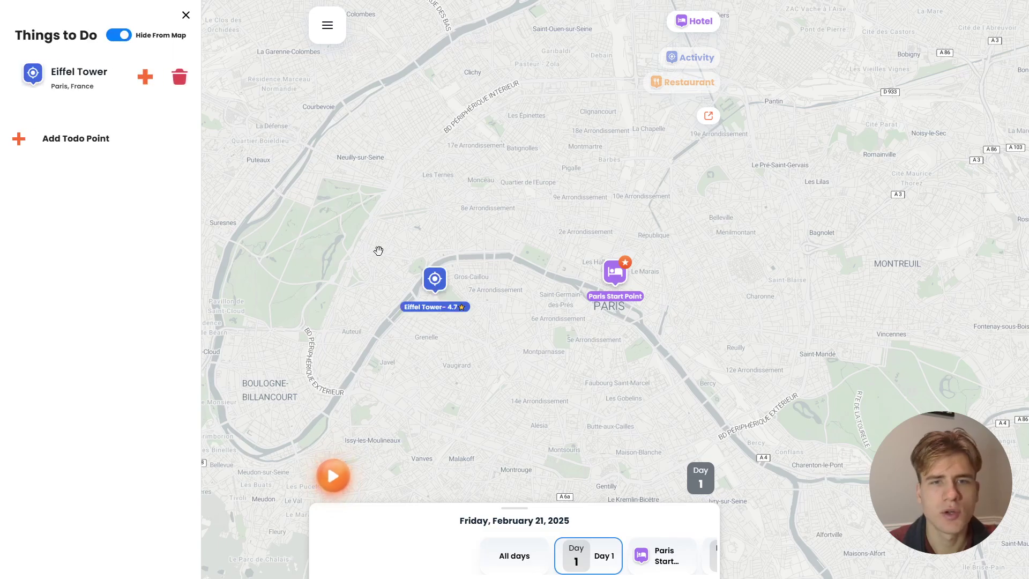
- Add the Louvre Museum in Paris to Things to Do, copying its name from the Notepad list
{"action": "key", "text": "alt+Tab"}
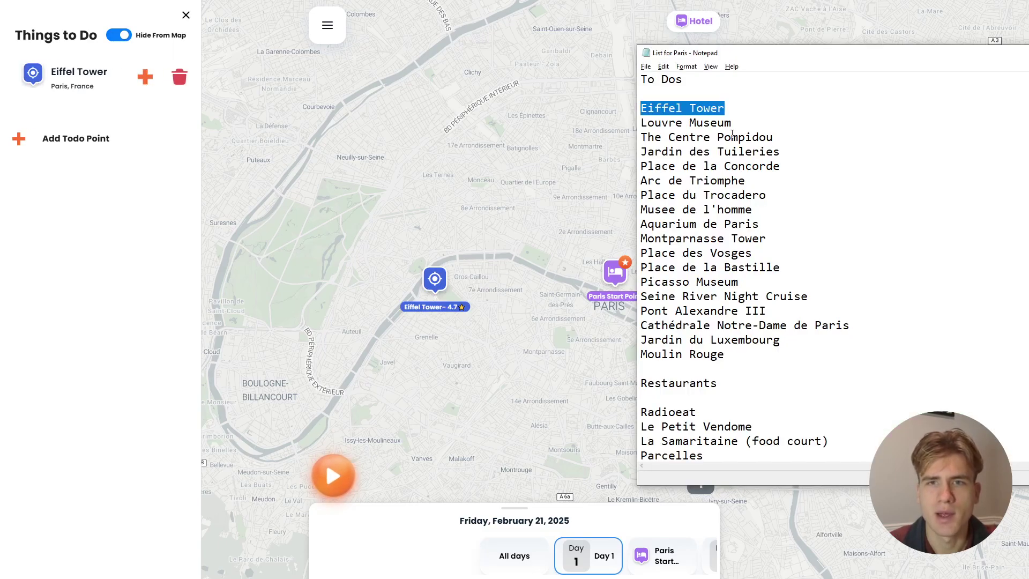
{"action": "left_click_drag", "start_coordinate": [732, 125], "coordinate": [634, 119]}
{"action": "key", "text": "alt+Tab"}
{"action": "left_click", "coordinate": [92, 137]}
{"action": "key", "text": "ctrl+v"}
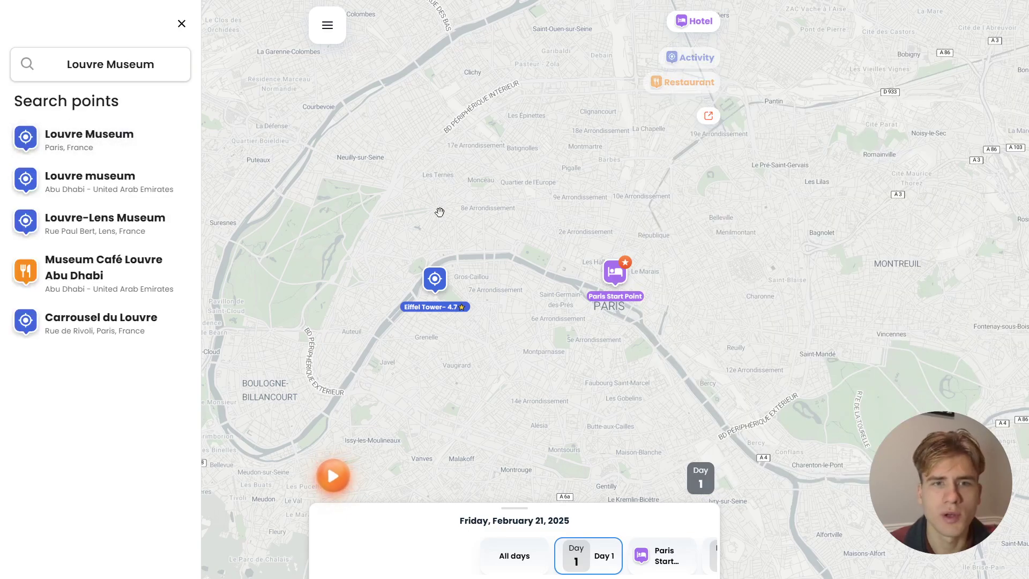
- Add The Centre Pompidou in Paris to Things to Do, copying its name from the Notepad list
{"action": "key", "text": "alt+Tab"}
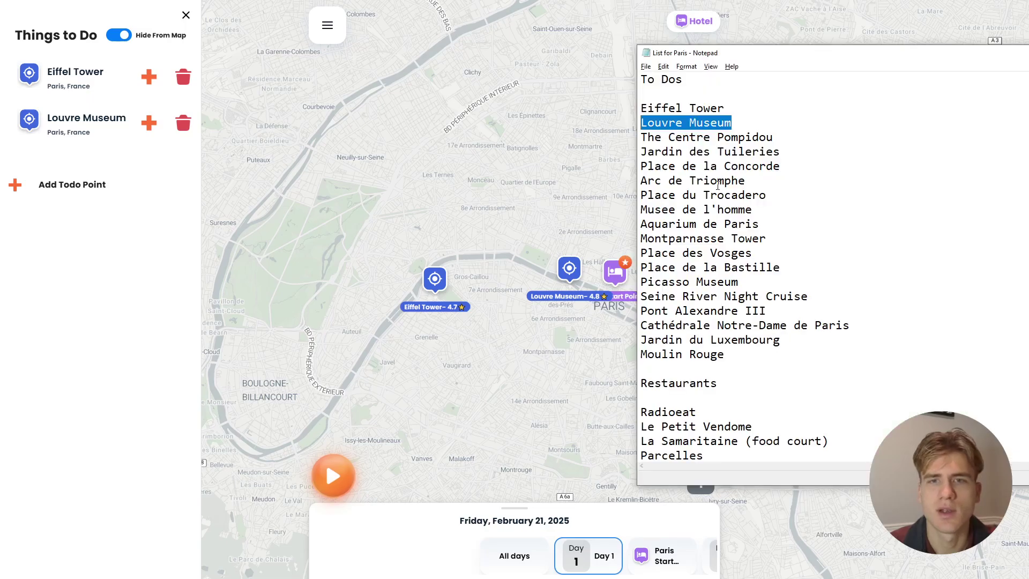
{"action": "left_click_drag", "start_coordinate": [771, 140], "coordinate": [646, 140]}
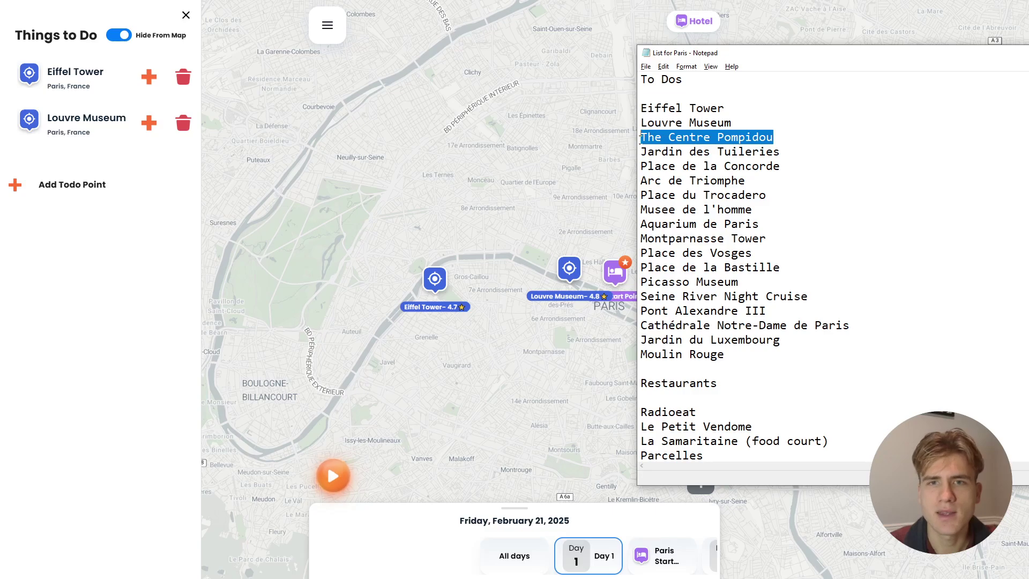
{"action": "left_click", "coordinate": [94, 190]}
{"action": "key", "text": "ctrl+v"}
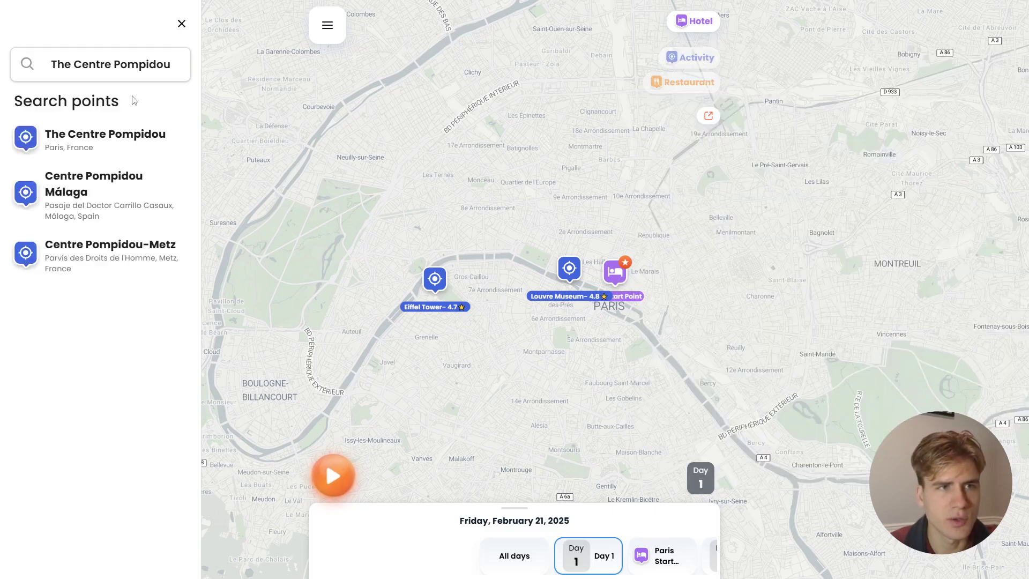
{"action": "left_click", "coordinate": [121, 132]}
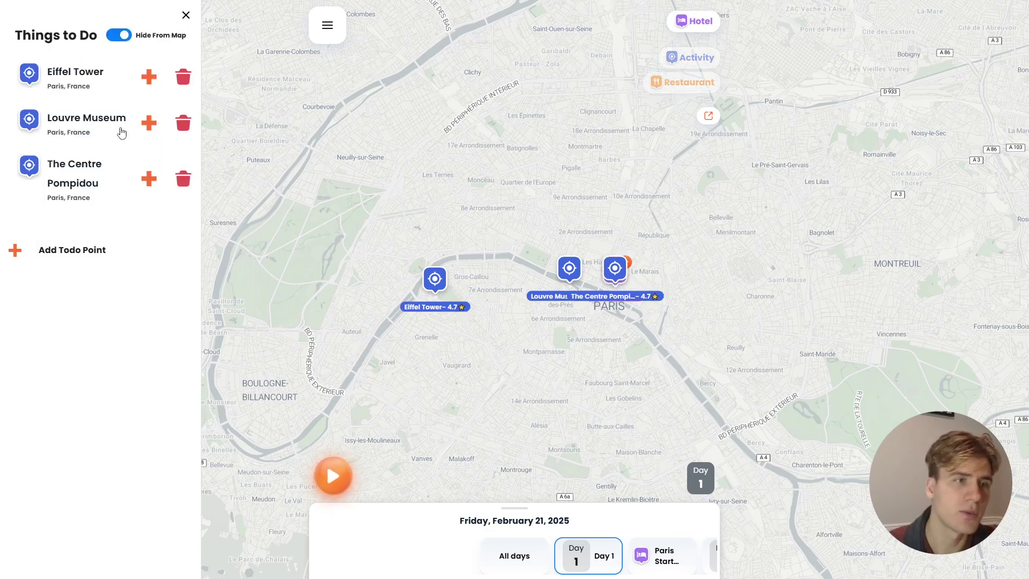
- Start a new to-do point, check the Google suggestions for top things to do in Paris, and return to the planner
{"action": "left_click", "coordinate": [96, 249]}
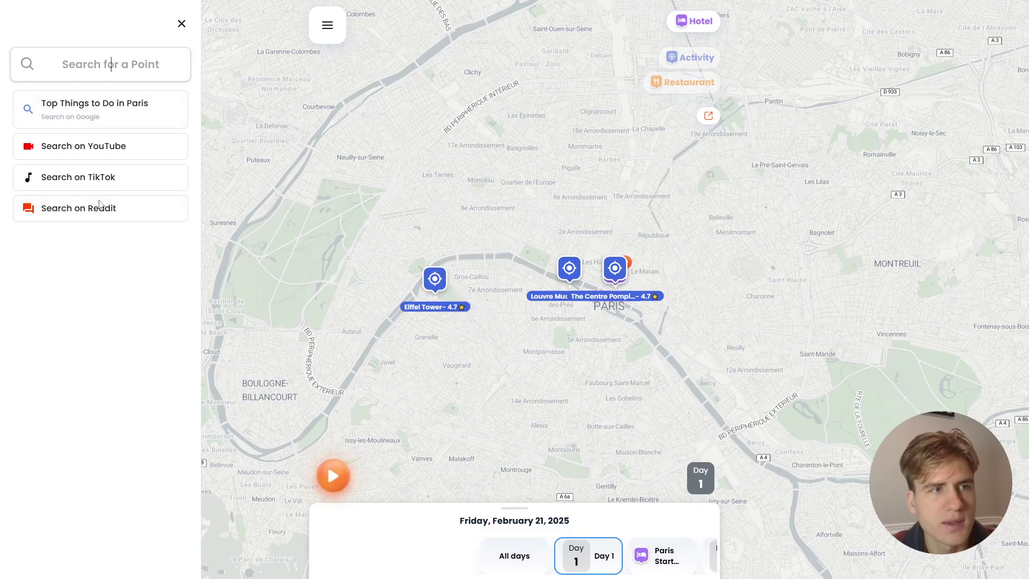
{"action": "left_click", "coordinate": [105, 114]}
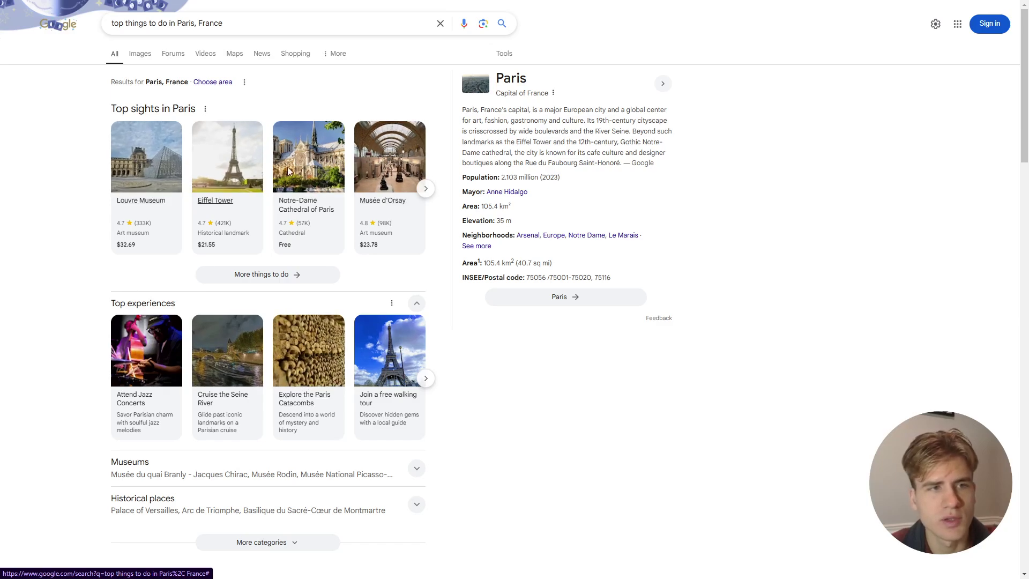
{"action": "key", "text": "ctrl+w"}
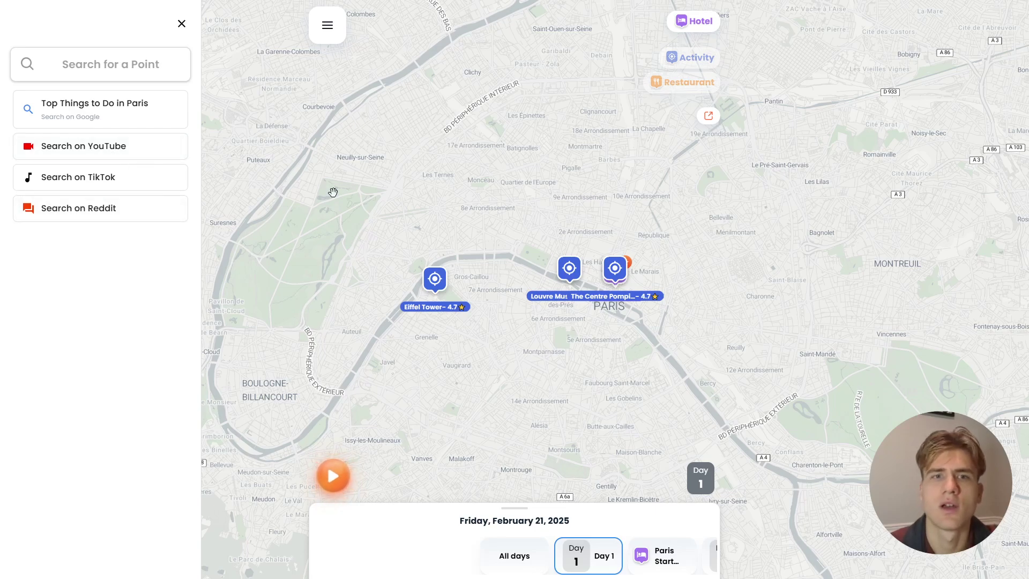
- Copy "Jardin des Tuileries" from the Notepad list and add the Paris location to Things to Do
{"action": "key", "text": "alt+Tab"}
{"action": "left_click", "coordinate": [739, 163]}
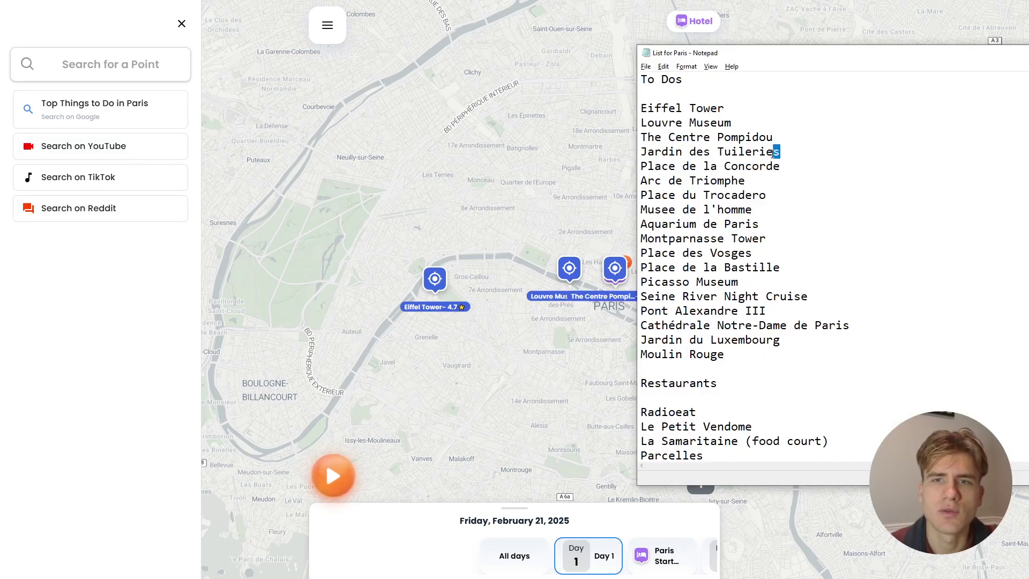
{"action": "left_click_drag", "start_coordinate": [773, 152], "coordinate": [637, 152]}
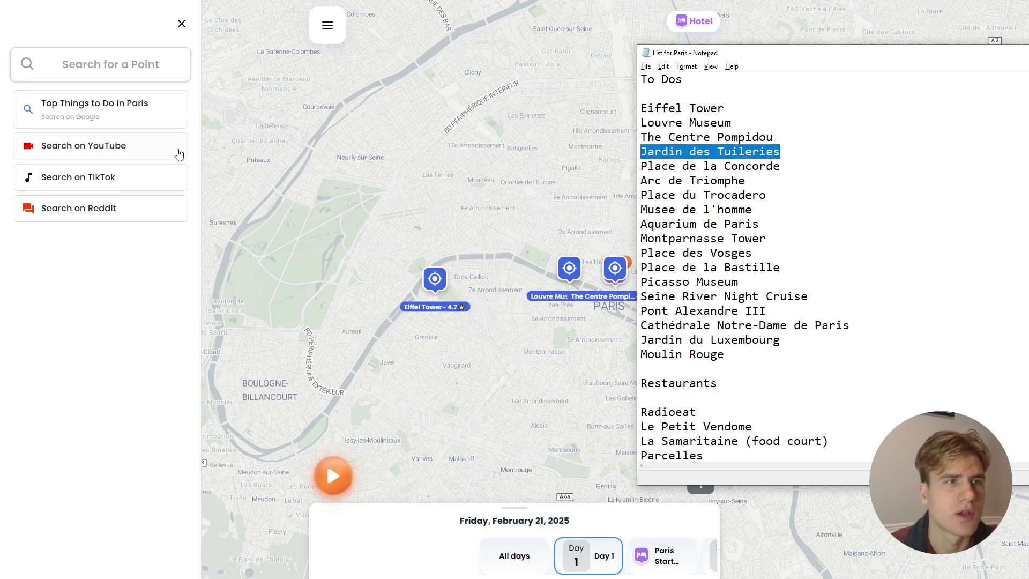
{"action": "left_click", "coordinate": [111, 64]}
{"action": "key", "text": "ctrl+v"}
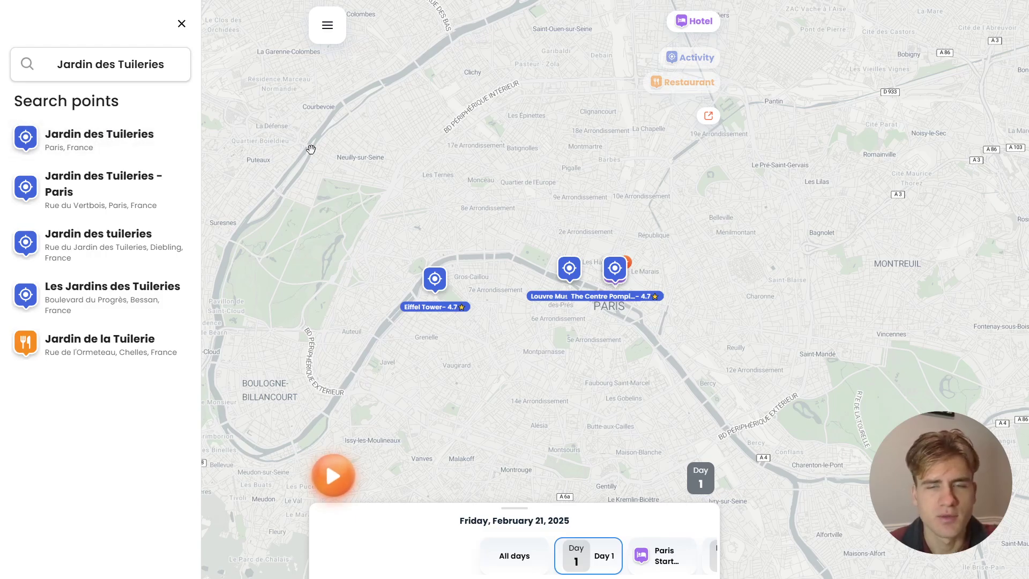
- Copy "Place de la Concorde" from the Notepad list and add it to Things to Do
{"action": "key", "text": "alt+Tab"}
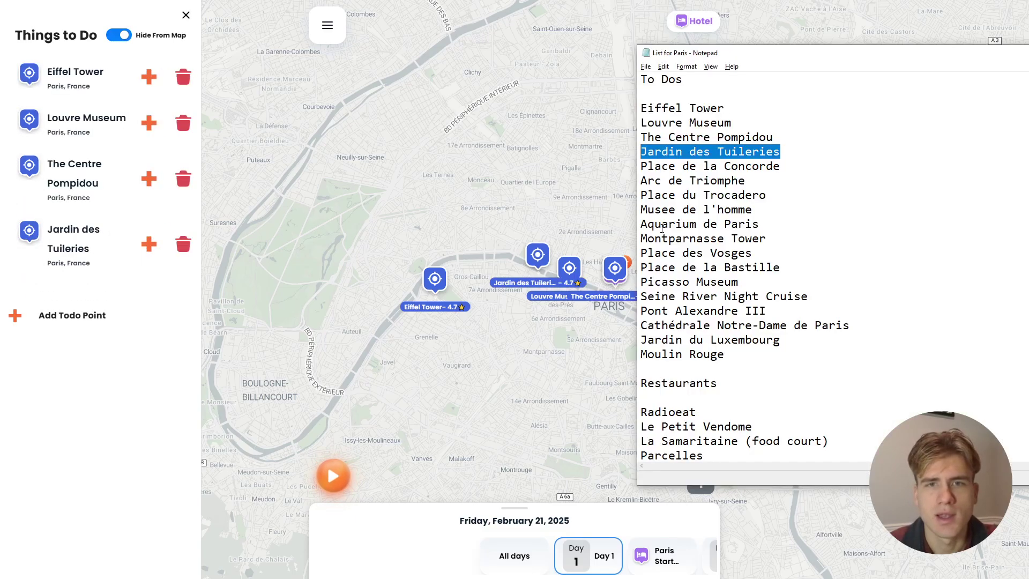
{"action": "left_click", "coordinate": [749, 180]}
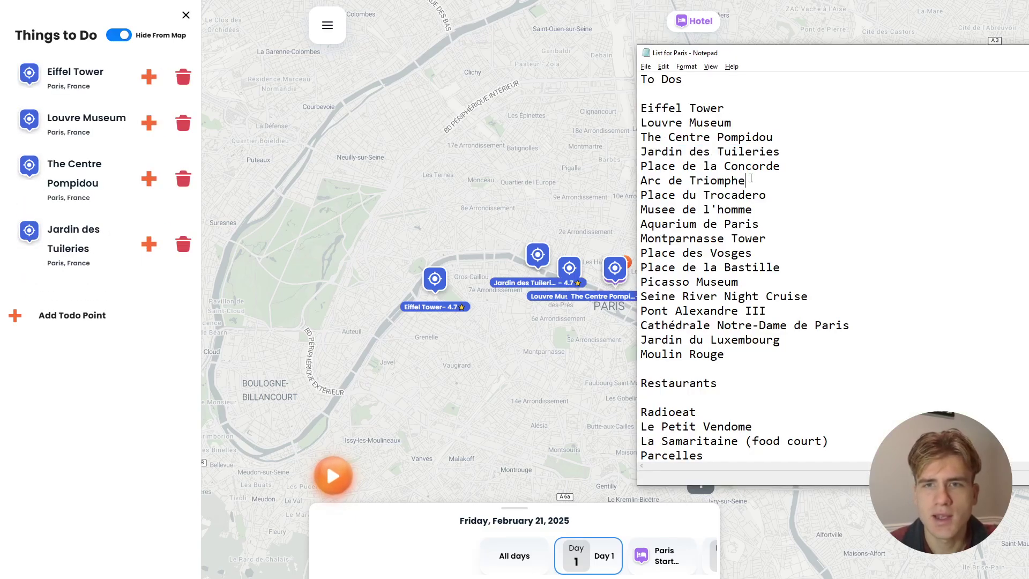
{"action": "left_click_drag", "start_coordinate": [779, 169], "coordinate": [616, 167]}
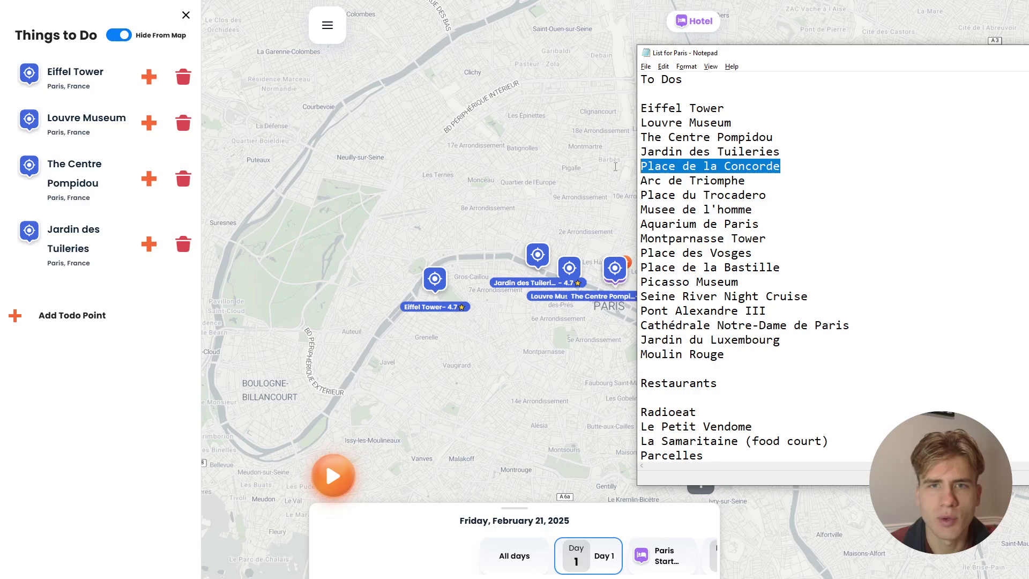
{"action": "left_click", "coordinate": [102, 326]}
{"action": "key", "text": "ctrl+v"}
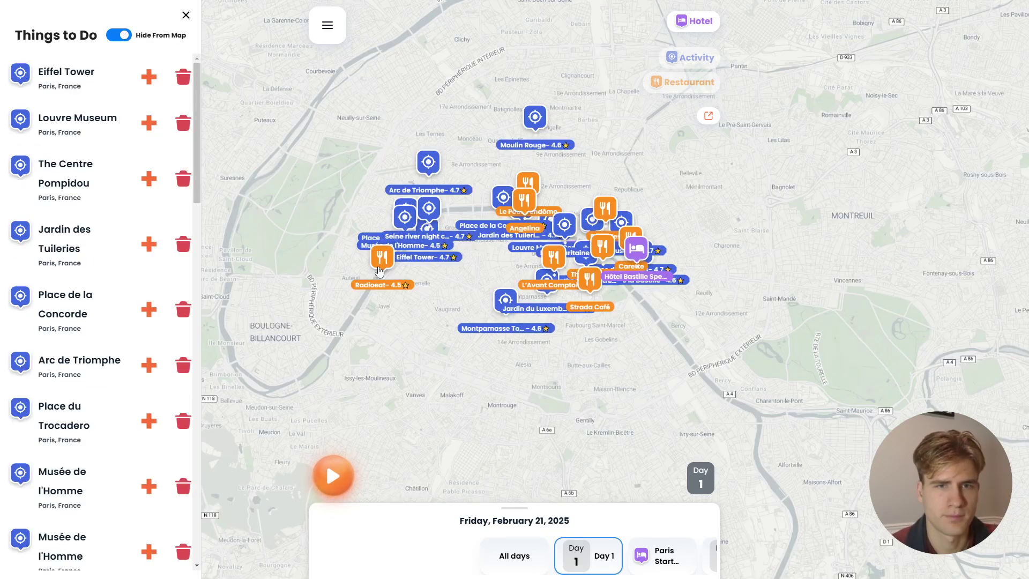
- Check the restaurant, hotel and maybe entries in the Notepad list, and return to the trip planner
{"action": "key", "text": "alt+Tab"}
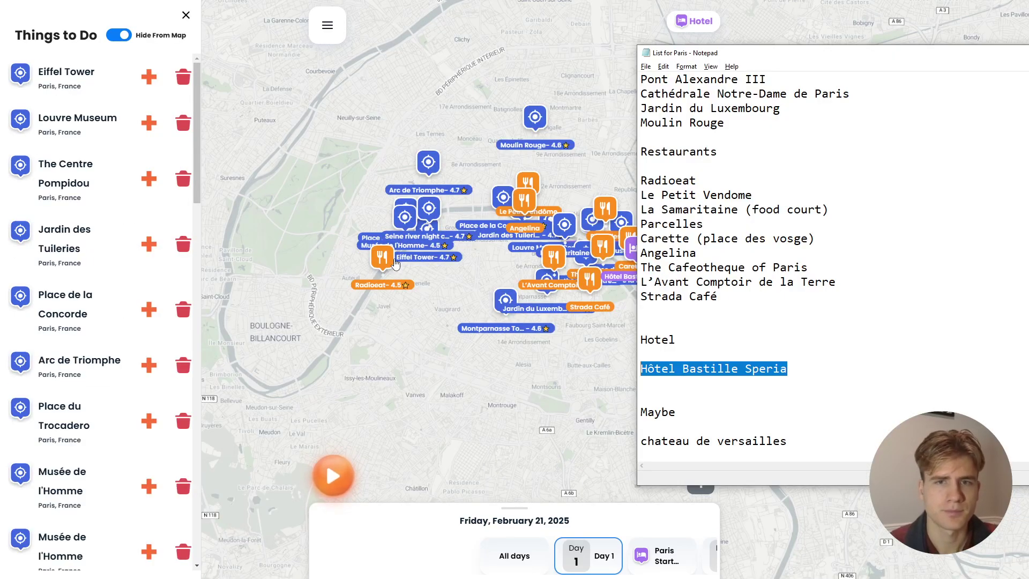
{"action": "key", "text": "alt+Tab"}
{"action": "key", "text": "alt+Tab"}
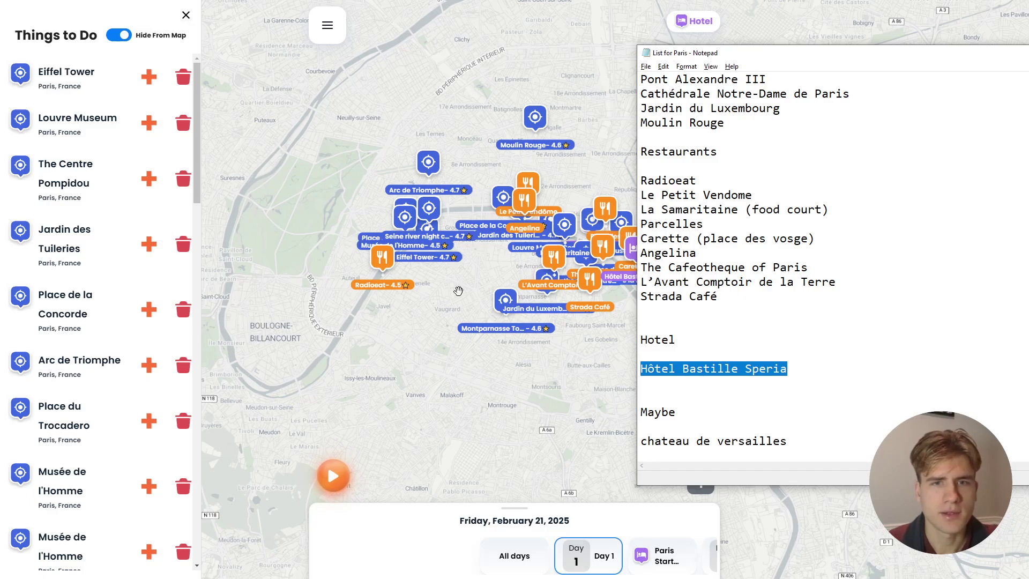
{"action": "key", "text": "alt+Tab"}
- Examine how the saved attractions, restaurants and hotel are spread across the Paris map
{"action": "scroll", "coordinate": [539, 238], "scroll_direction": "up", "scroll_amount": 5}
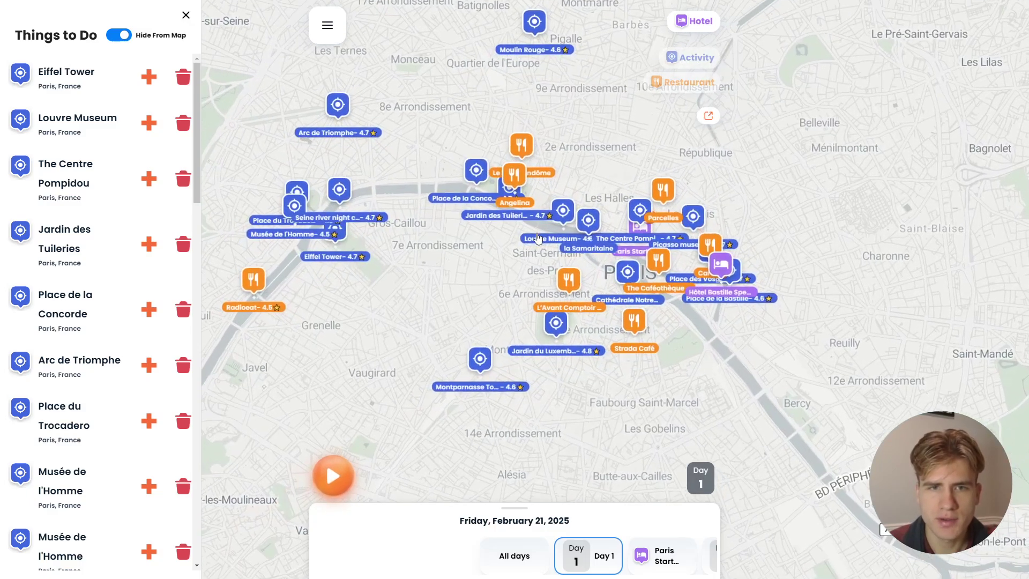
{"action": "left_click_drag", "start_coordinate": [574, 238], "coordinate": [691, 233]}
{"action": "left_click_drag", "start_coordinate": [530, 180], "coordinate": [386, 142]}
{"action": "left_click_drag", "start_coordinate": [487, 227], "coordinate": [558, 220]}
{"action": "scroll", "coordinate": [558, 220], "scroll_direction": "down", "scroll_amount": 3}
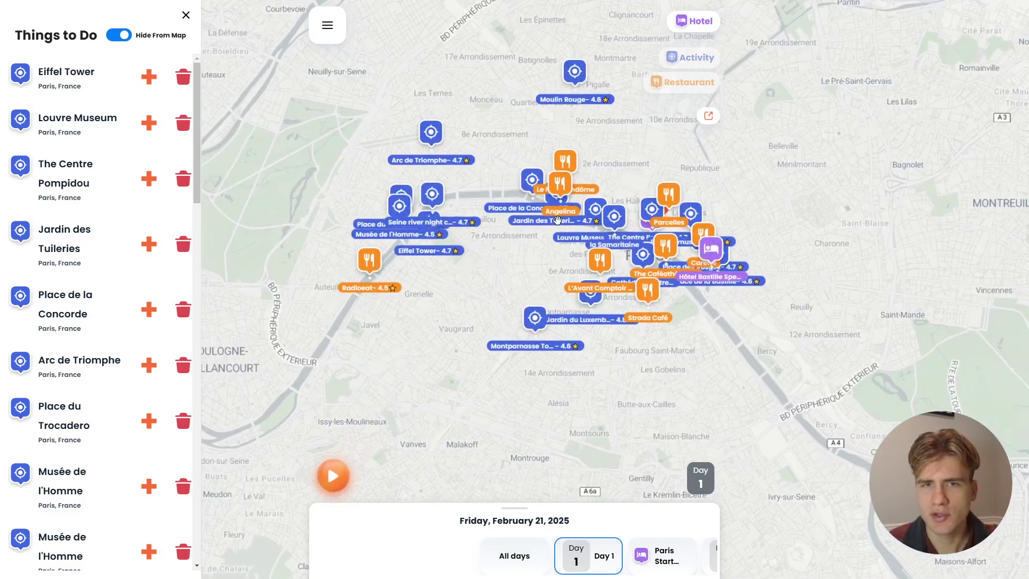
{"action": "scroll", "coordinate": [592, 266], "scroll_direction": "up", "scroll_amount": 3}
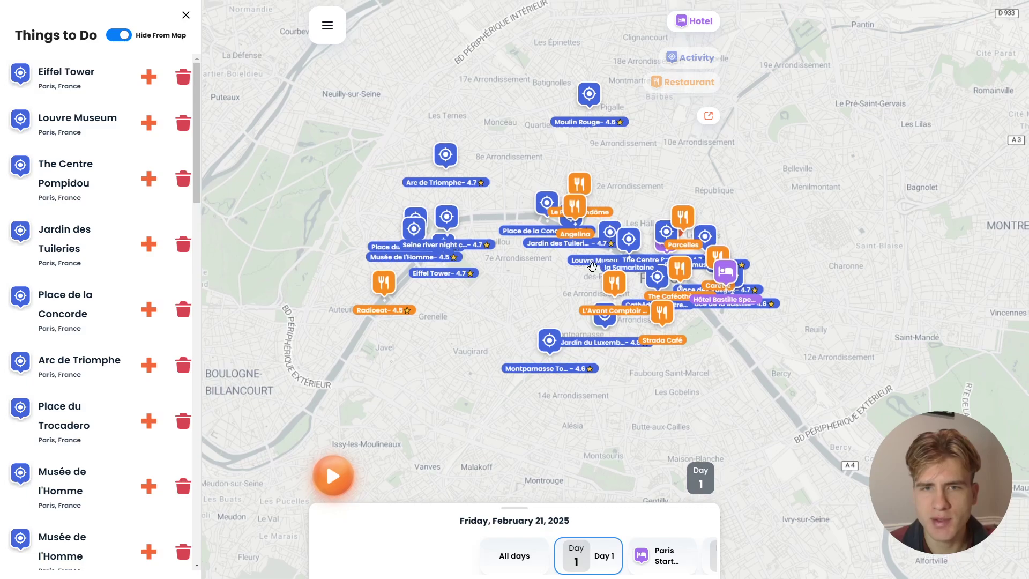
{"action": "left_click_drag", "start_coordinate": [658, 234], "coordinate": [614, 295]}
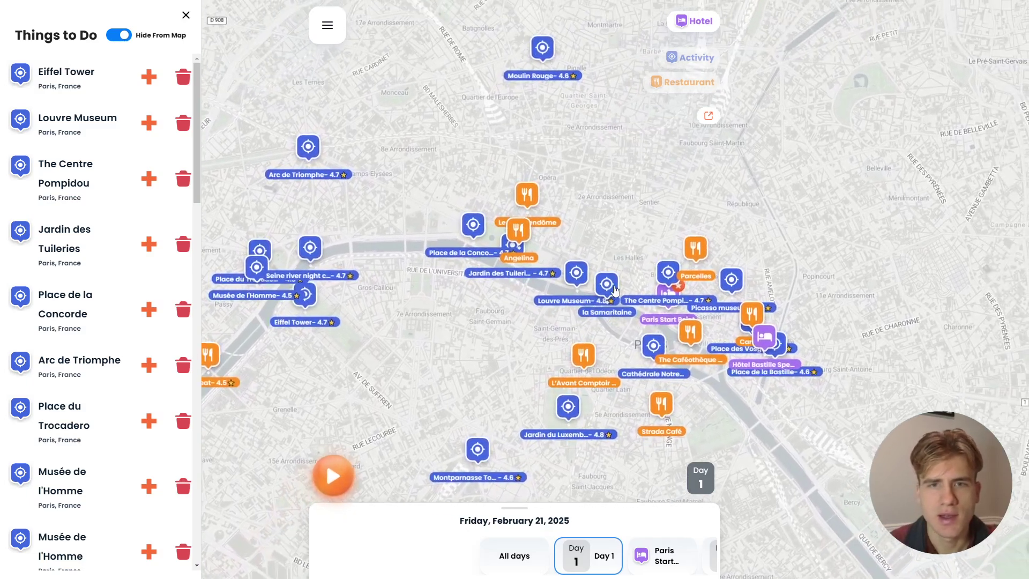
{"action": "scroll", "coordinate": [615, 296], "scroll_direction": "down", "scroll_amount": 2}
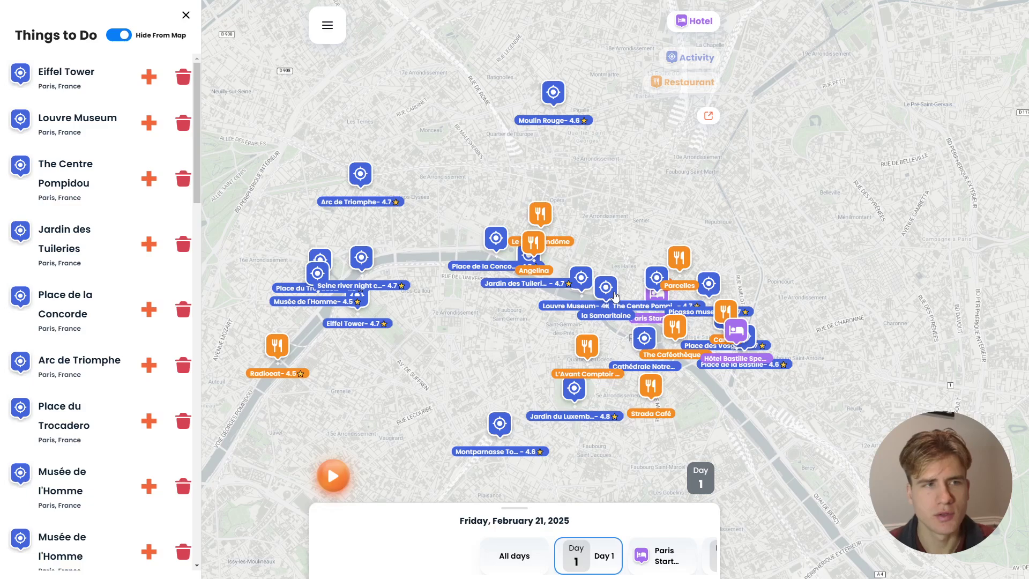
{"action": "left_click_drag", "start_coordinate": [594, 291], "coordinate": [606, 257]}
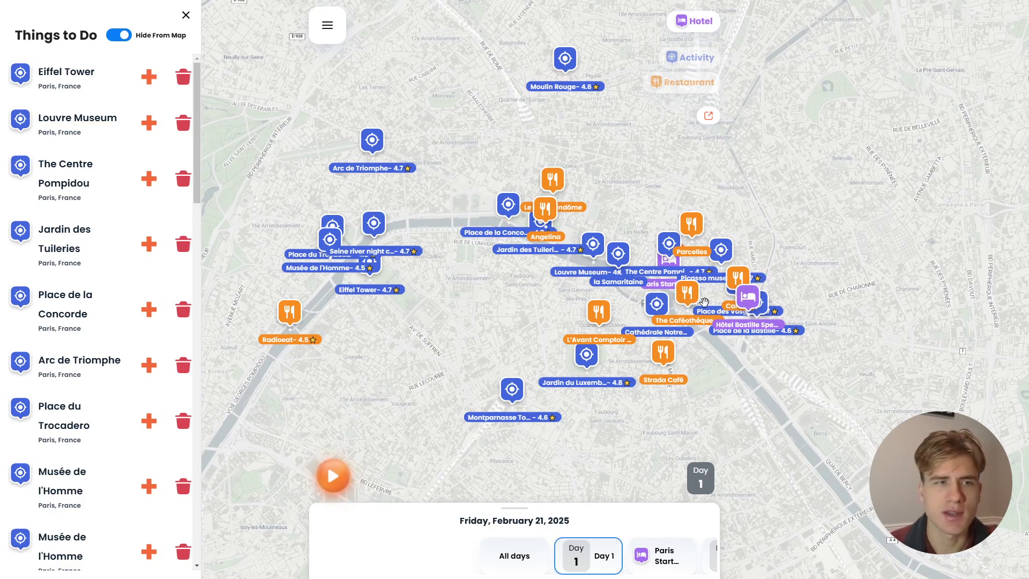
{"action": "scroll", "coordinate": [718, 292], "scroll_direction": "down", "scroll_amount": 3}
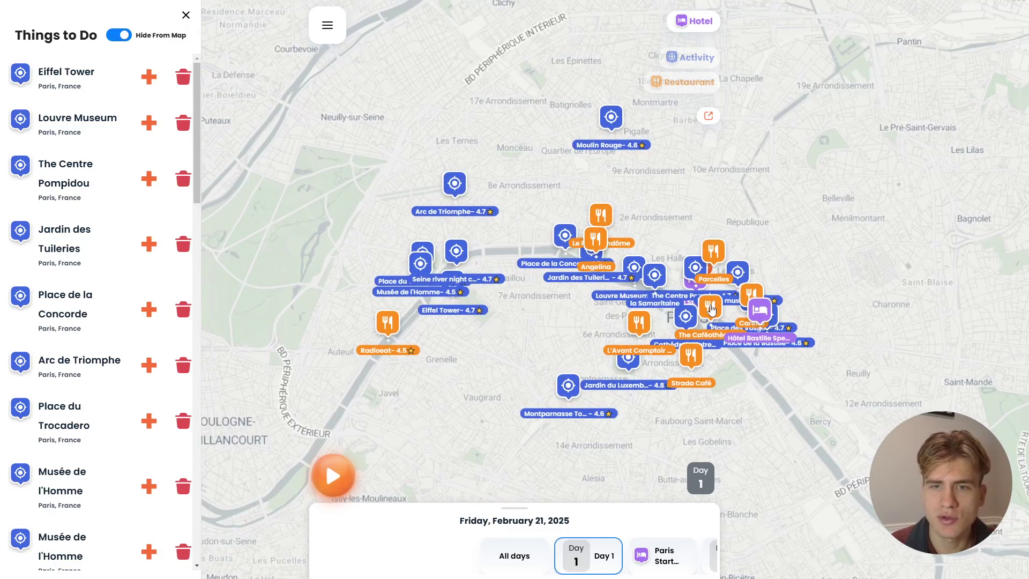
{"action": "scroll", "coordinate": [758, 311], "scroll_direction": "up", "scroll_amount": 3}
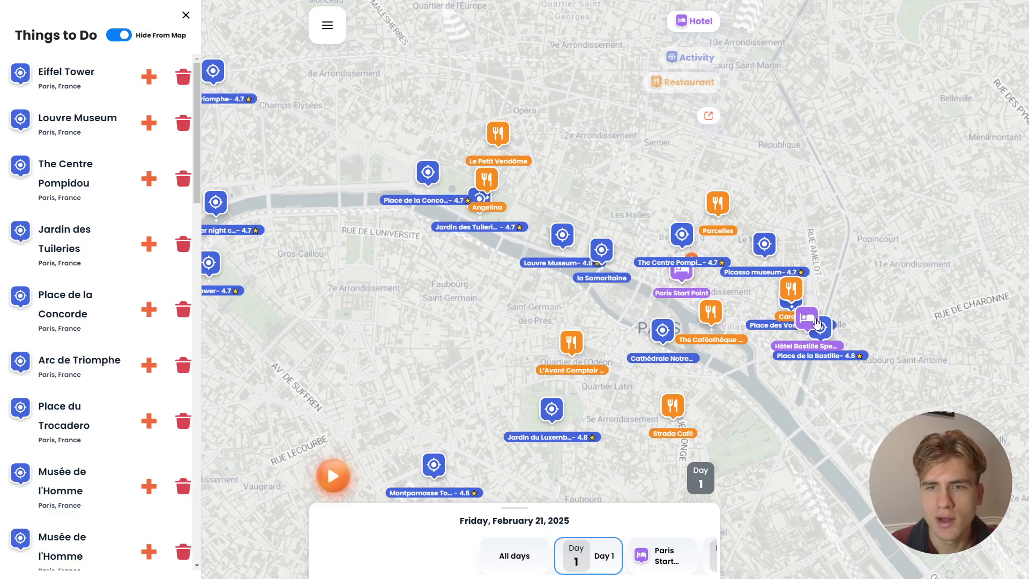
- Locate Hôtel Bastille Speria on the map and add it from Things to Do to Day 1 of the trip
{"action": "left_click", "coordinate": [812, 319]}
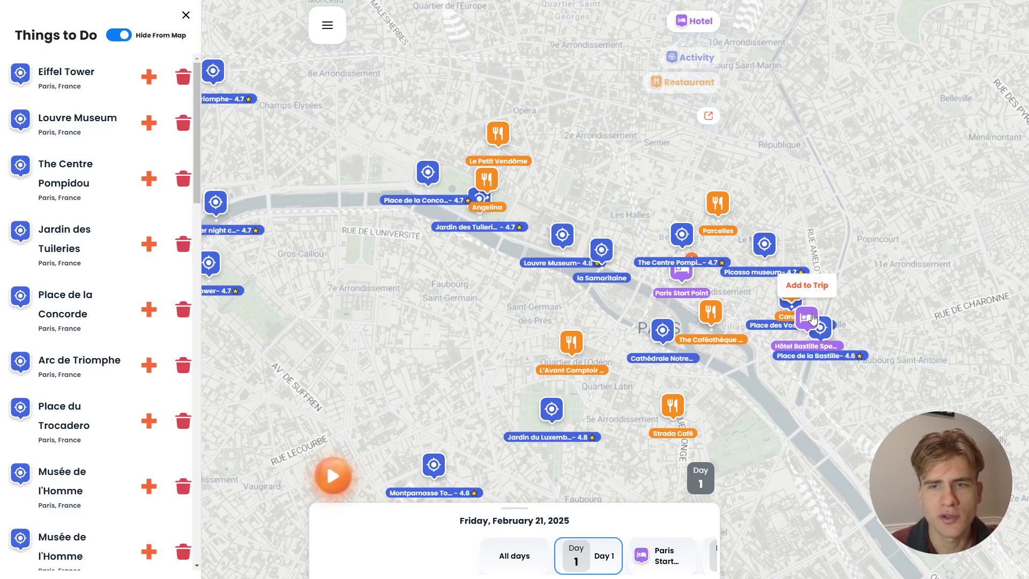
{"action": "scroll", "coordinate": [811, 327], "scroll_direction": "up", "scroll_amount": 5}
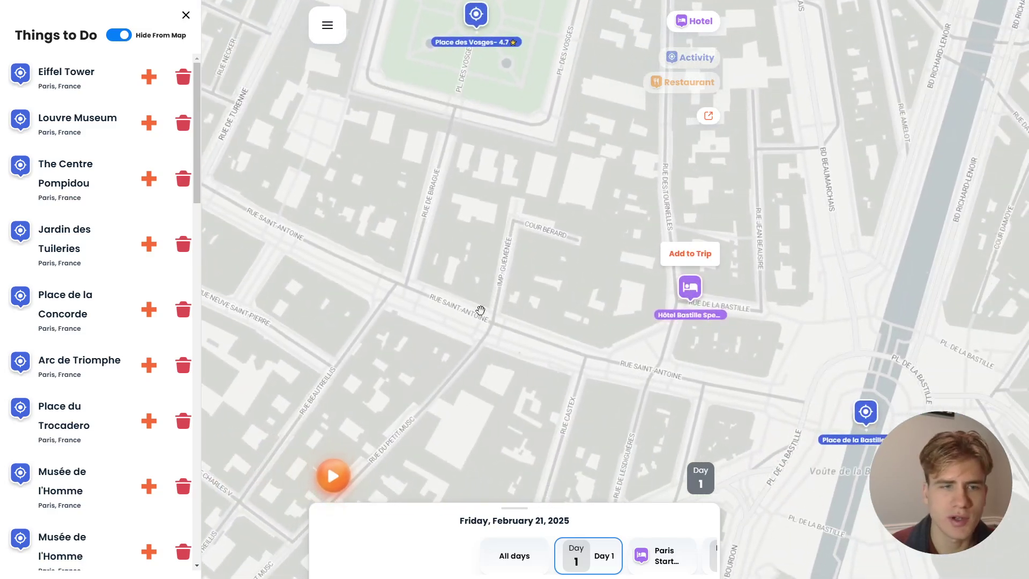
{"action": "scroll", "coordinate": [100, 408], "scroll_direction": "down", "scroll_amount": 15}
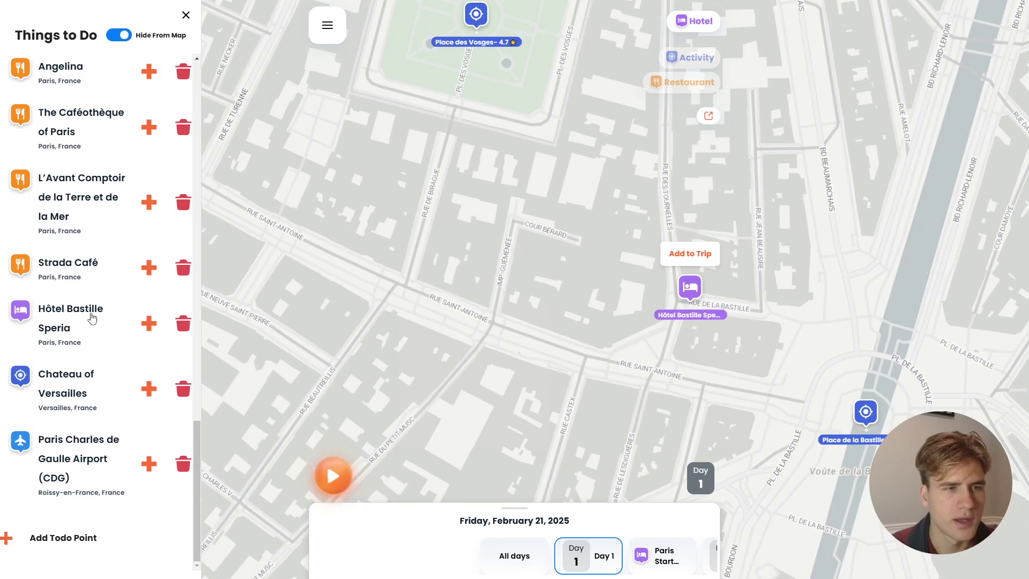
{"action": "left_click", "coordinate": [149, 323]}
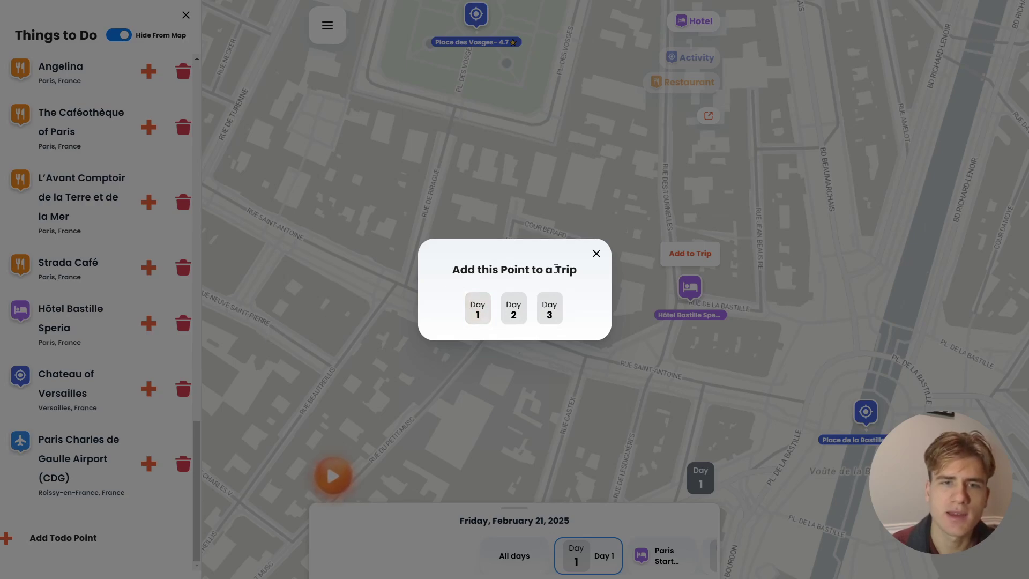
{"action": "left_click", "coordinate": [477, 311]}
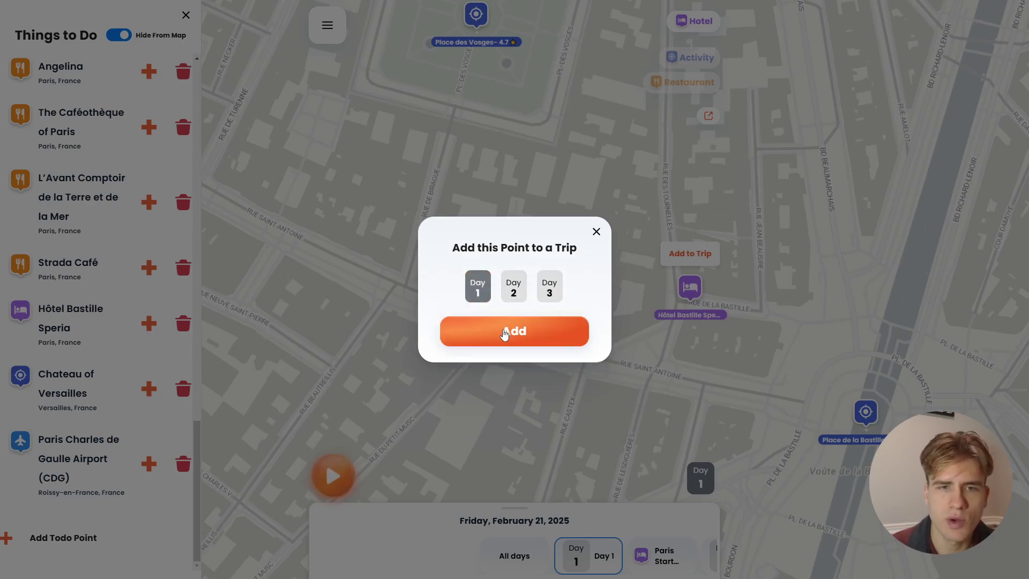
{"action": "left_click", "coordinate": [503, 332]}
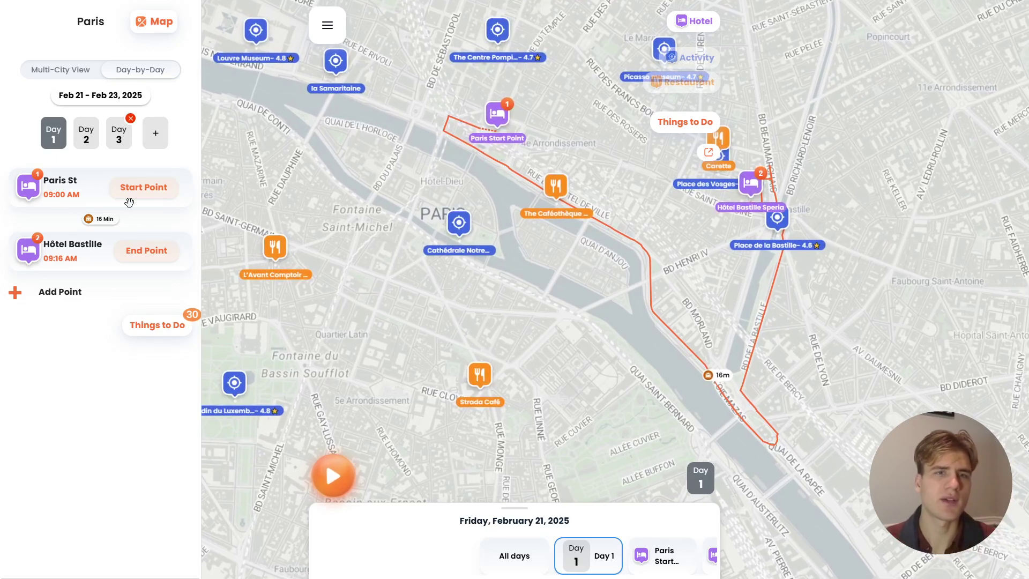
- Remove the placeholder Paris Start Point from Day 1
{"action": "left_click", "coordinate": [62, 180]}
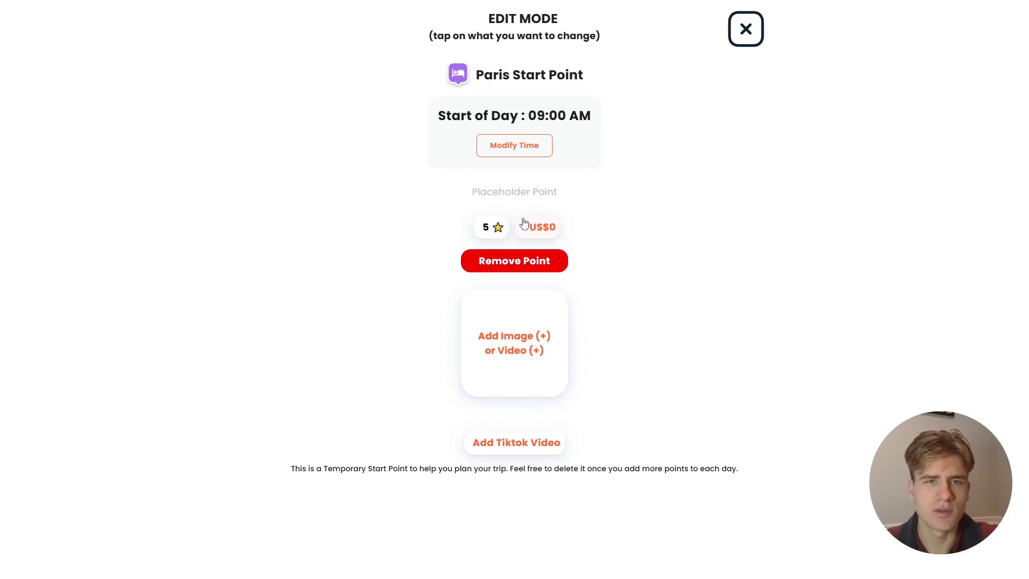
{"action": "left_click", "coordinate": [526, 266]}
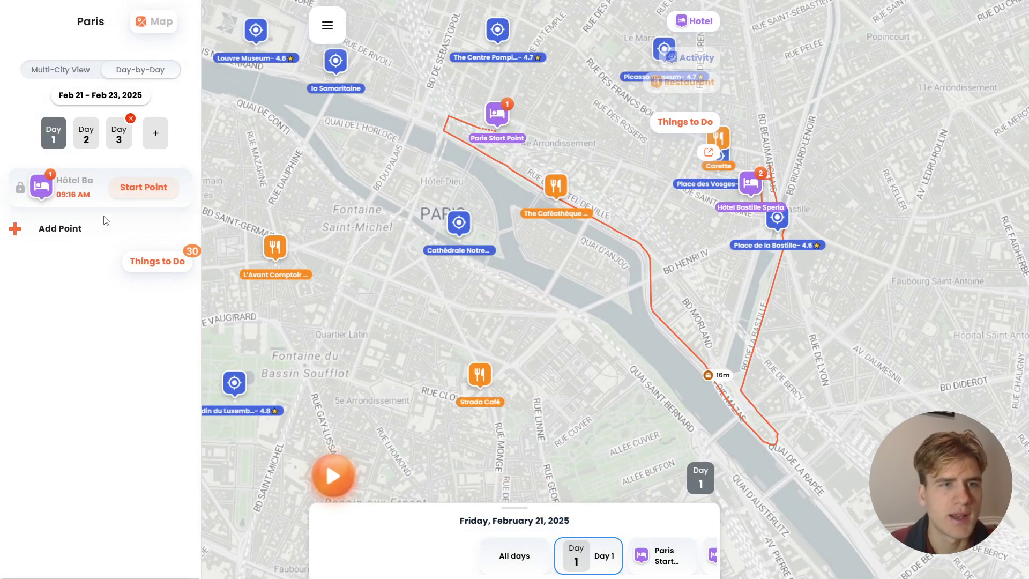
{"action": "scroll", "coordinate": [570, 290], "scroll_direction": "up", "scroll_amount": 5}
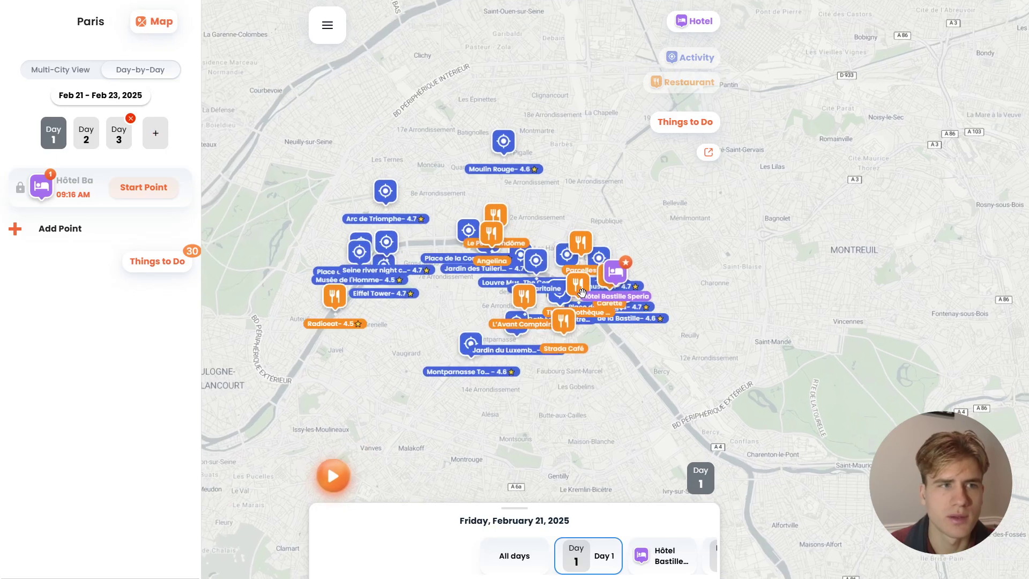
- Review the start points of Day 2 and Day 3 and examine where the saved places lie relative to the hotel
{"action": "left_click", "coordinate": [86, 134]}
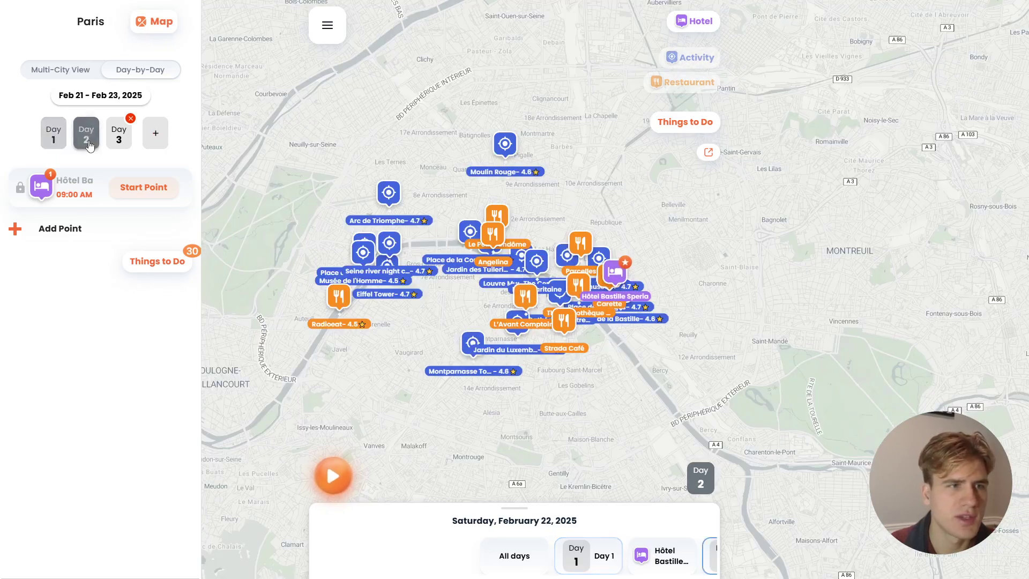
{"action": "left_click", "coordinate": [119, 144]}
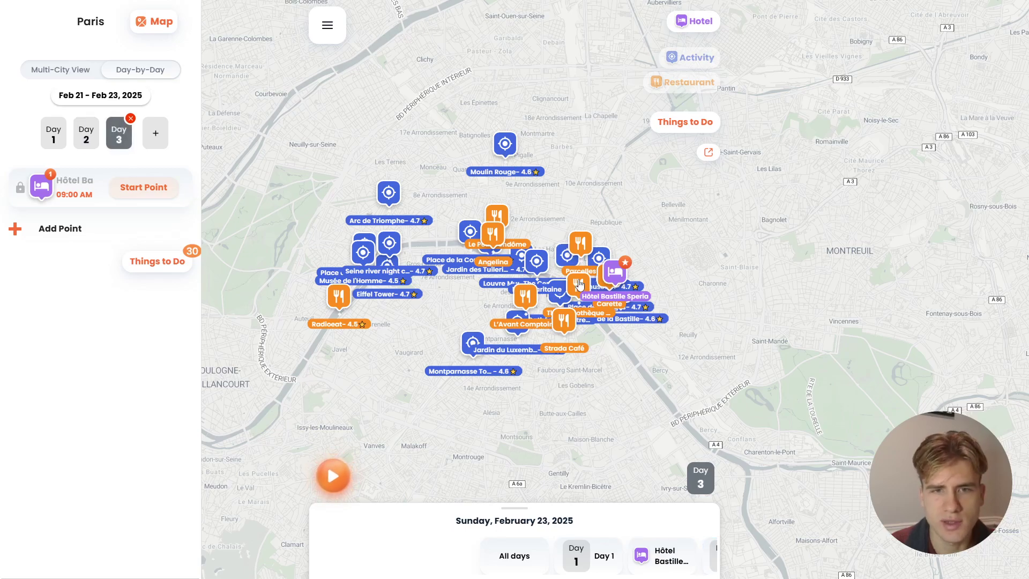
{"action": "scroll", "coordinate": [579, 284], "scroll_direction": "up", "scroll_amount": 5}
{"action": "scroll", "coordinate": [580, 283], "scroll_direction": "down", "scroll_amount": 4}
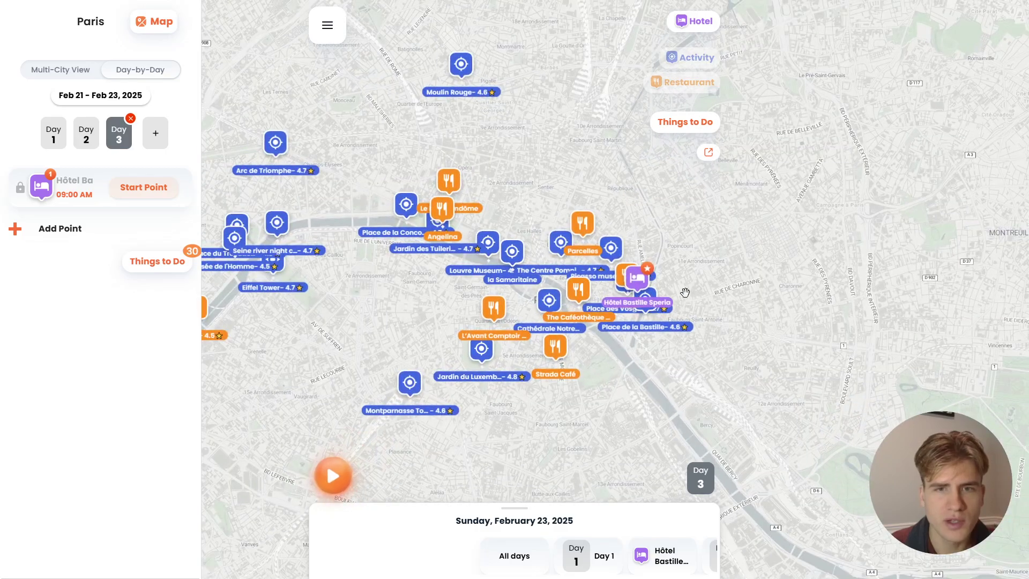
{"action": "left_click_drag", "start_coordinate": [469, 174], "coordinate": [511, 180]}
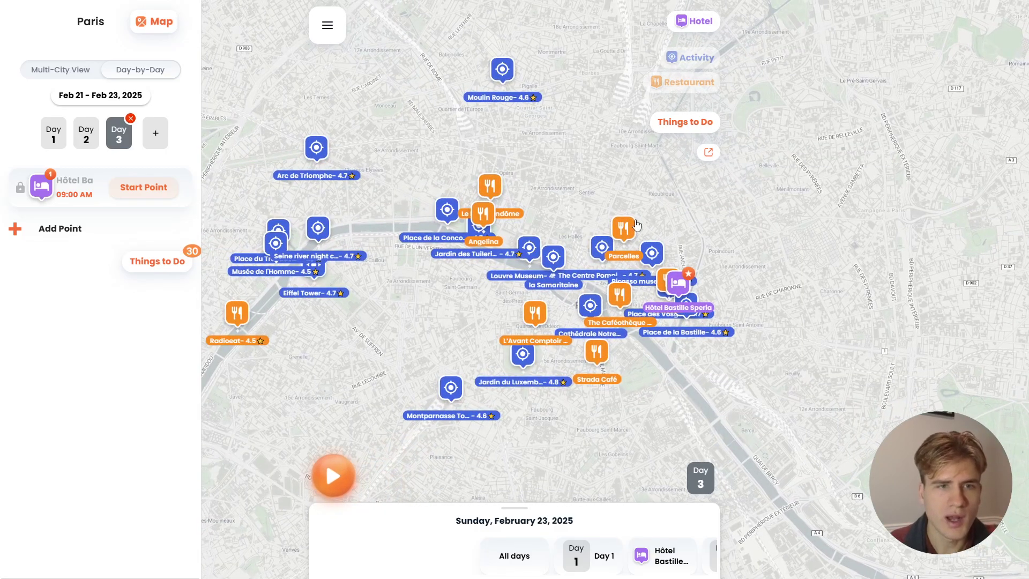
{"action": "left_click_drag", "start_coordinate": [592, 299], "coordinate": [406, 292]}
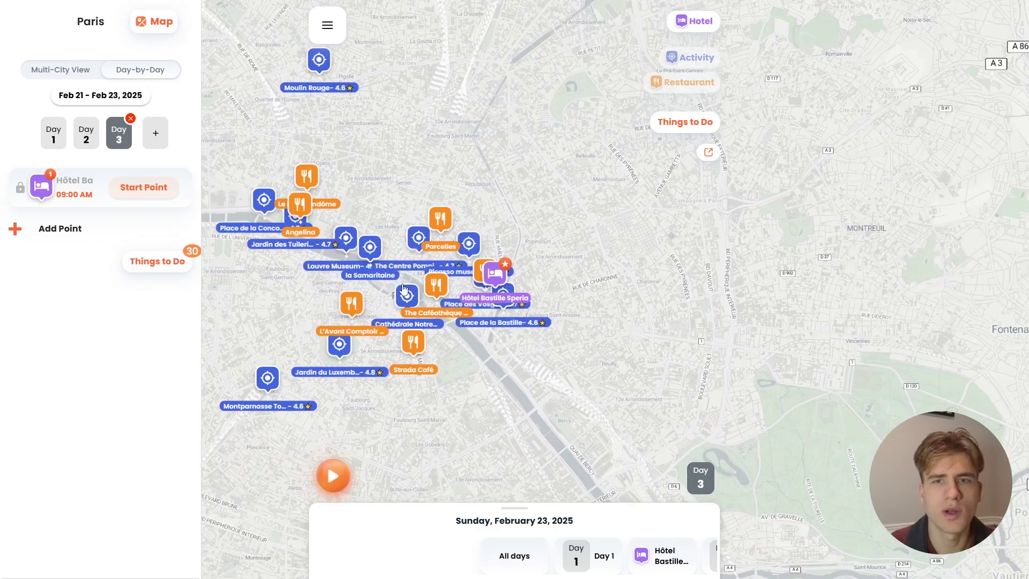
{"action": "left_click_drag", "start_coordinate": [286, 274], "coordinate": [434, 269]}
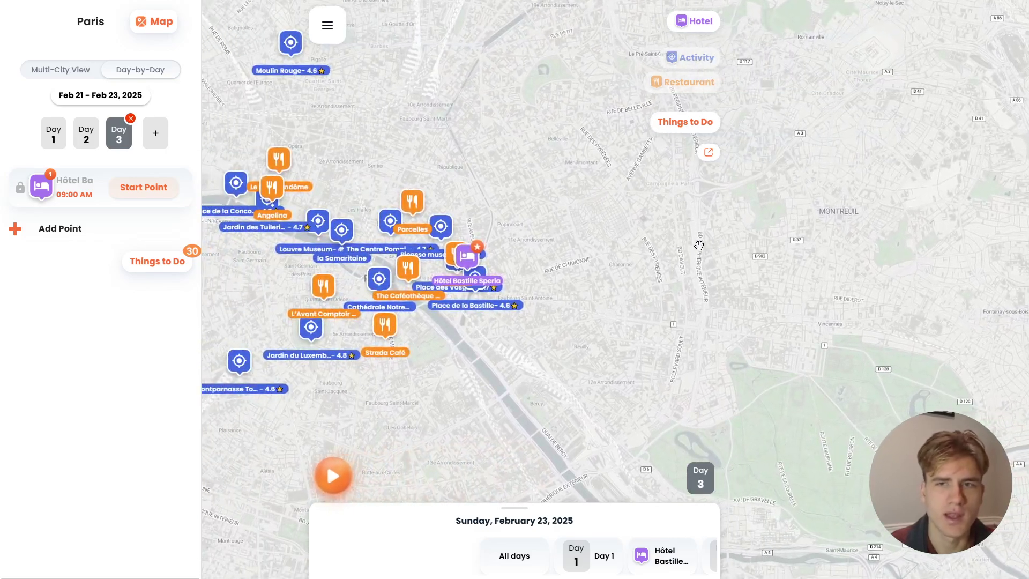
{"action": "left_click_drag", "start_coordinate": [720, 248], "coordinate": [547, 230]}
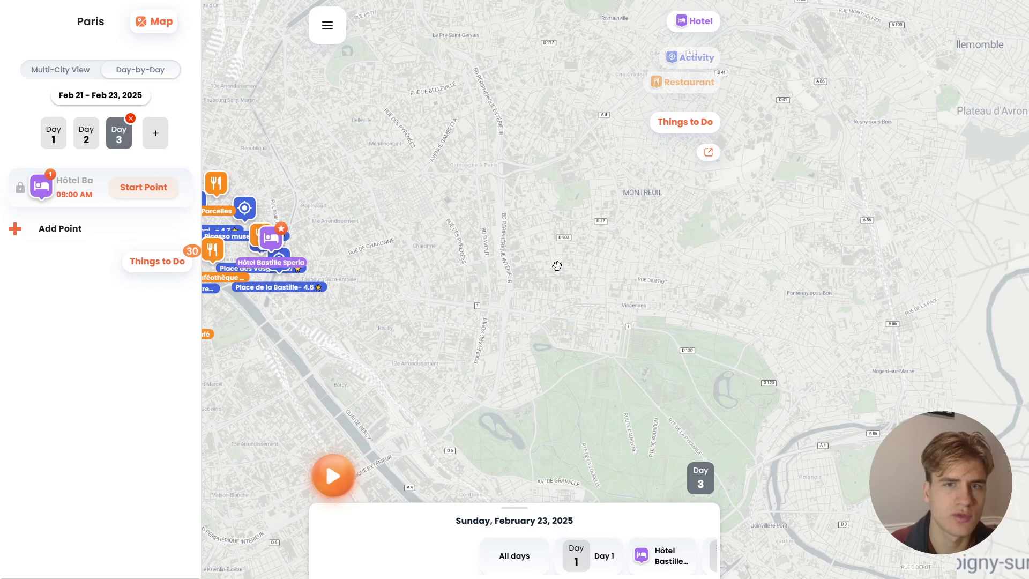
{"action": "left_click_drag", "start_coordinate": [509, 267], "coordinate": [715, 292]}
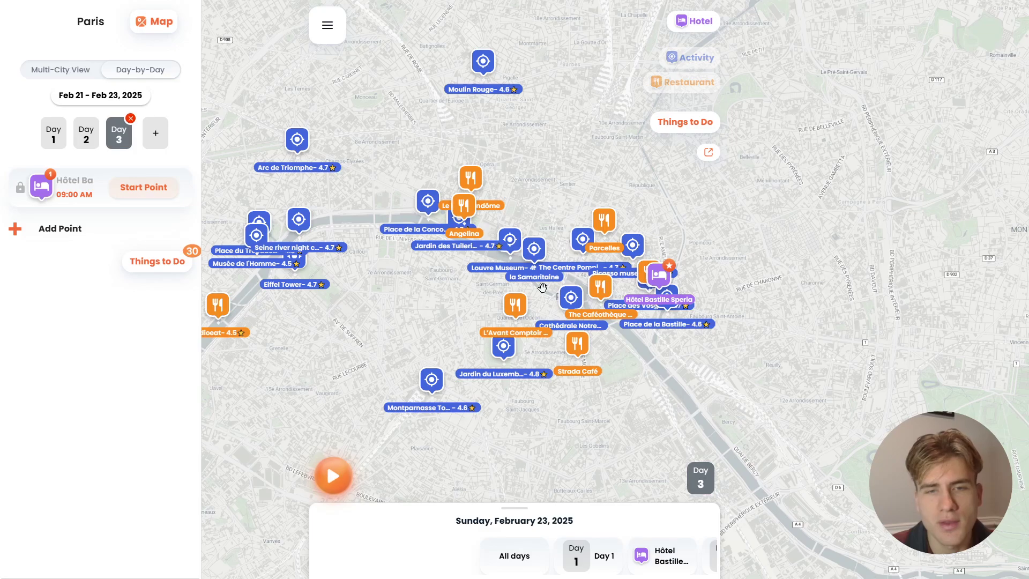
{"action": "left_click_drag", "start_coordinate": [470, 278], "coordinate": [480, 248]}
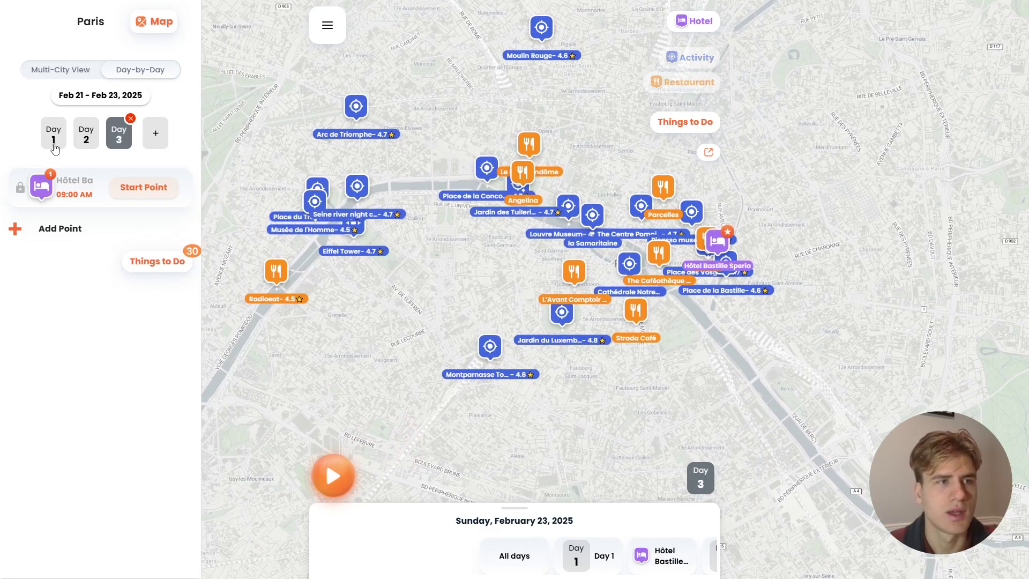
- Set the Day 1 start time at Hôtel Bastille Speria to 09:00 AM
{"action": "left_click", "coordinate": [54, 136]}
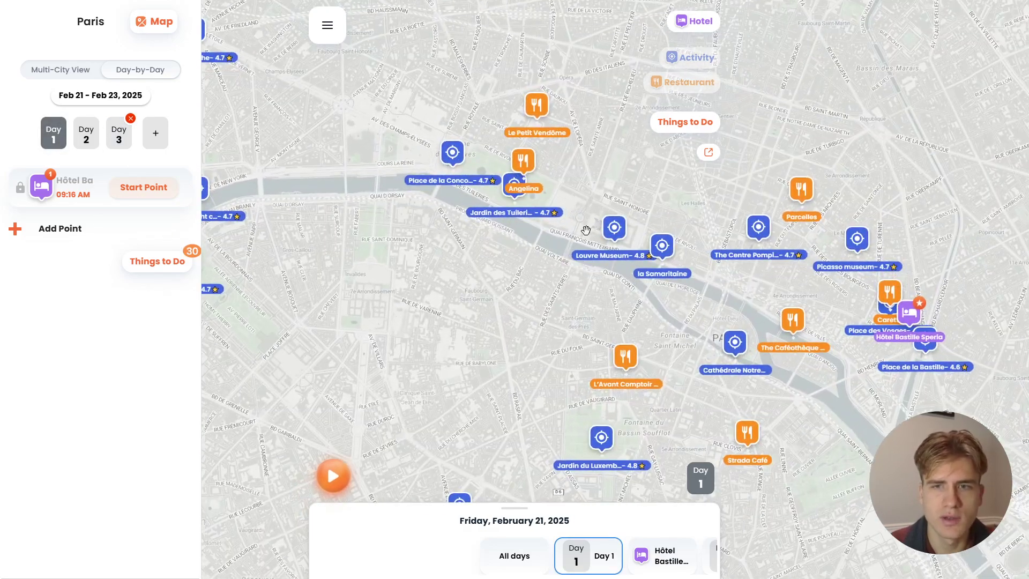
{"action": "scroll", "coordinate": [585, 230], "scroll_direction": "down", "scroll_amount": 3}
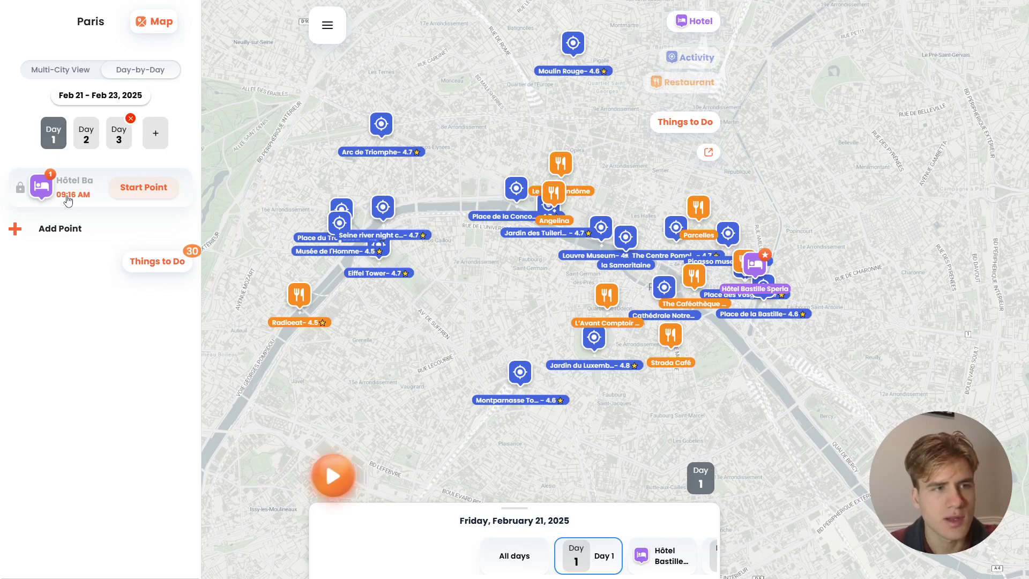
{"action": "left_click", "coordinate": [71, 200]}
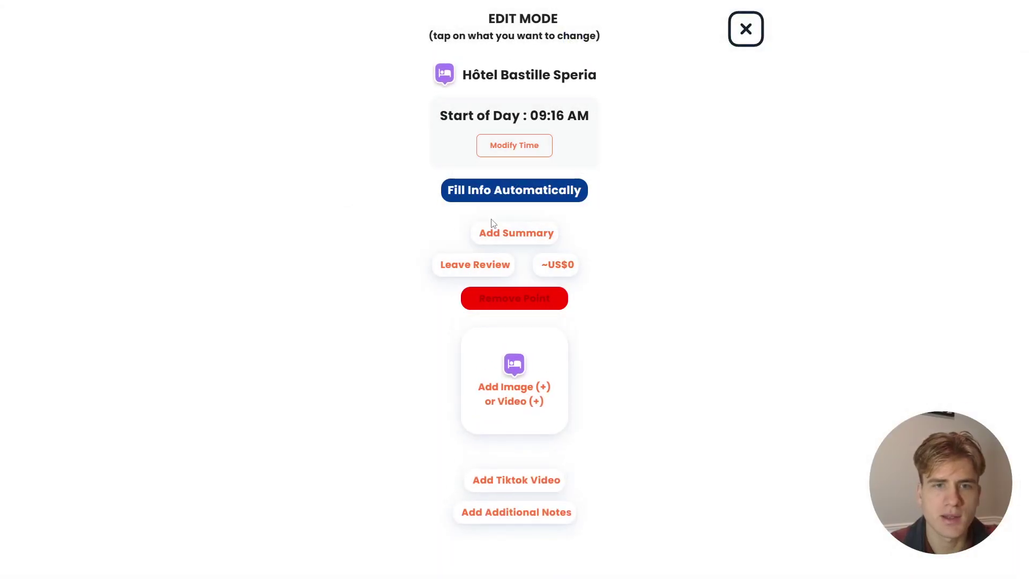
{"action": "left_click", "coordinate": [520, 150]}
{"action": "left_click", "coordinate": [472, 313]}
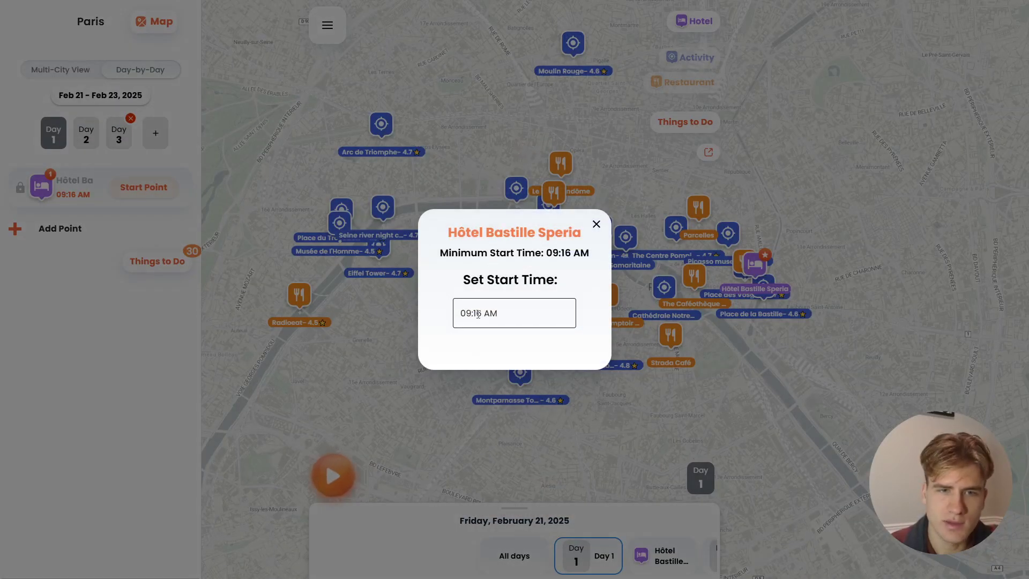
{"action": "left_click", "coordinate": [478, 313]}
{"action": "left_click", "coordinate": [465, 309]}
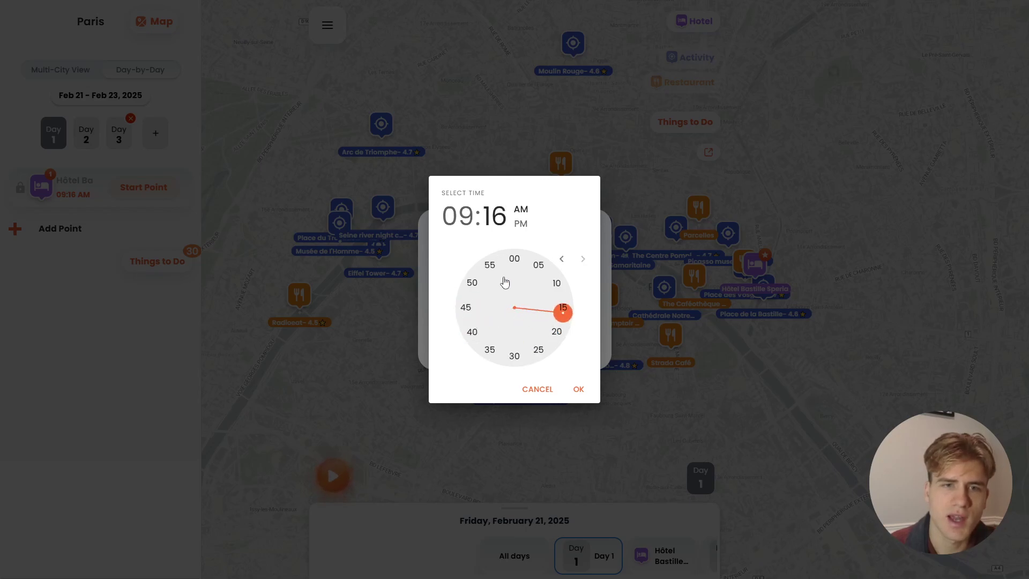
{"action": "left_click", "coordinate": [514, 260]}
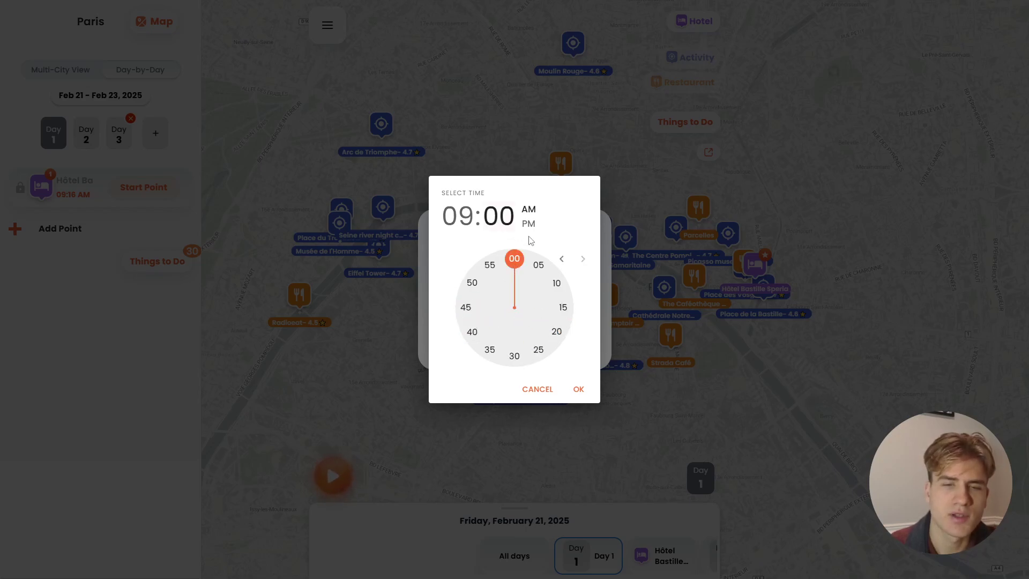
{"action": "left_click", "coordinate": [579, 390]}
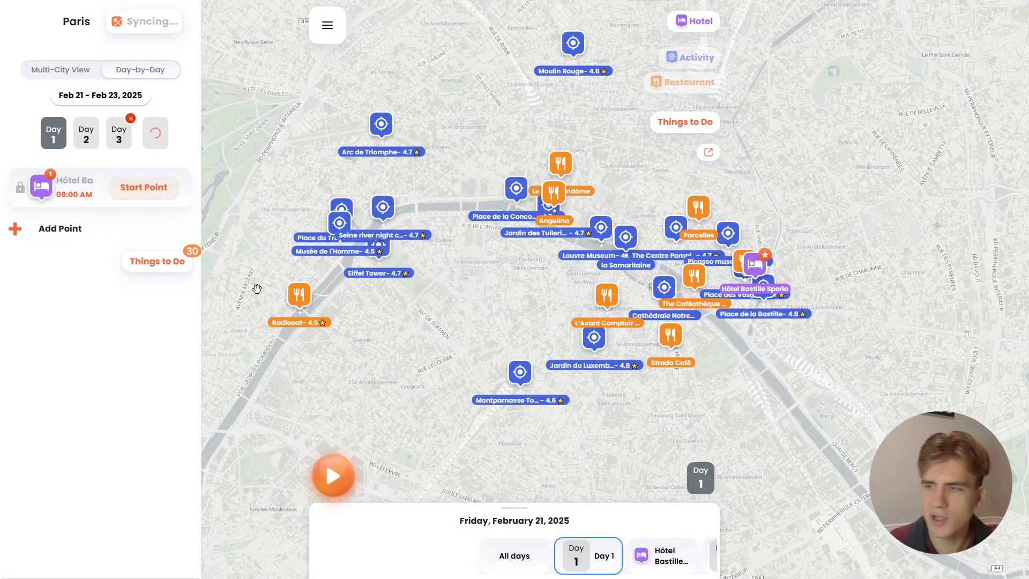
- Locate the restaurant Carette near Hôtel Bastille Speria on the map and add it to Day 1 of the trip
{"action": "scroll", "coordinate": [551, 303], "scroll_direction": "up", "scroll_amount": 5}
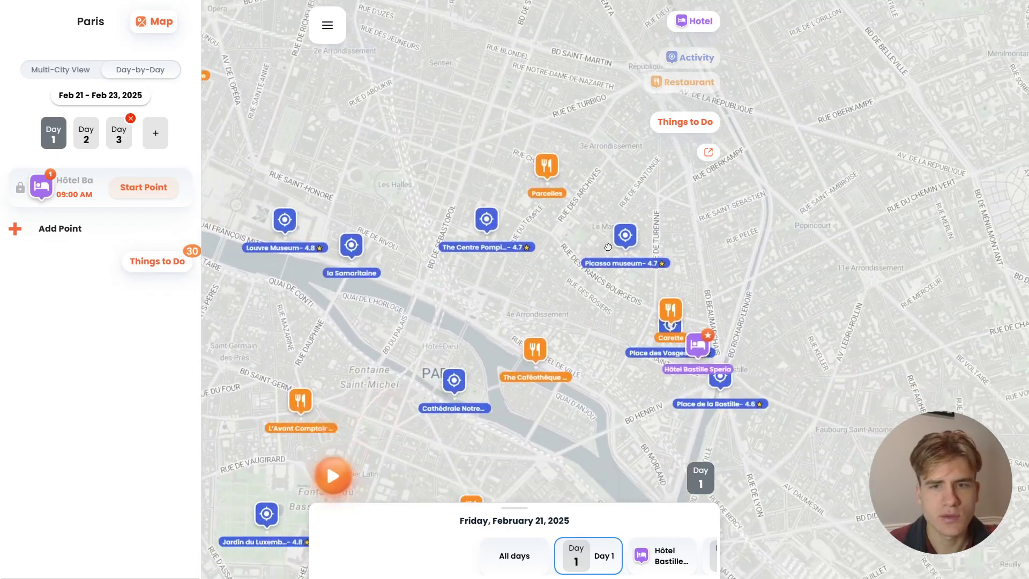
{"action": "scroll", "coordinate": [619, 230], "scroll_direction": "down", "scroll_amount": 5}
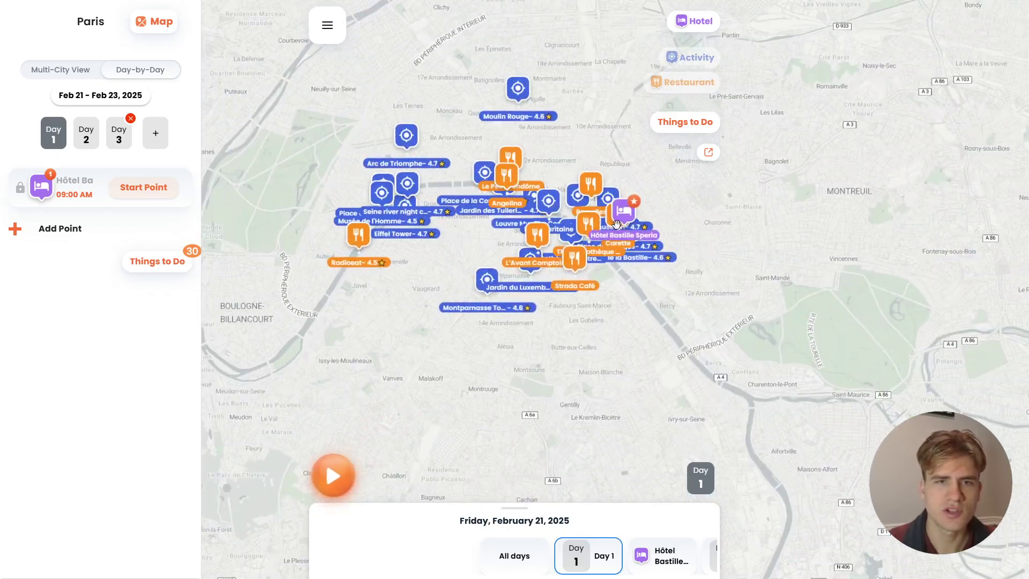
{"action": "scroll", "coordinate": [646, 208], "scroll_direction": "up", "scroll_amount": 6}
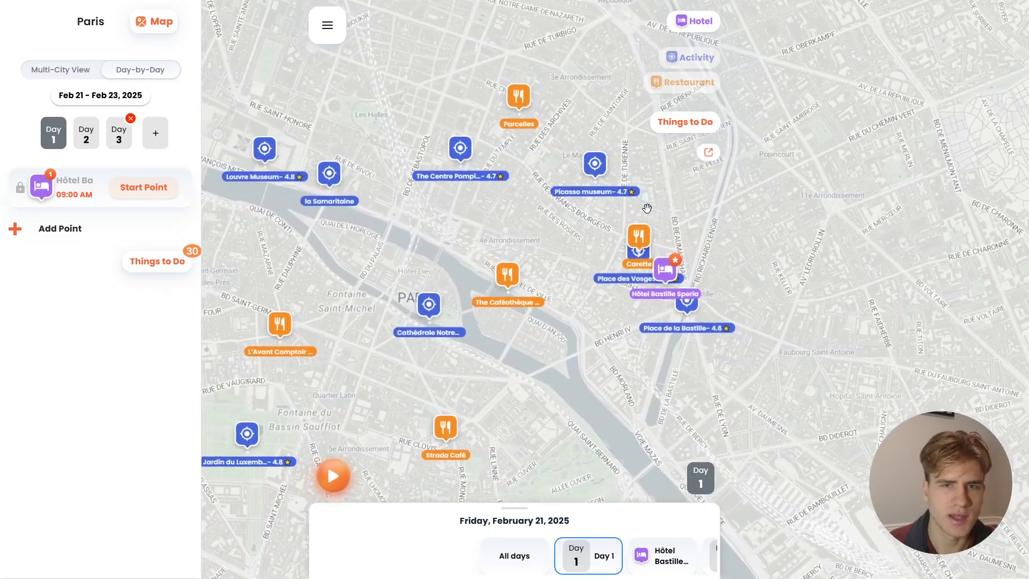
{"action": "scroll", "coordinate": [626, 321], "scroll_direction": "down", "scroll_amount": 3}
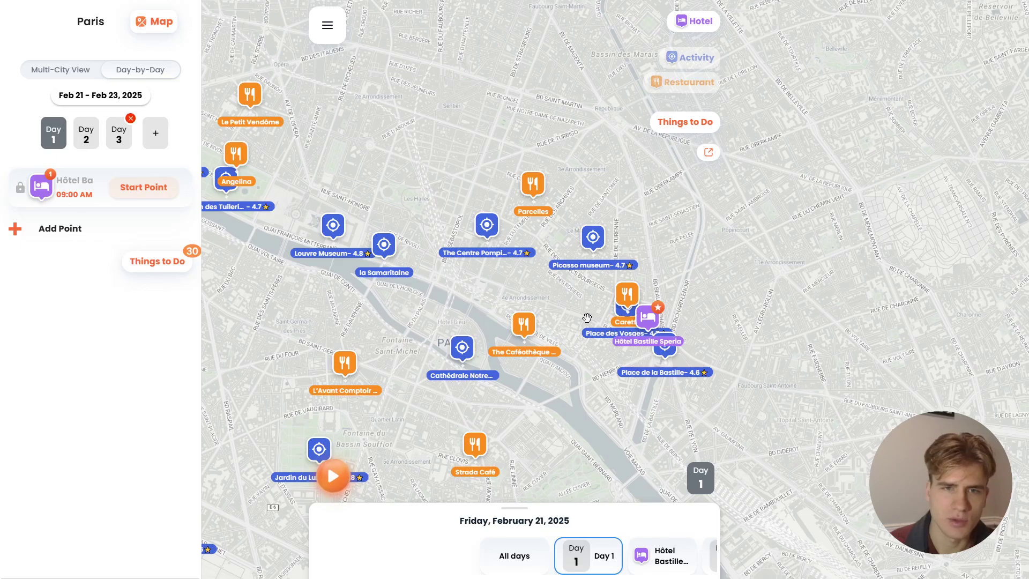
{"action": "scroll", "coordinate": [655, 294], "scroll_direction": "down", "scroll_amount": 3}
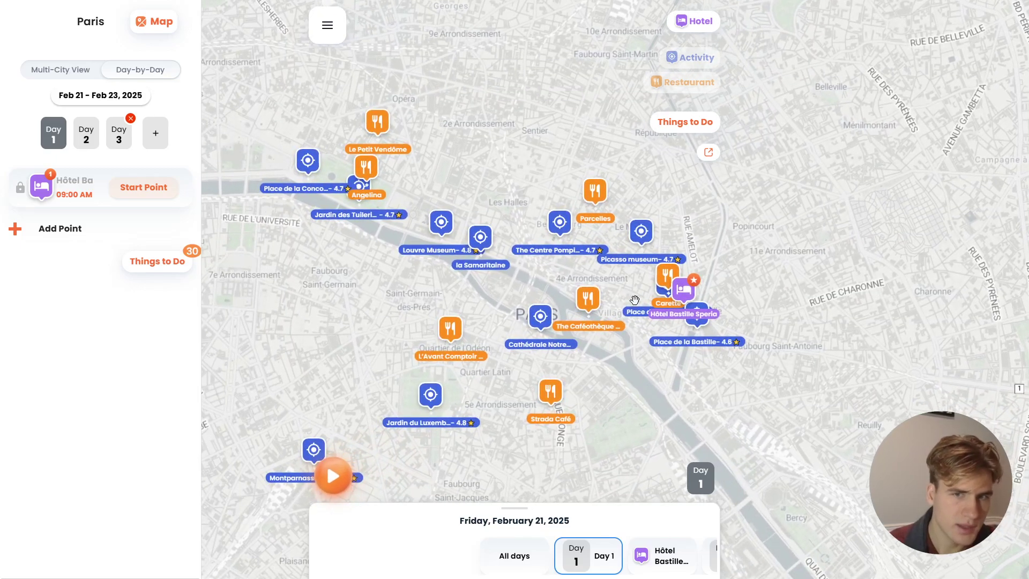
{"action": "scroll", "coordinate": [634, 300], "scroll_direction": "up", "scroll_amount": 4}
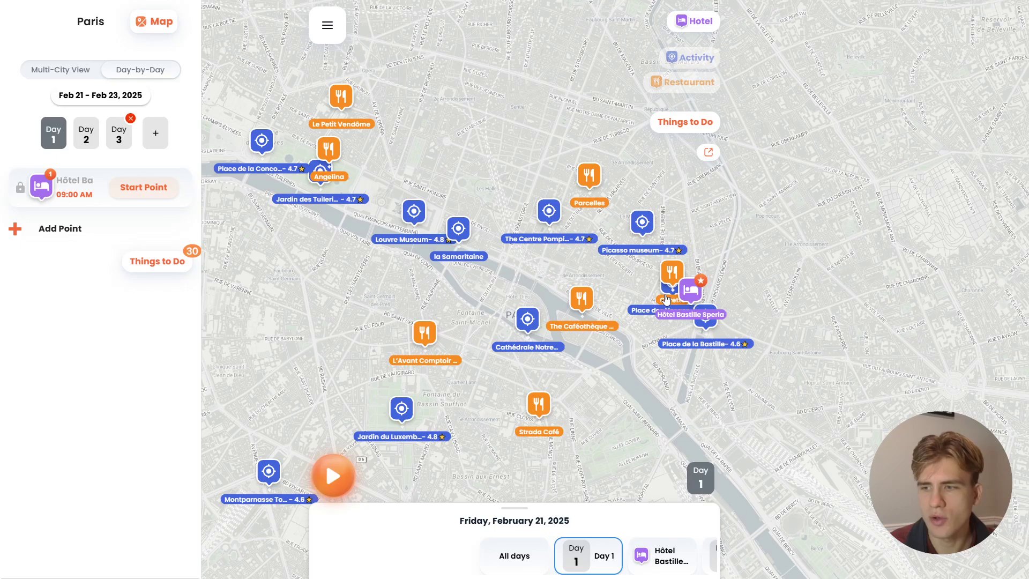
{"action": "scroll", "coordinate": [680, 290], "scroll_direction": "up", "scroll_amount": 3}
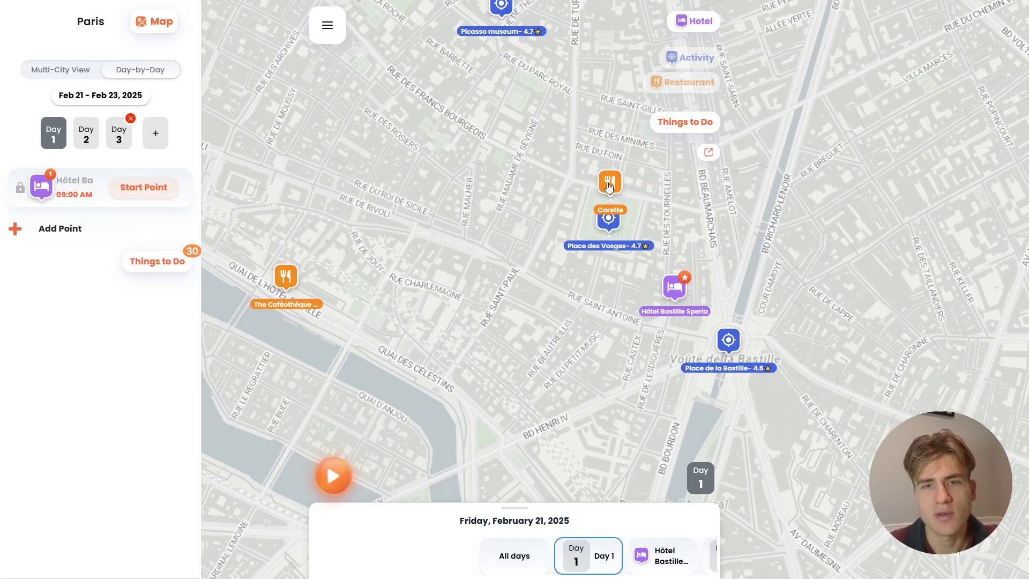
{"action": "left_click", "coordinate": [609, 186]}
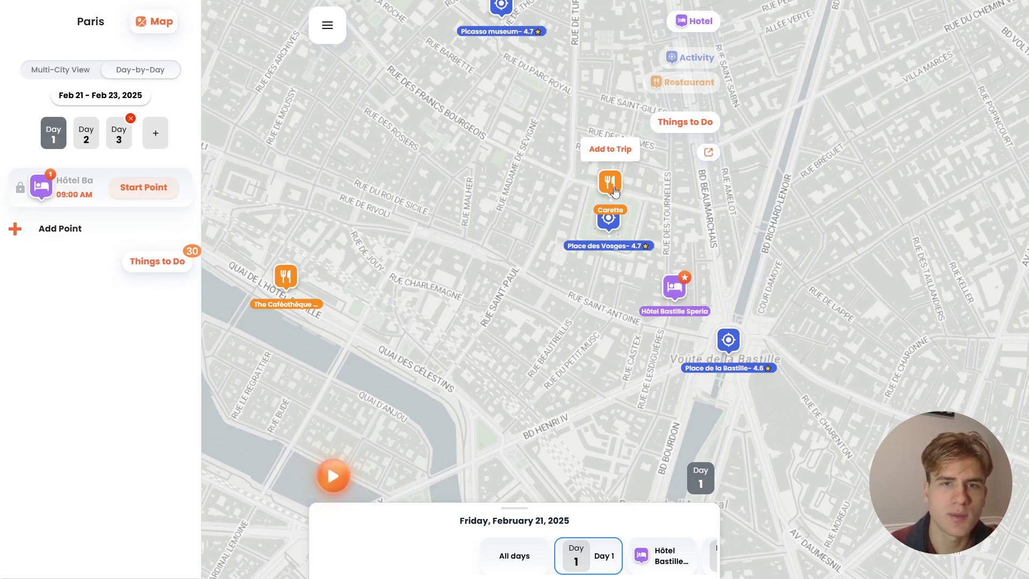
{"action": "left_click", "coordinate": [611, 150]}
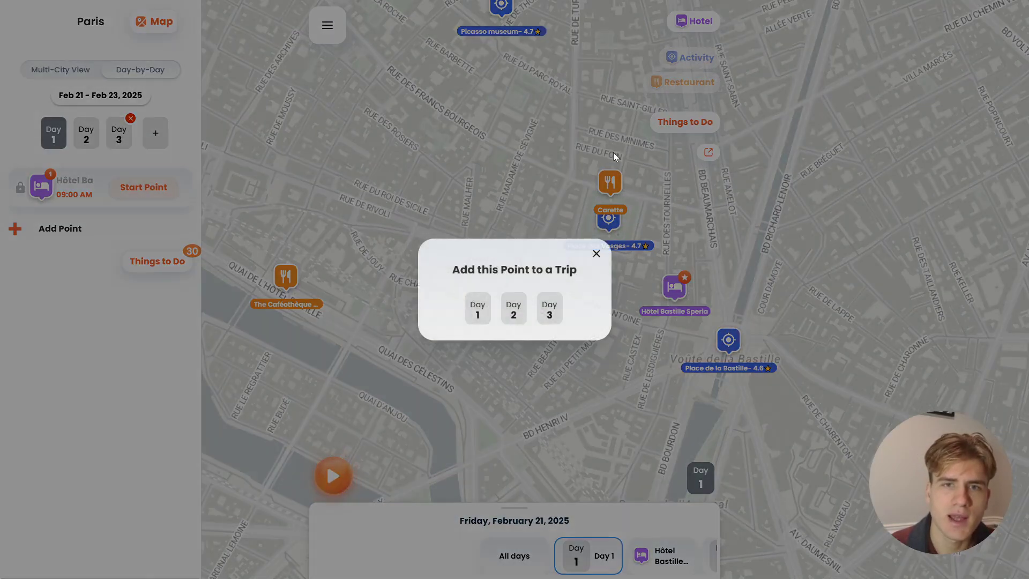
{"action": "left_click", "coordinate": [487, 315]}
{"action": "left_click", "coordinate": [492, 329]}
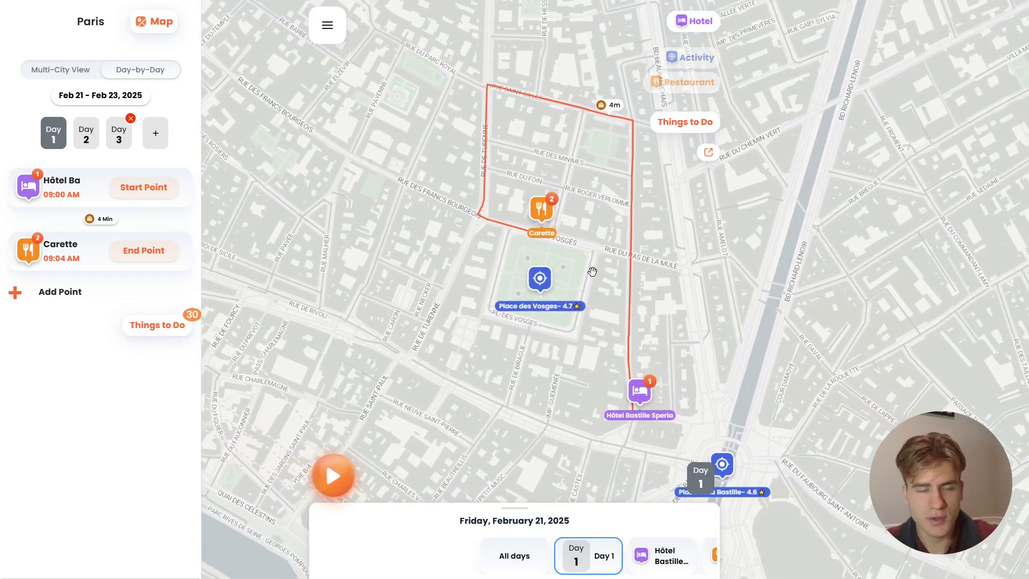
- Set the transportation from Hôtel Bastille Speria to Carette to Walk and delay the next activities to clear the time overlap
{"action": "left_click", "coordinate": [96, 219]}
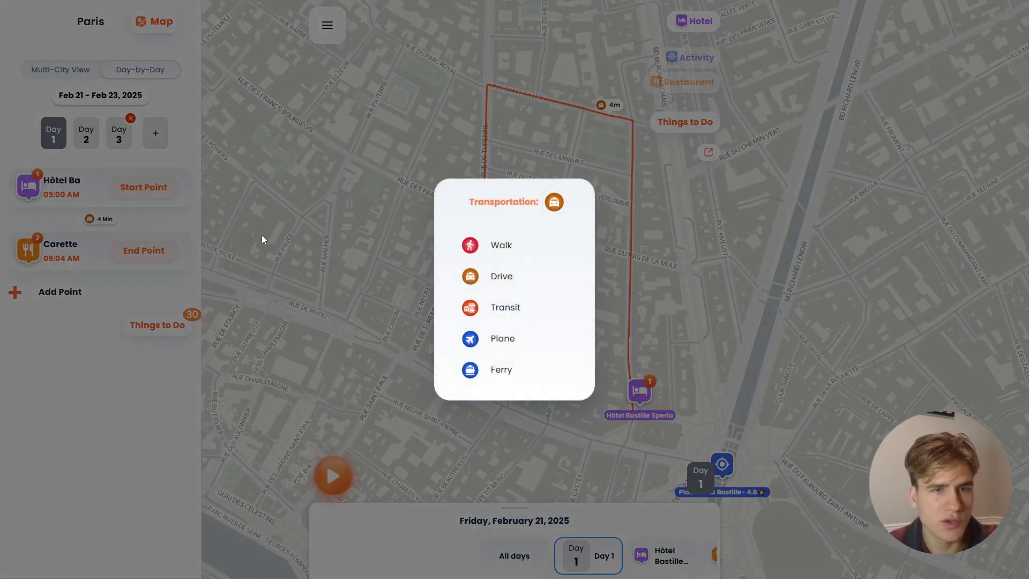
{"action": "left_click", "coordinate": [490, 244]}
{"action": "left_click", "coordinate": [511, 294]}
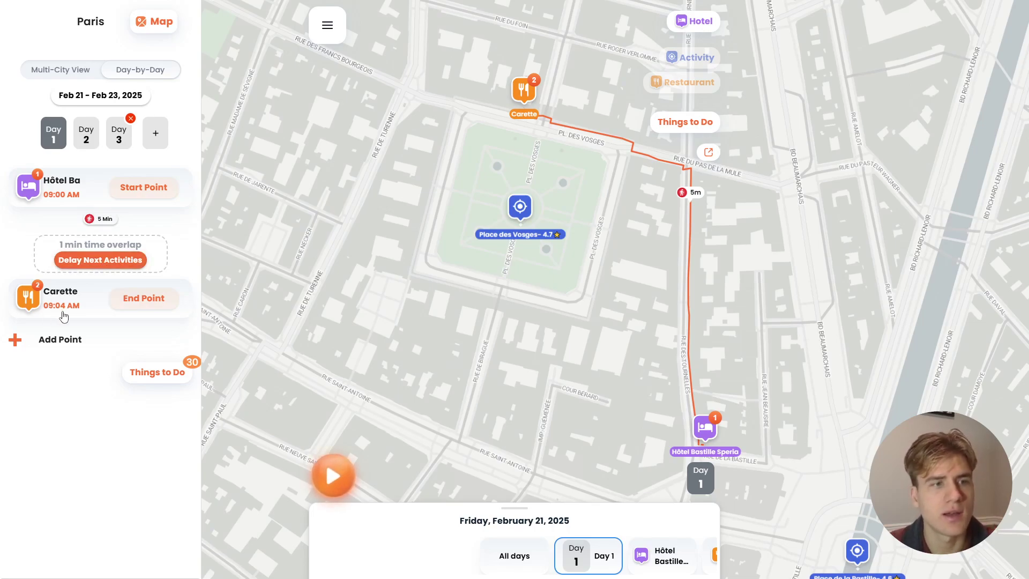
{"action": "left_click", "coordinate": [100, 261]}
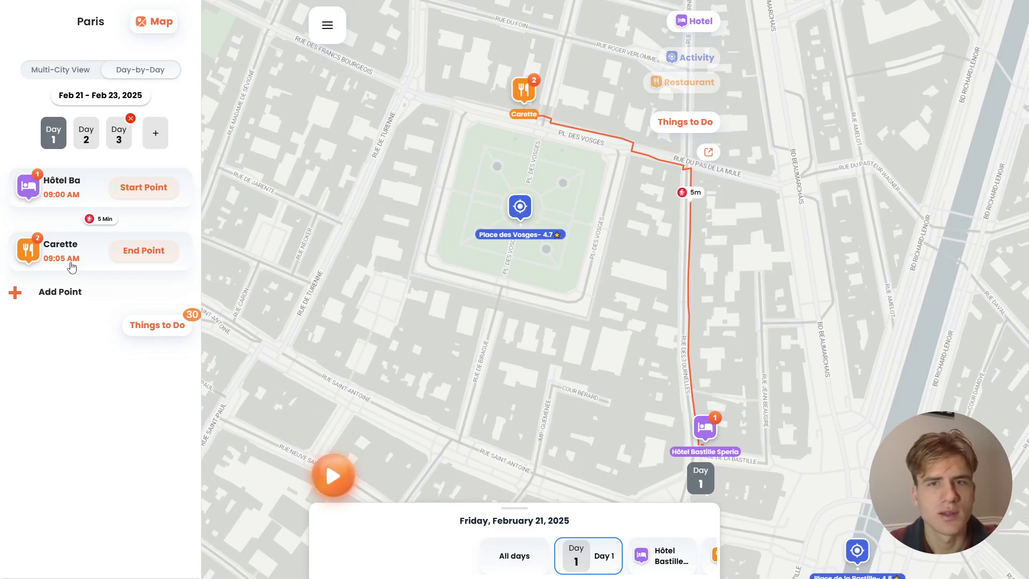
- Add Place des Vosges, just below Carette on the map, to Day 1 of the trip
{"action": "scroll", "coordinate": [347, 273], "scroll_direction": "down", "scroll_amount": 5}
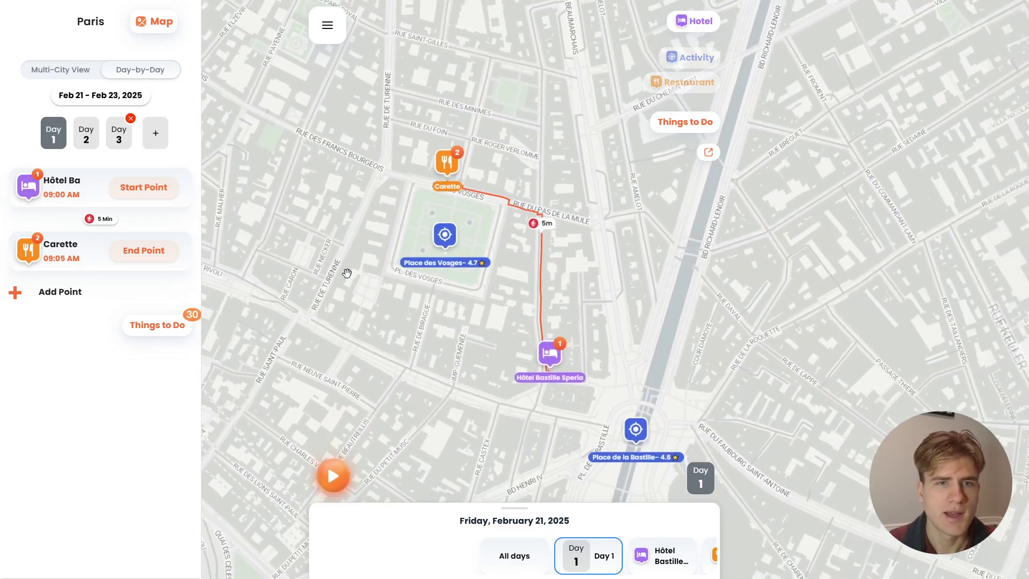
{"action": "mouse_move", "coordinate": [388, 253]}
{"action": "left_mouse_down"}
{"action": "mouse_move", "coordinate": [479, 240]}
{"action": "mouse_move", "coordinate": [526, 249]}
{"action": "left_mouse_up"}
{"action": "scroll", "coordinate": [459, 243], "scroll_direction": "down", "scroll_amount": 2}
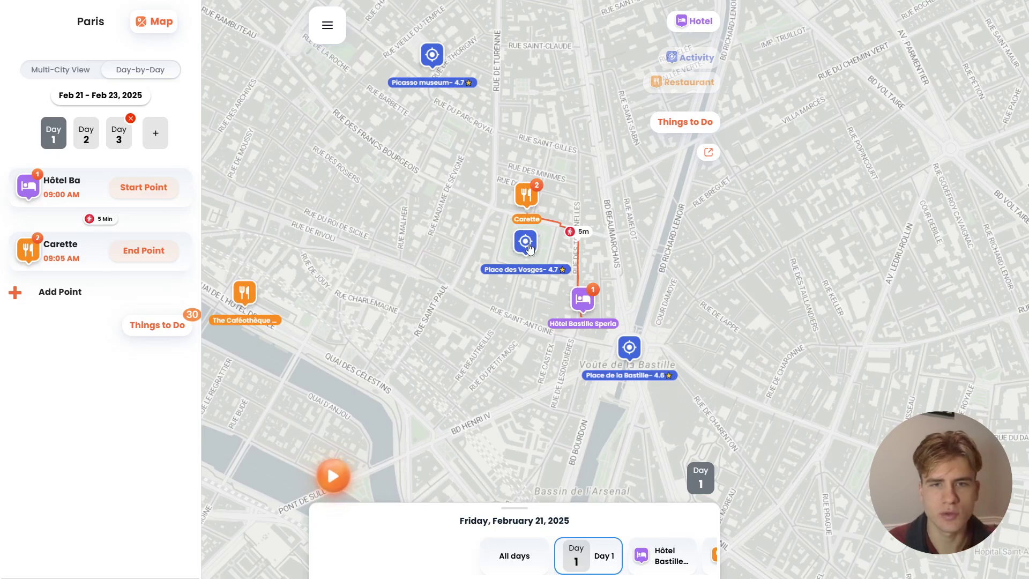
{"action": "scroll", "coordinate": [525, 247], "scroll_direction": "up", "scroll_amount": 3}
{"action": "left_click", "coordinate": [515, 254]}
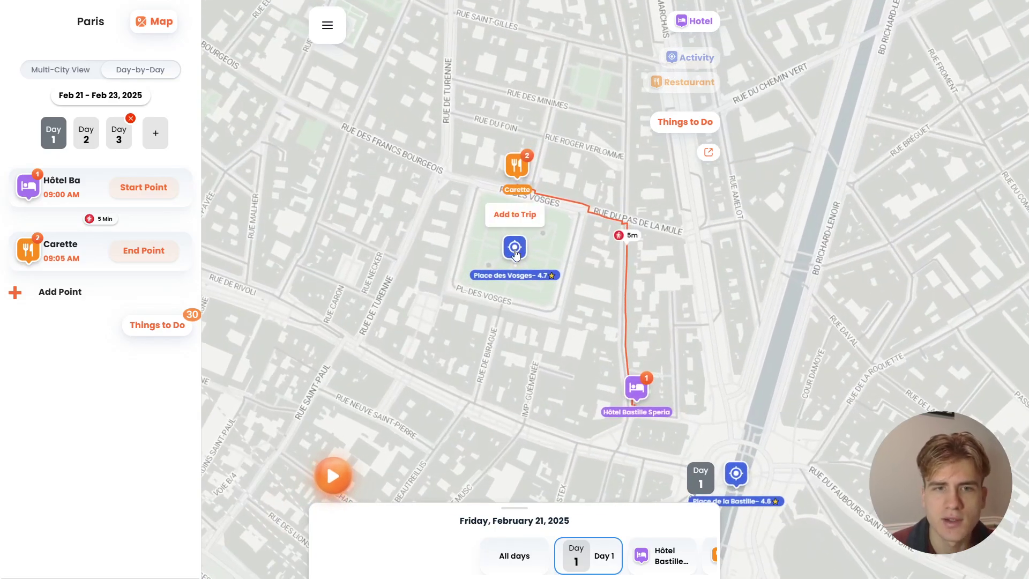
{"action": "left_click", "coordinate": [514, 215]}
{"action": "left_click", "coordinate": [478, 286]}
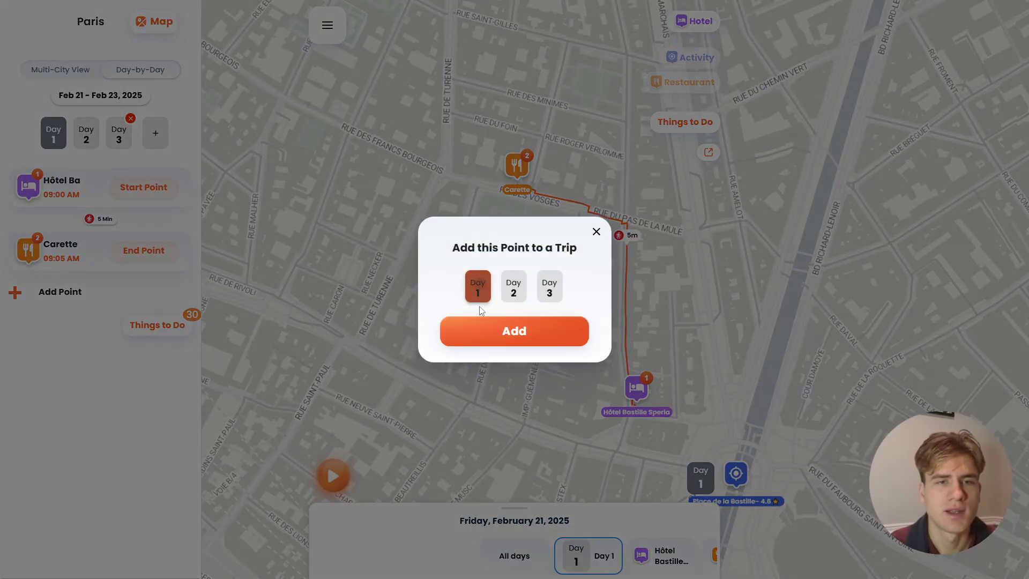
{"action": "left_click", "coordinate": [509, 330]}
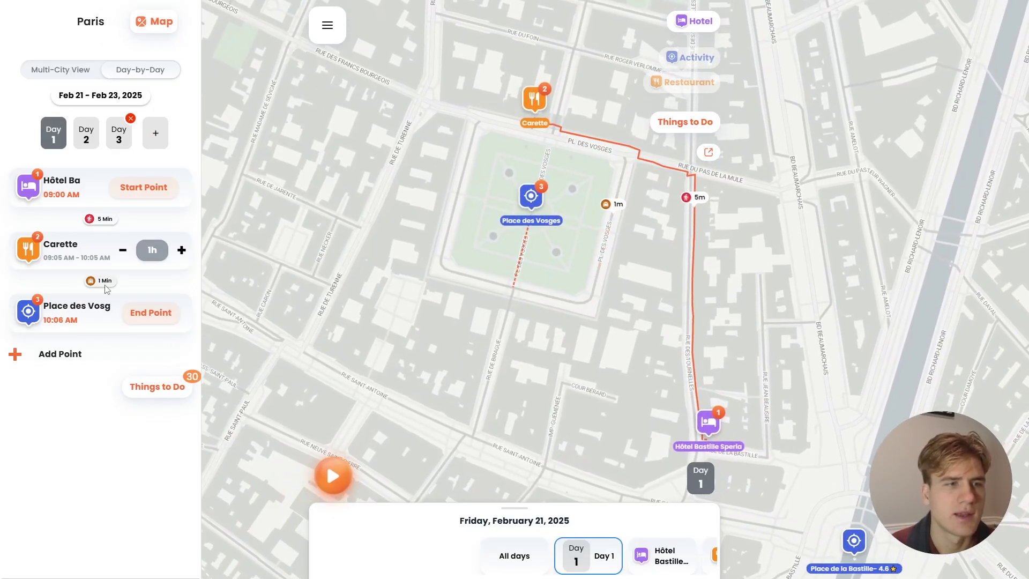
- Set the transportation between Carette and Place des Vosges to Walk
{"action": "left_click", "coordinate": [102, 280]}
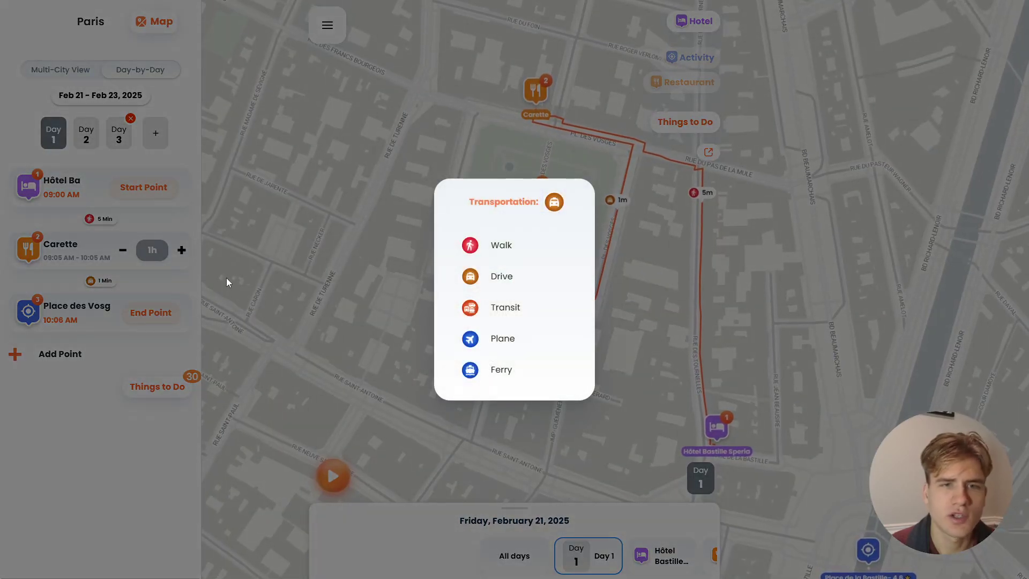
{"action": "left_click", "coordinate": [500, 246]}
{"action": "left_click", "coordinate": [523, 299]}
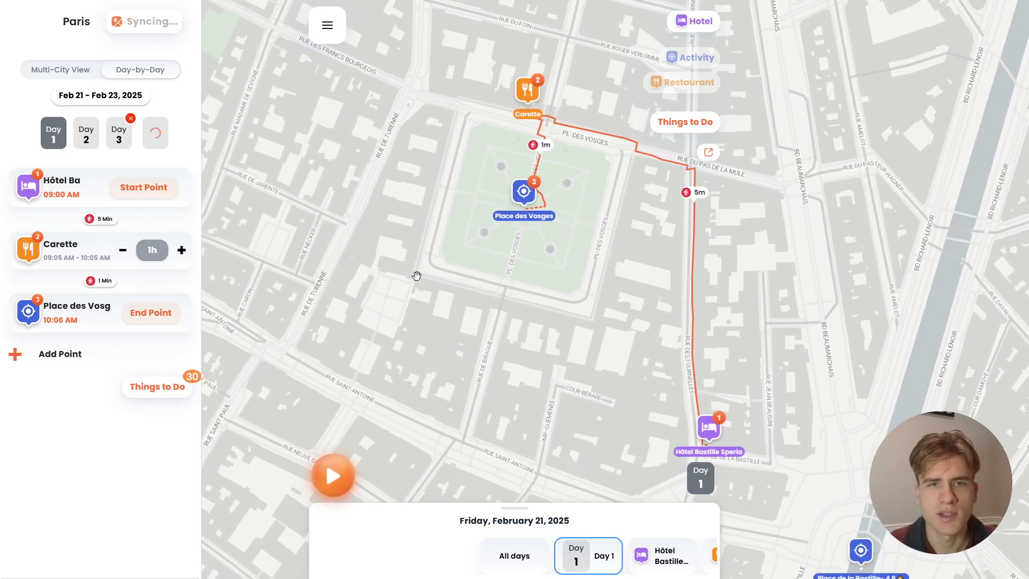
- Add Place de la Bastille from the map to Day 1 of the trip
{"action": "scroll", "coordinate": [474, 270], "scroll_direction": "down", "scroll_amount": 4}
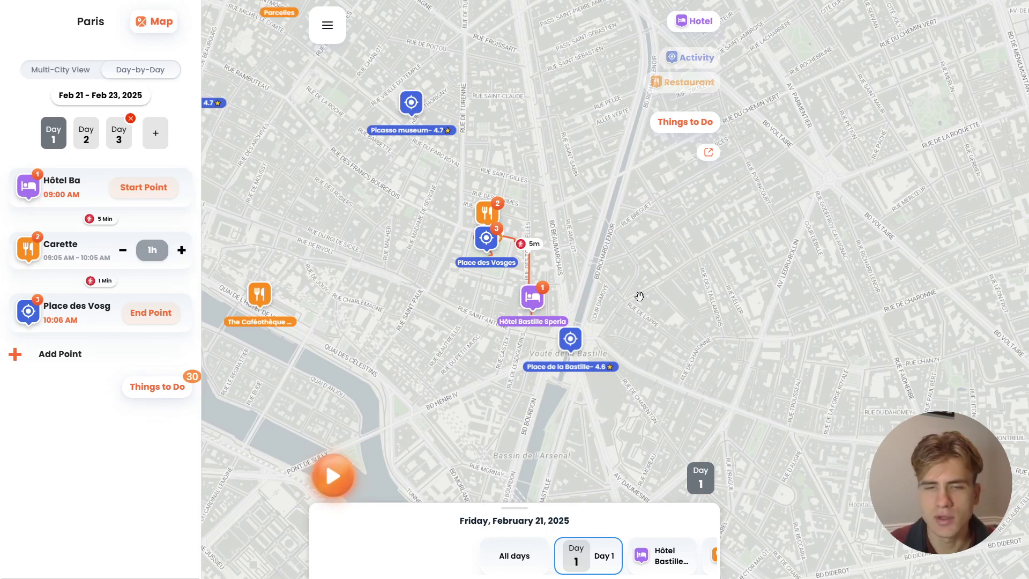
{"action": "mouse_move", "coordinate": [571, 339]}
{"action": "left_click", "coordinate": [569, 304]}
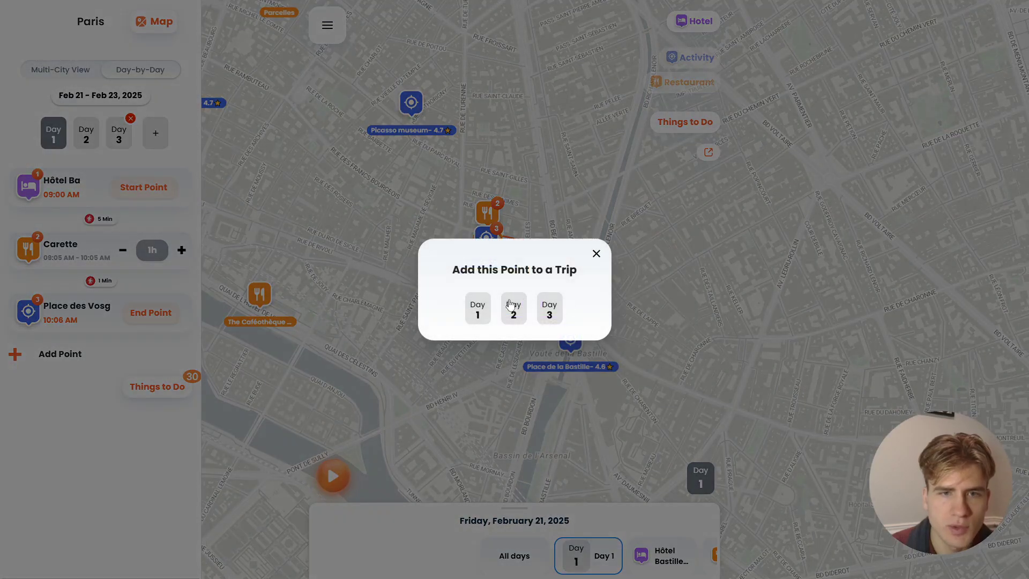
{"action": "left_click", "coordinate": [476, 308]}
{"action": "left_click", "coordinate": [510, 330]}
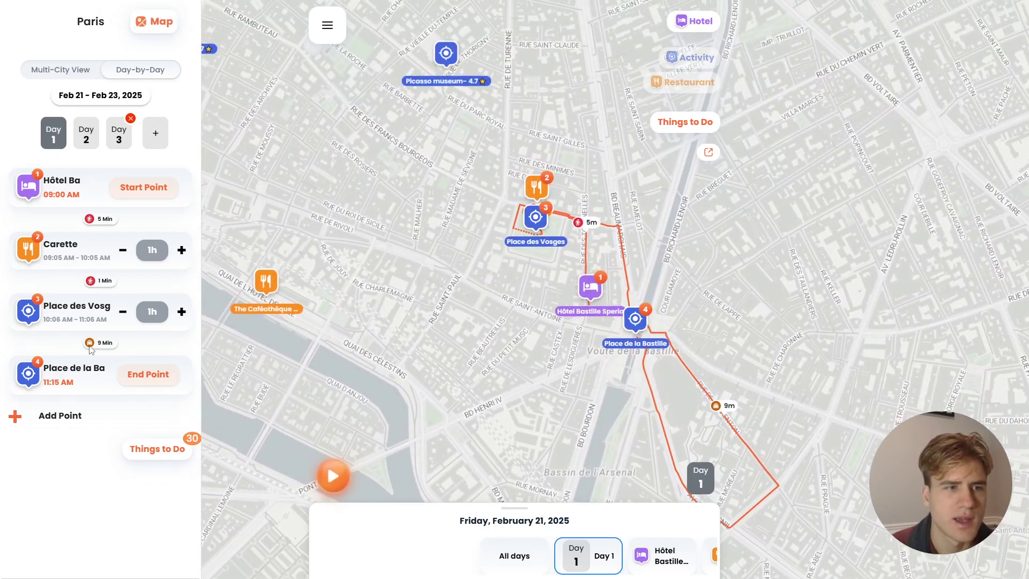
- Set the transportation between Place des Vosges and Place de la Bastille to Walk
{"action": "left_click", "coordinate": [89, 346]}
{"action": "left_click", "coordinate": [491, 248]}
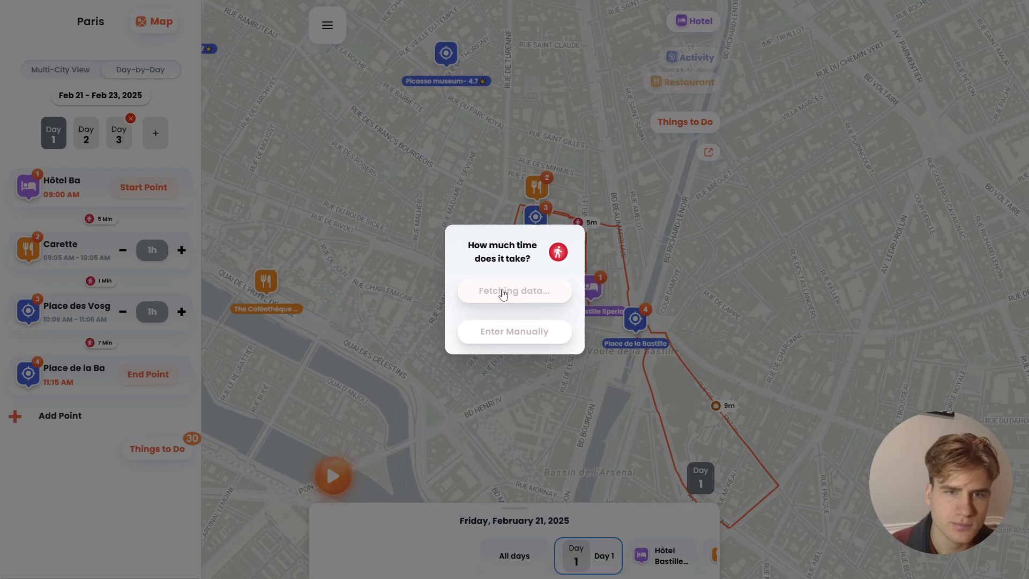
{"action": "left_click", "coordinate": [502, 293]}
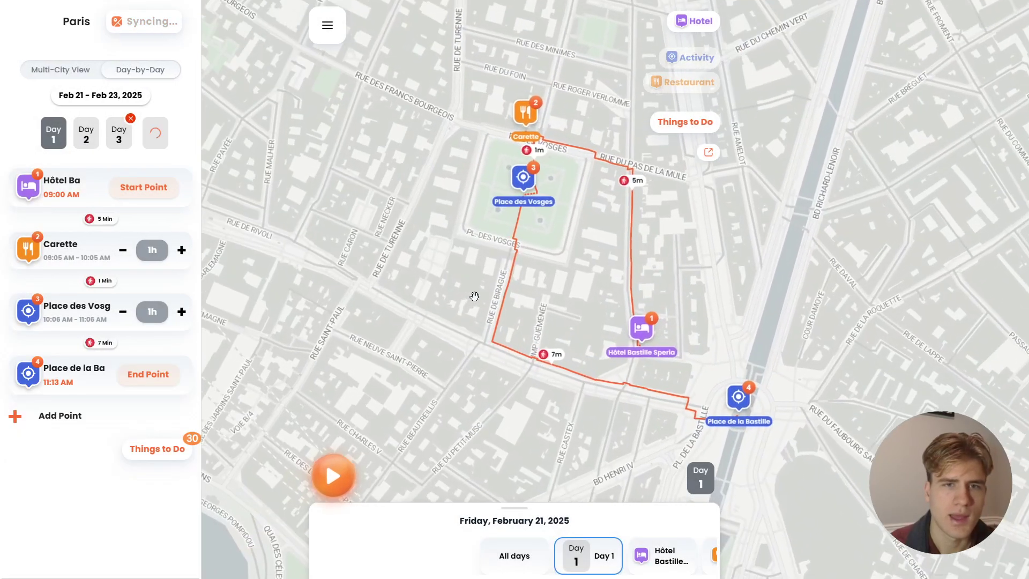
- Locate the Picasso museum north of Place des Vosges on the map and add it to Day 1 of the trip
{"action": "scroll", "coordinate": [474, 296], "scroll_direction": "down", "scroll_amount": 5}
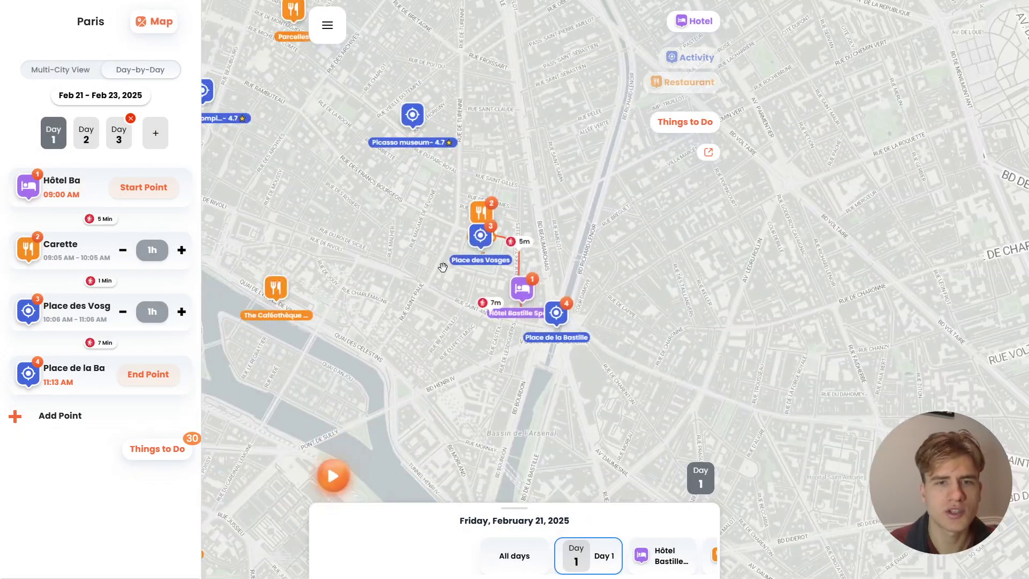
{"action": "scroll", "coordinate": [442, 267], "scroll_direction": "up", "scroll_amount": 2}
{"action": "scroll", "coordinate": [442, 267], "scroll_direction": "down", "scroll_amount": 2}
{"action": "left_click_drag", "start_coordinate": [443, 266], "coordinate": [484, 293]}
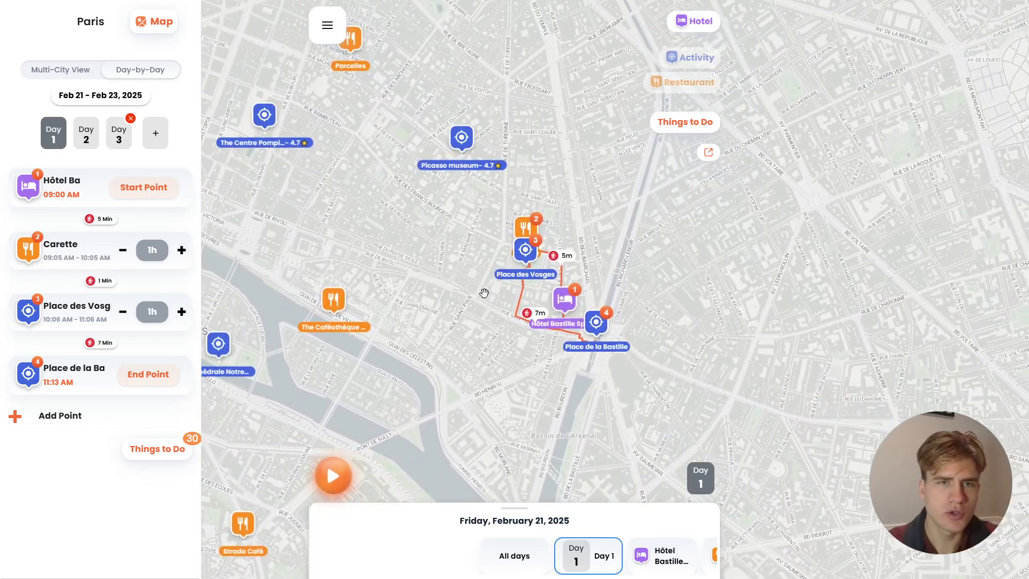
{"action": "left_click_drag", "start_coordinate": [480, 241], "coordinate": [502, 237]}
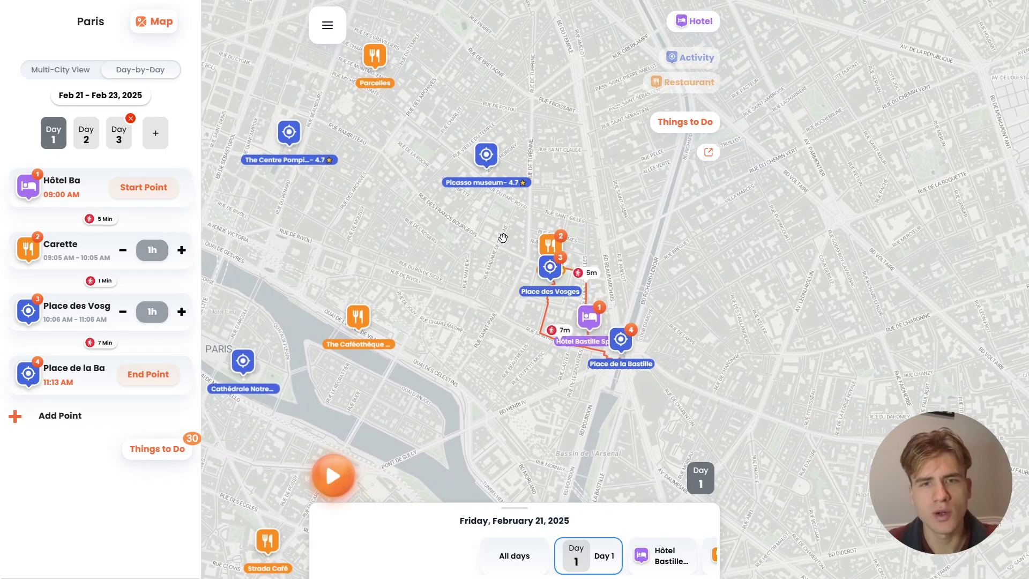
{"action": "left_click", "coordinate": [487, 161]}
{"action": "left_click", "coordinate": [487, 122]}
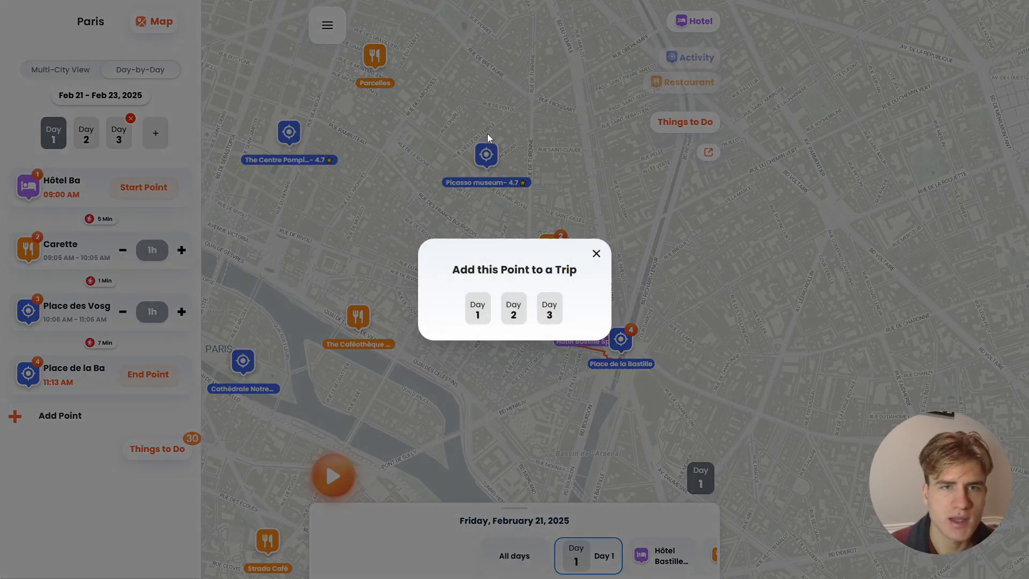
{"action": "left_click", "coordinate": [477, 310]}
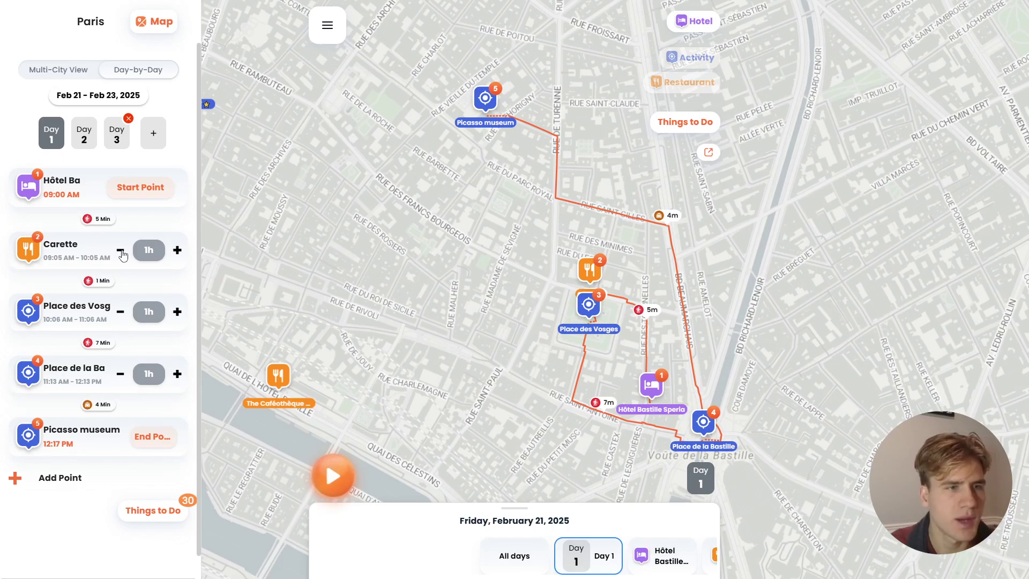
- Shorten the stay at Carette to 30 minutes and move the next Day 1 activities earlier to close the gap
{"action": "left_click", "coordinate": [121, 253]}
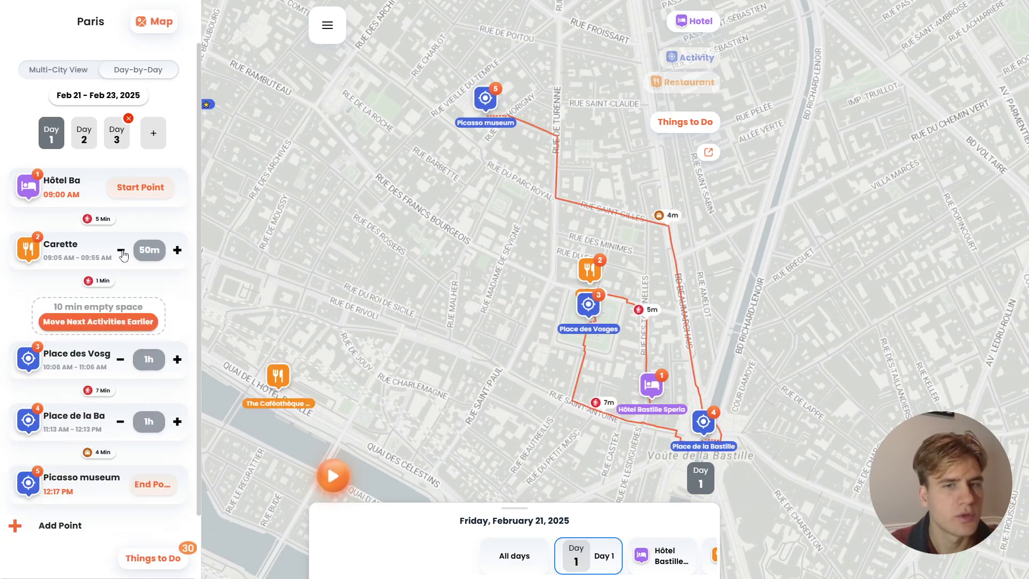
{"action": "left_click", "coordinate": [121, 253]}
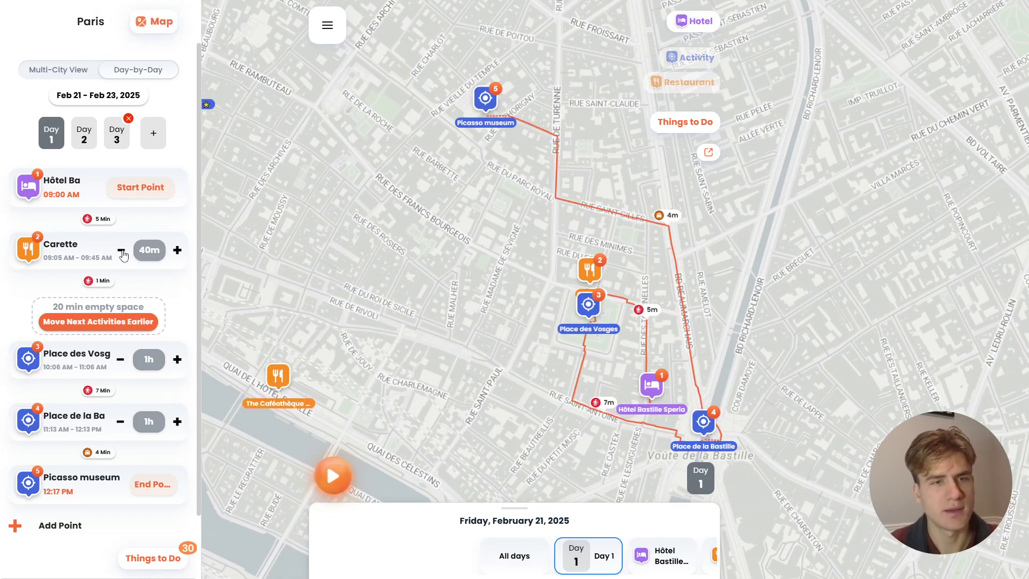
{"action": "left_click", "coordinate": [121, 253]}
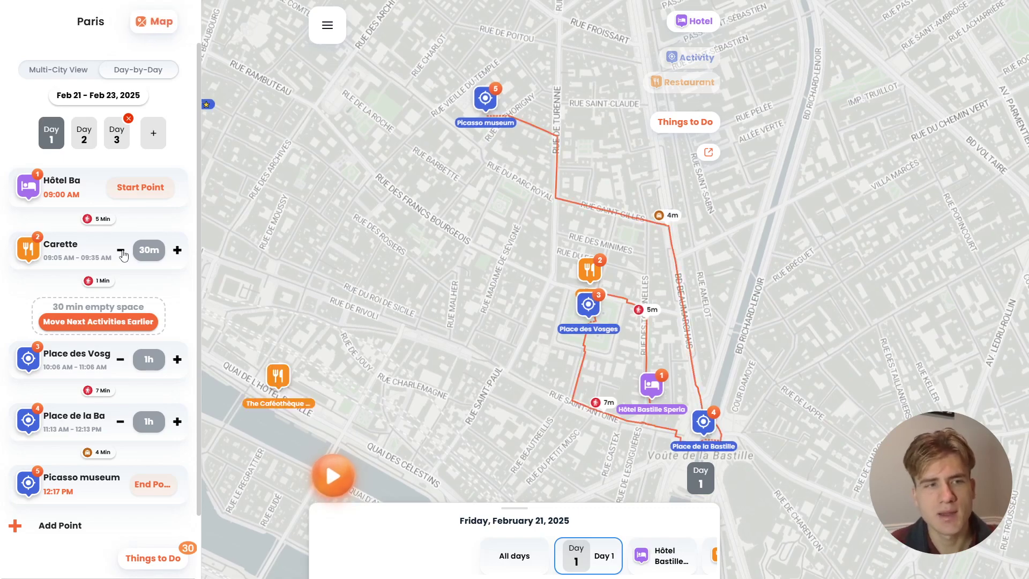
{"action": "left_click", "coordinate": [100, 322]}
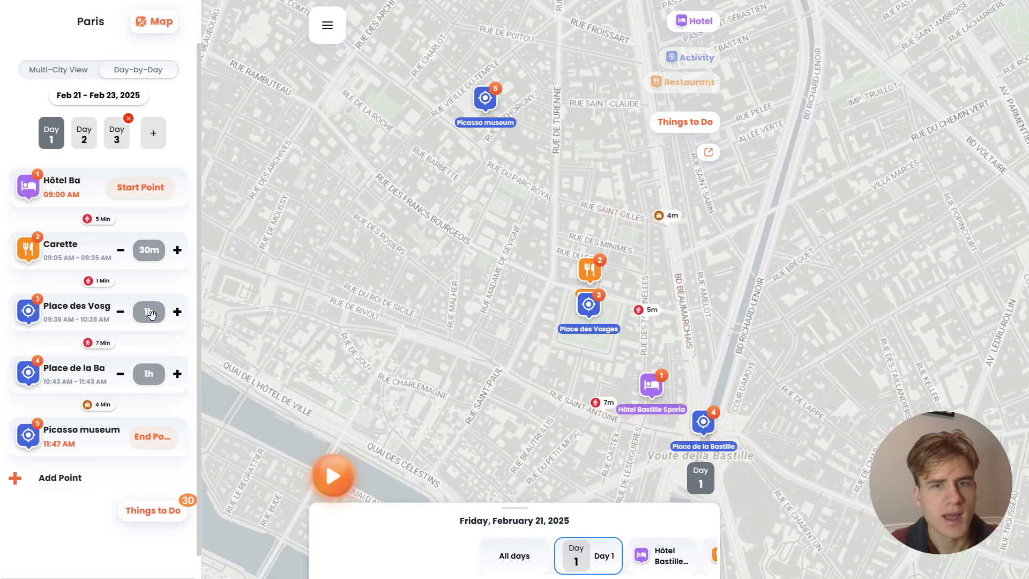
{"action": "scroll", "coordinate": [155, 307], "scroll_direction": "down", "scroll_amount": 1}
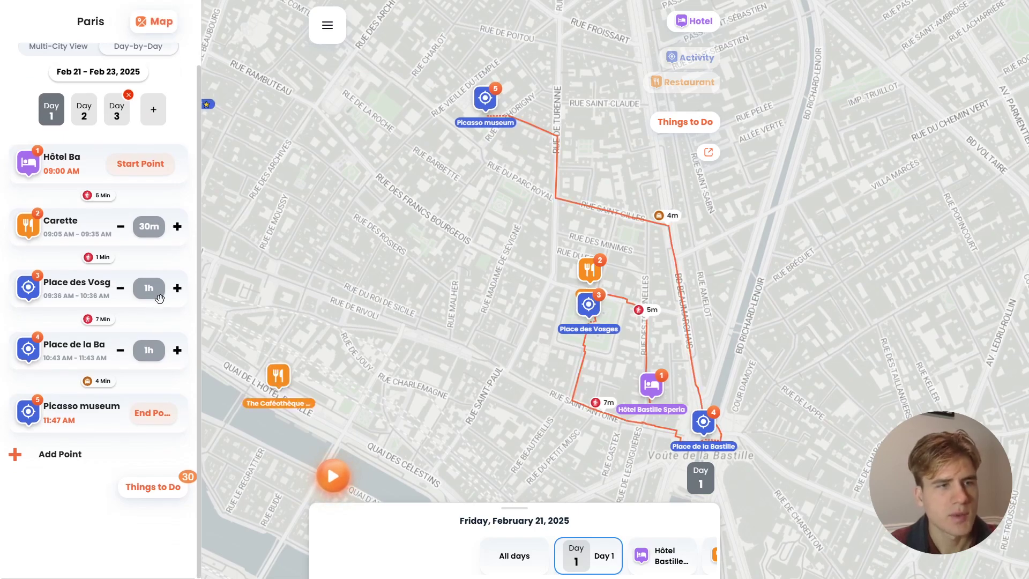
- Shorten the stay at Place des Vosges to 30 minutes and move the next Day 1 activities earlier
{"action": "left_click", "coordinate": [122, 296]}
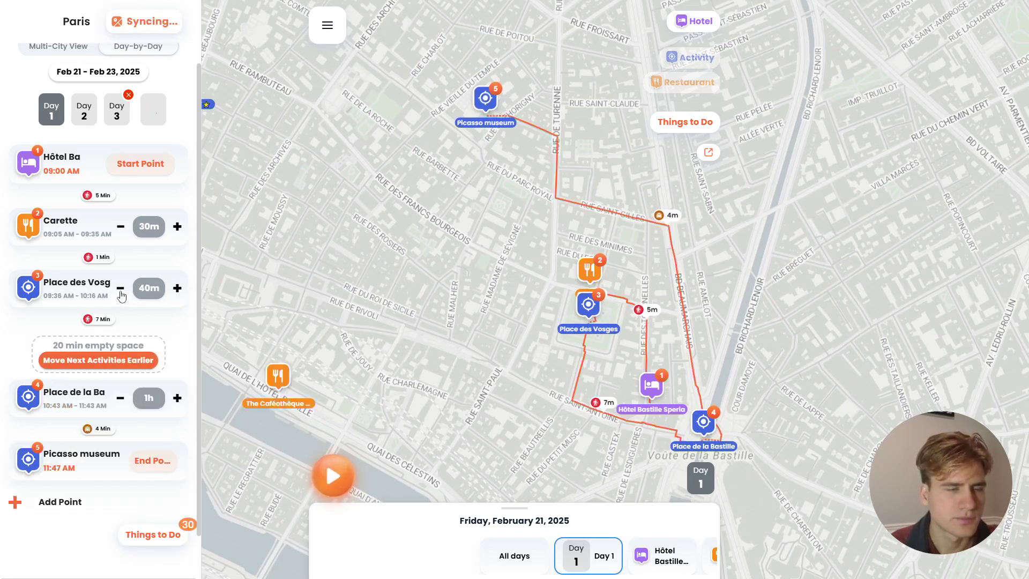
{"action": "left_click", "coordinate": [121, 289]}
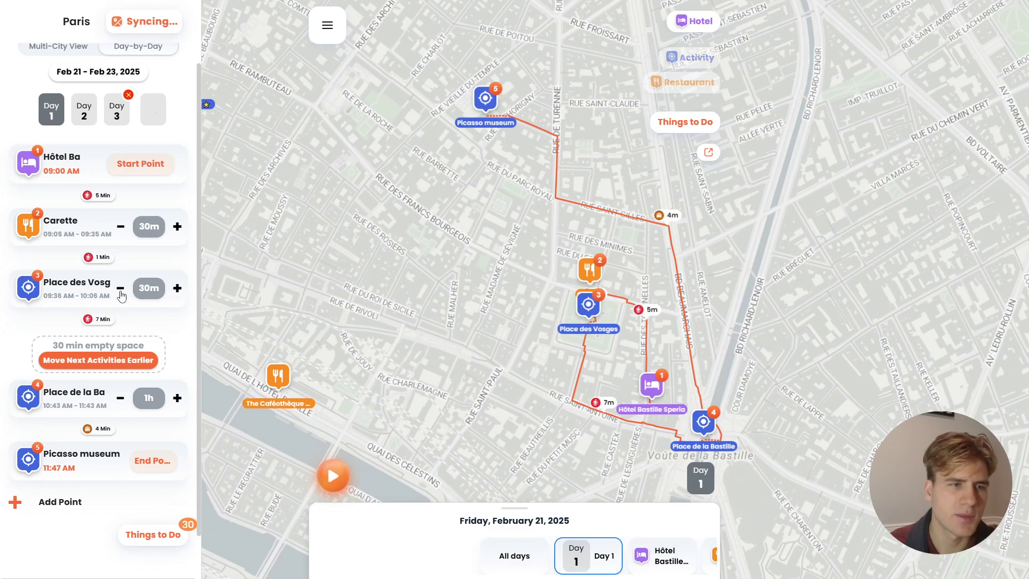
{"action": "left_click", "coordinate": [119, 361]}
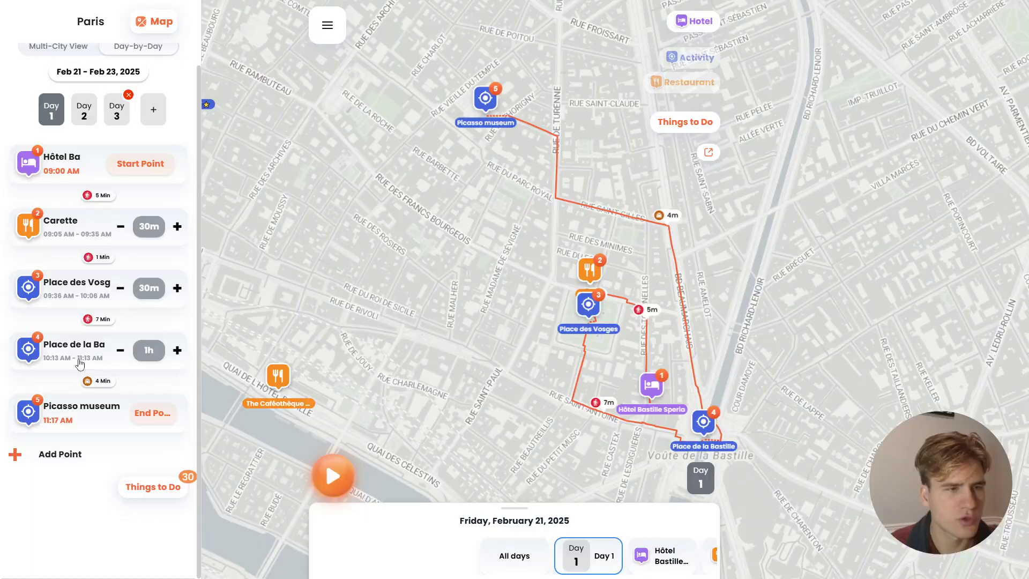
- Set the Place de la Bastille visit to end at 10:43 AM and move the next activities earlier
{"action": "left_click", "coordinate": [77, 355]}
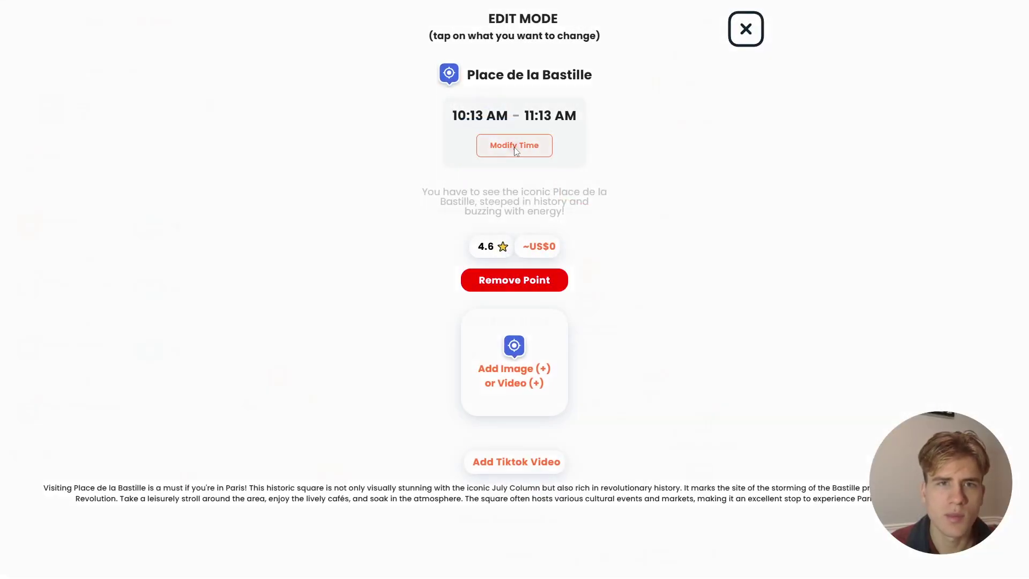
{"action": "left_click", "coordinate": [515, 150]}
{"action": "left_click", "coordinate": [501, 345]}
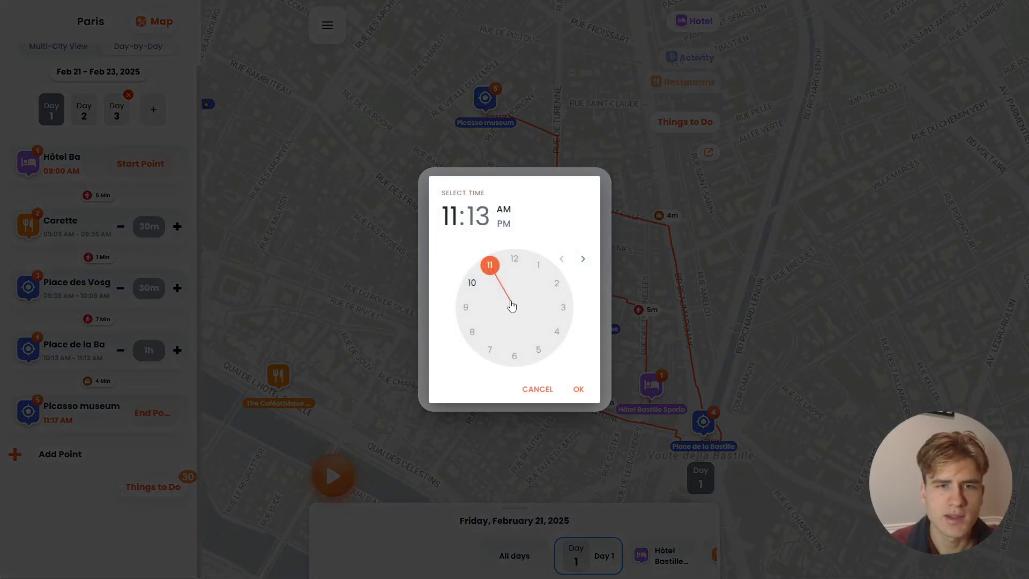
{"action": "left_click", "coordinate": [472, 283]}
{"action": "left_click_drag", "start_coordinate": [474, 336], "coordinate": [467, 320]}
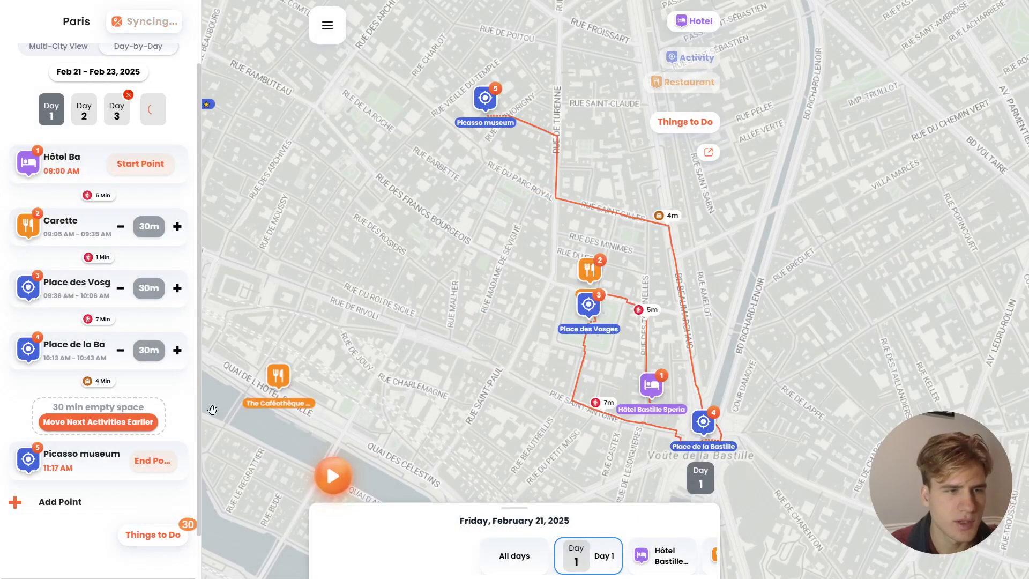
{"action": "left_click", "coordinate": [141, 422]}
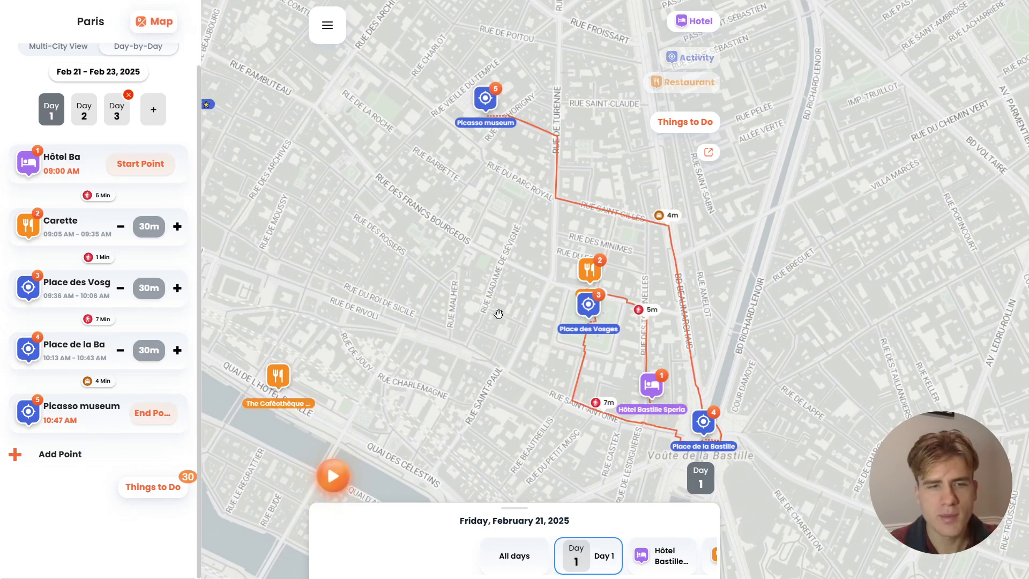
- Locate the Parcelles restaurant northwest of the Picasso museum on the map and add it to Day 1 of the trip
{"action": "scroll", "coordinate": [496, 308], "scroll_direction": "down", "scroll_amount": 3}
{"action": "left_click_drag", "start_coordinate": [529, 300], "coordinate": [567, 307]}
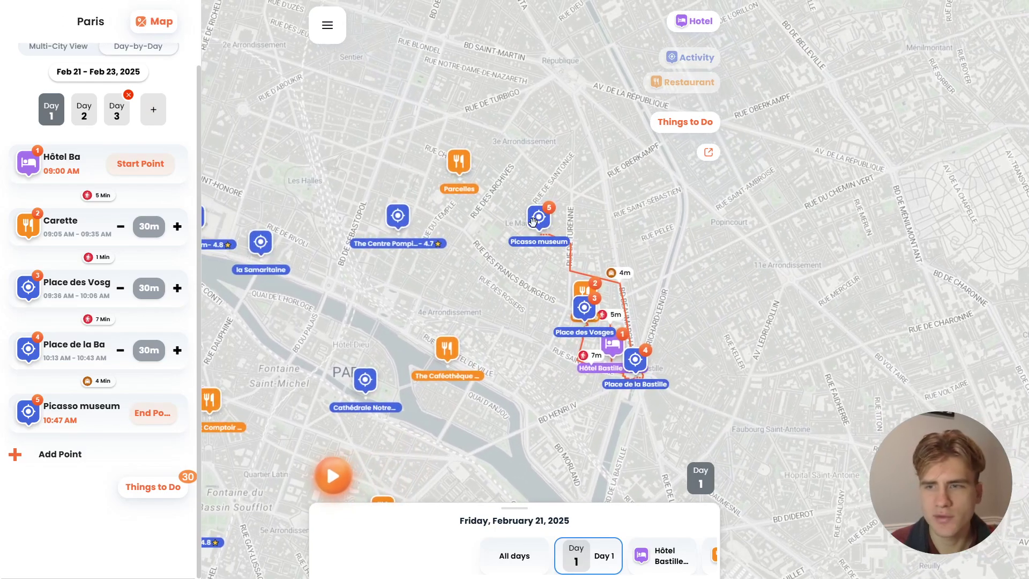
{"action": "scroll", "coordinate": [533, 219], "scroll_direction": "up", "scroll_amount": 3}
{"action": "left_click_drag", "start_coordinate": [533, 224], "coordinate": [577, 242]}
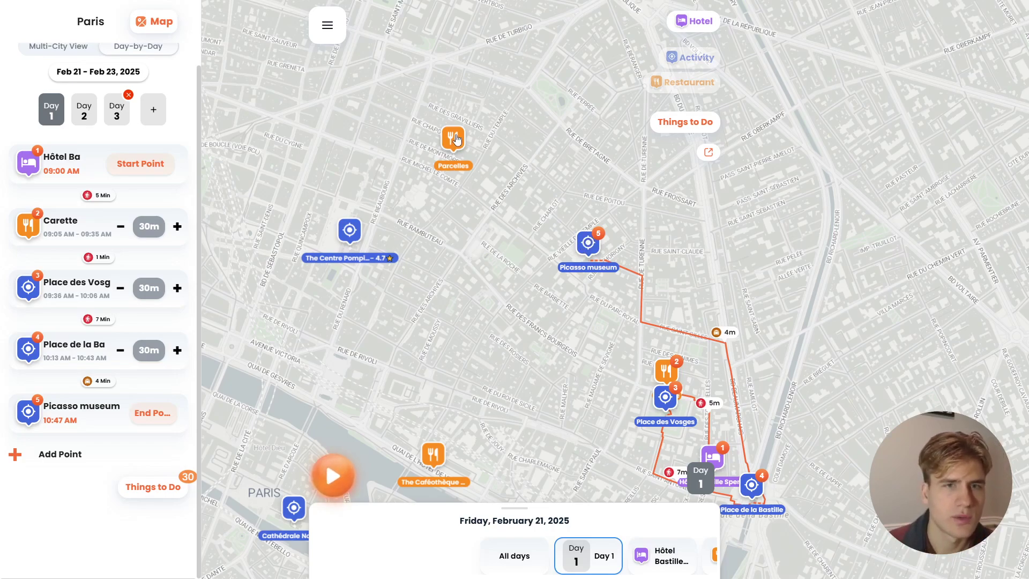
{"action": "mouse_move", "coordinate": [453, 138]}
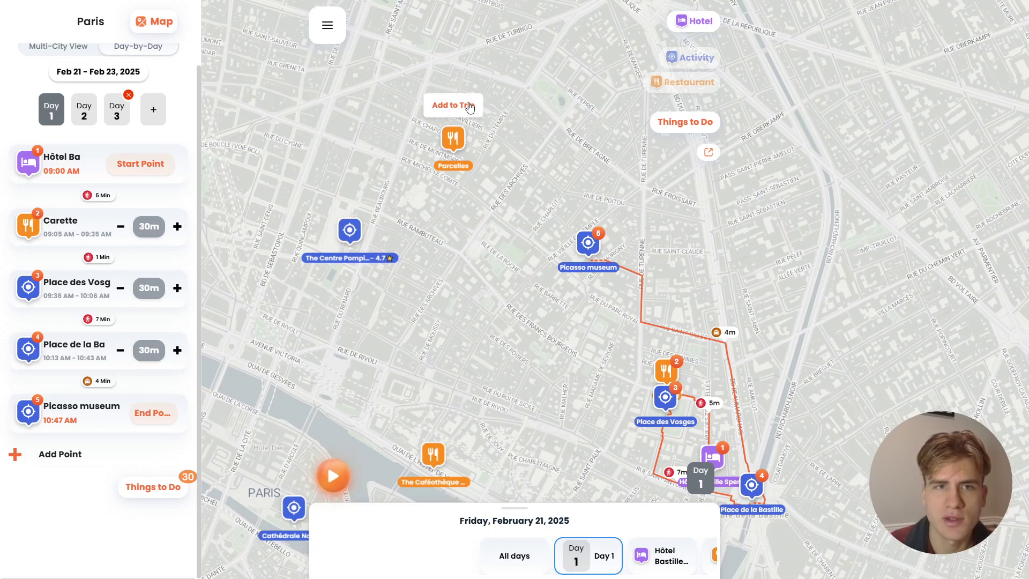
{"action": "left_click", "coordinate": [461, 110]}
{"action": "left_click", "coordinate": [513, 291]}
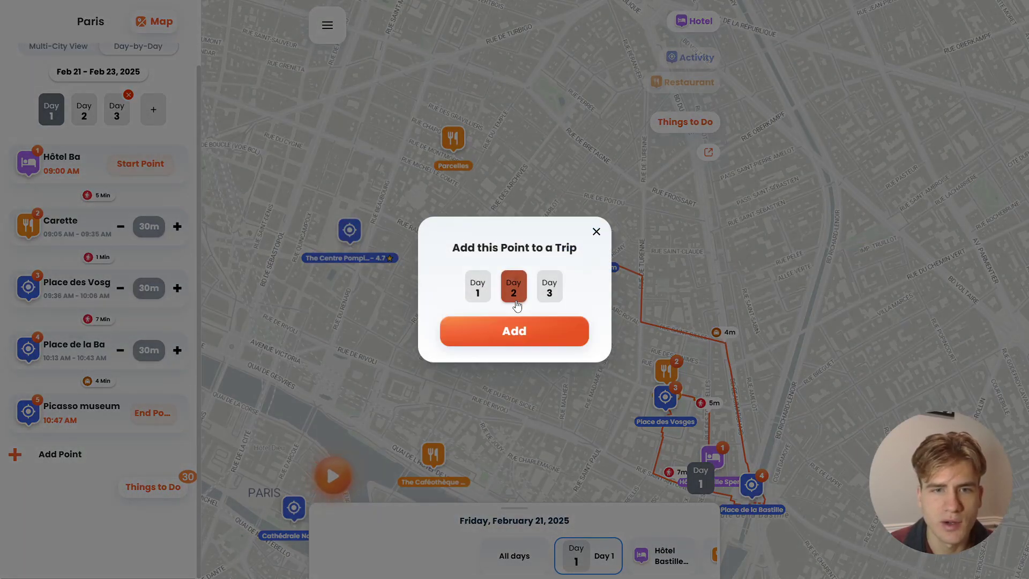
{"action": "left_click", "coordinate": [487, 292]}
{"action": "left_click", "coordinate": [510, 336]}
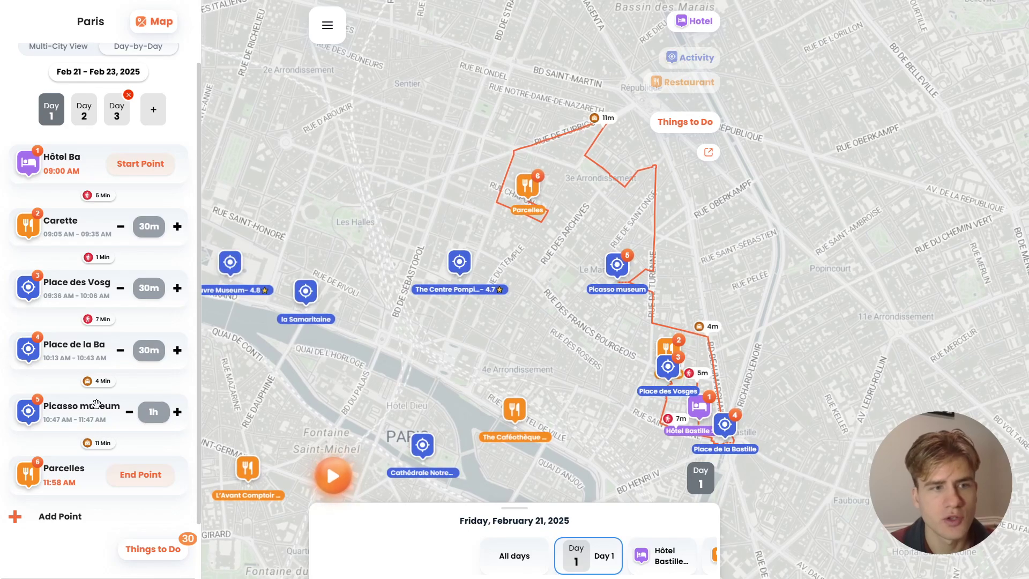
- Set the transportation from the Picasso museum to Parcelles to Walk with the Google travel time, and close the schedule gap before Parcelles
{"action": "left_click", "coordinate": [102, 443]}
{"action": "left_click", "coordinate": [471, 245]}
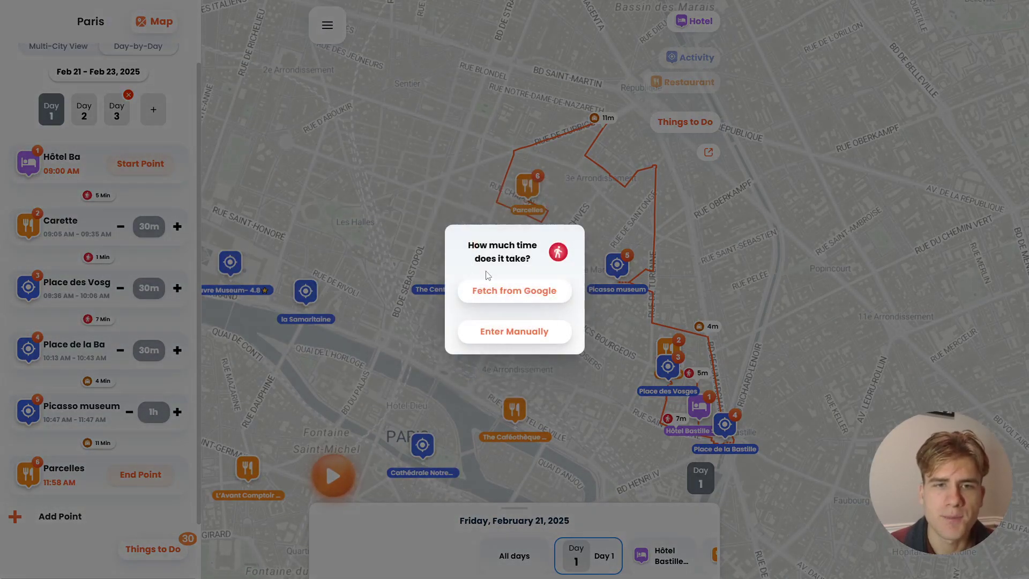
{"action": "left_click", "coordinate": [498, 297]}
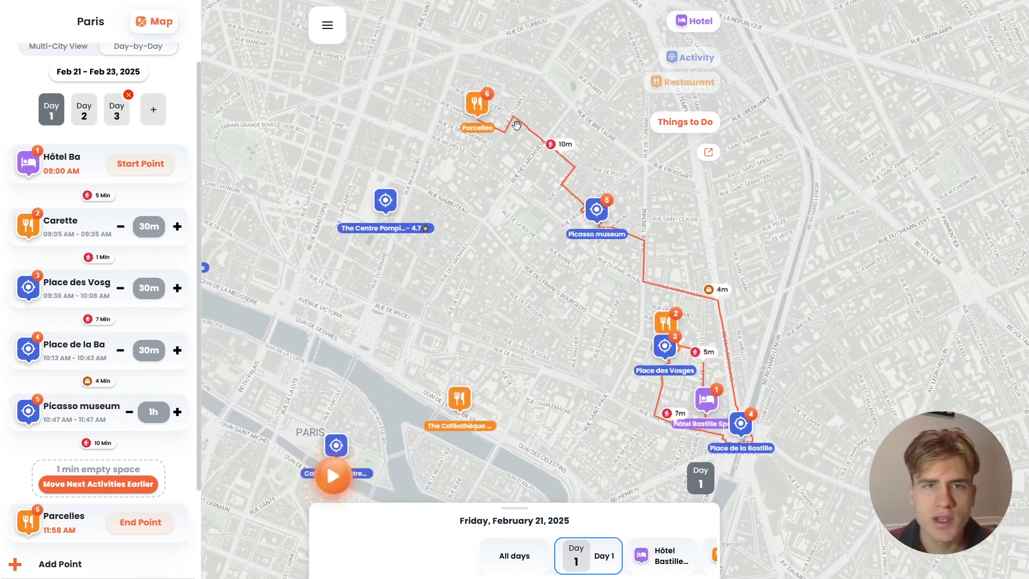
{"action": "left_click", "coordinate": [88, 485]}
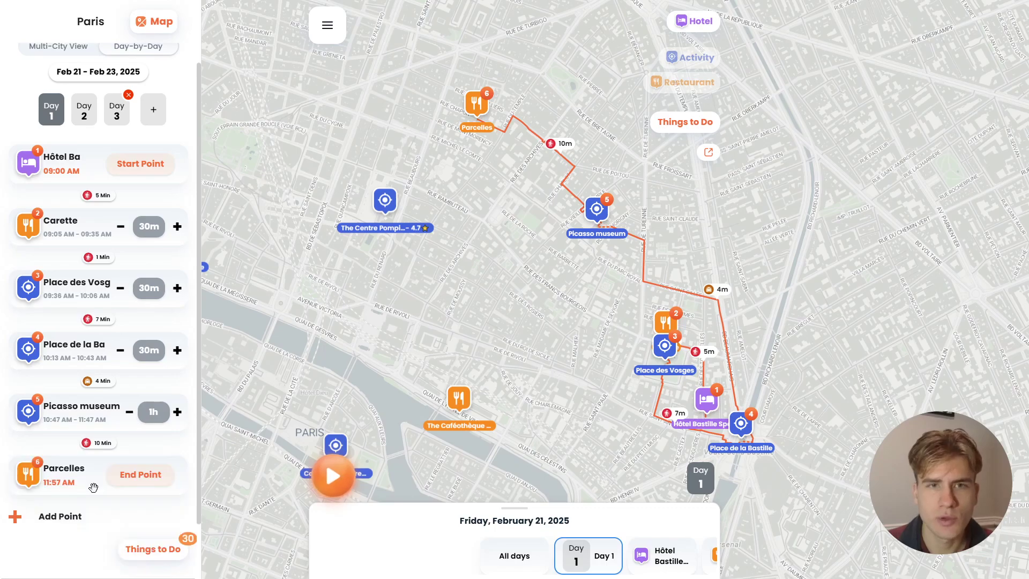
- Set the transportation between Place de la Bastille and the Picasso museum to Walk, fetching the travel time from Google
{"action": "left_click", "coordinate": [103, 382]}
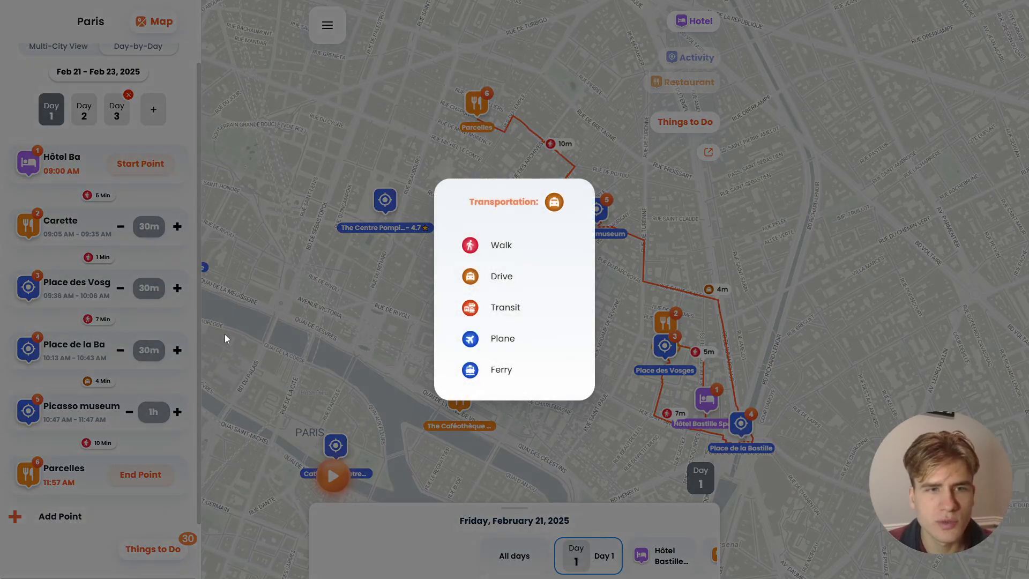
{"action": "left_click", "coordinate": [501, 247]}
{"action": "left_click", "coordinate": [514, 289]}
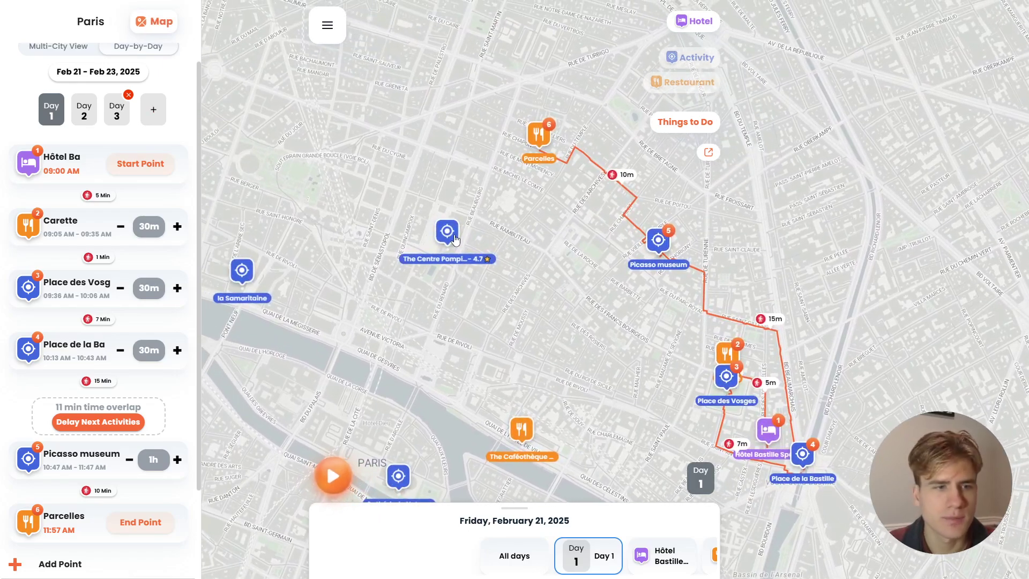
- Add The Centre Pompidou from the map to Day 1 of the trip
{"action": "mouse_move", "coordinate": [455, 239]}
{"action": "left_click", "coordinate": [458, 199]}
{"action": "left_click", "coordinate": [477, 287]}
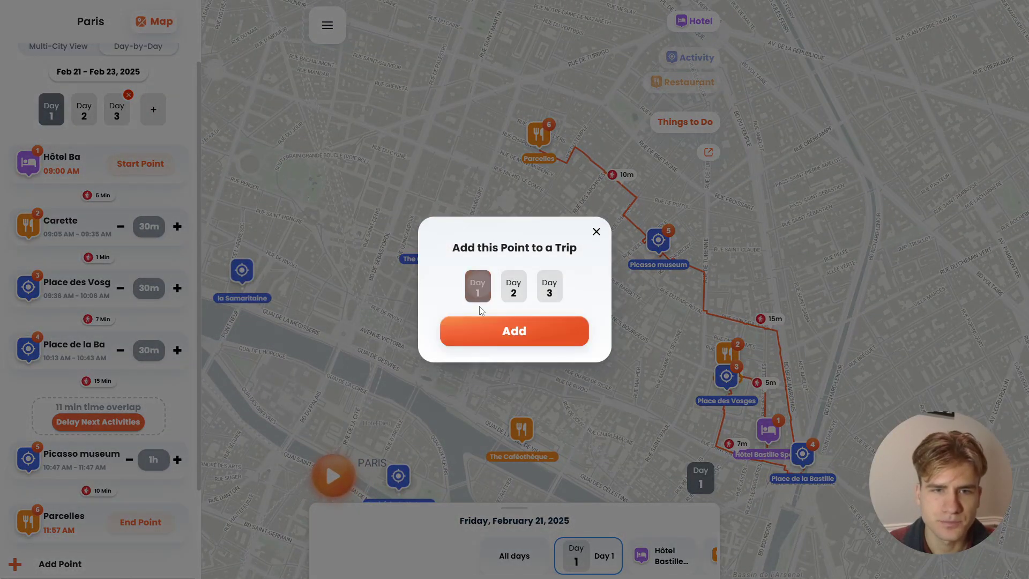
{"action": "left_click", "coordinate": [515, 331]}
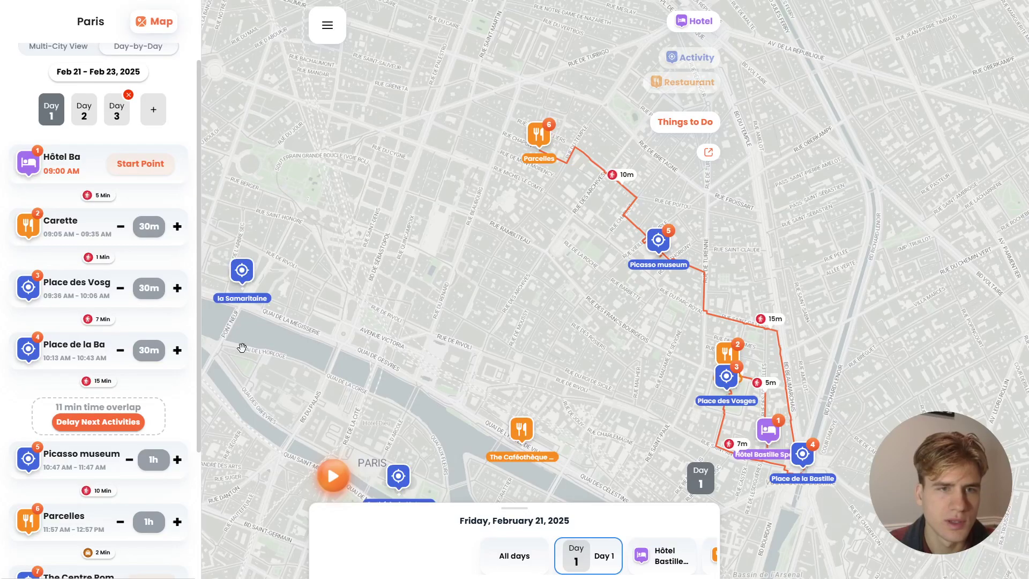
- Extend the Picasso museum visit to 1h 30m and delay the Day 1 activities wherever their times overlap
{"action": "scroll", "coordinate": [89, 444], "scroll_direction": "down", "scroll_amount": 5}
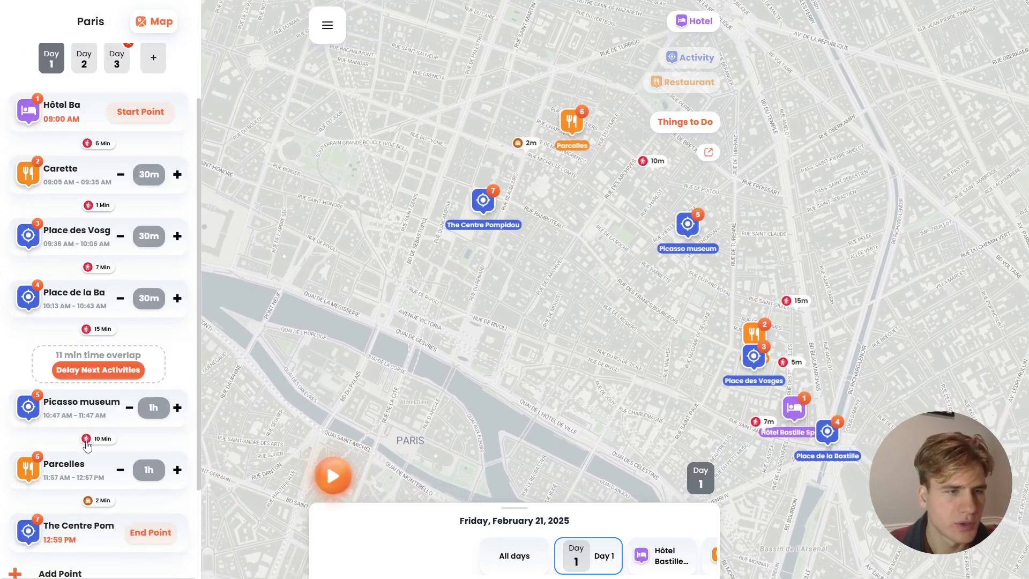
{"action": "left_click", "coordinate": [102, 251]}
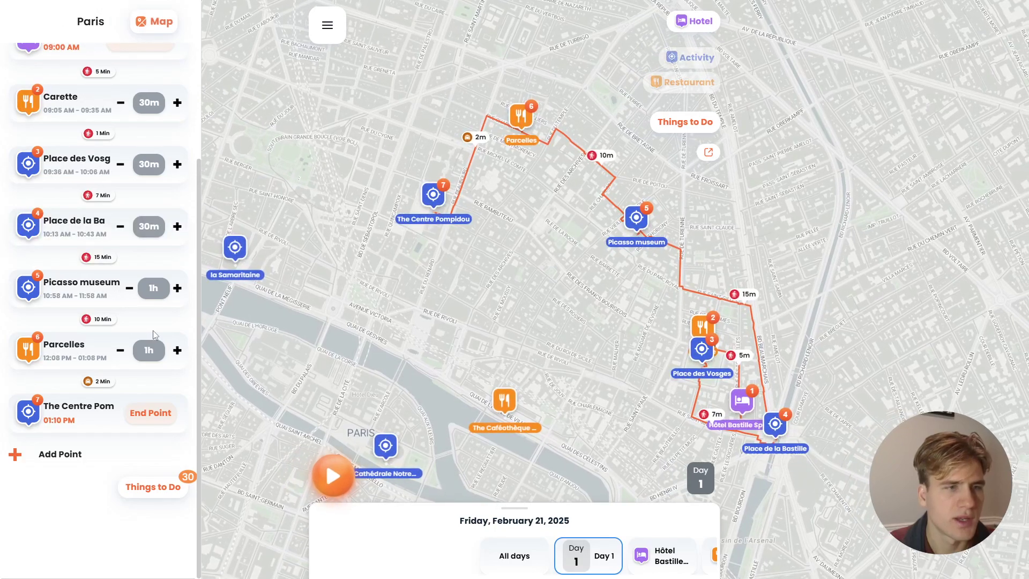
{"action": "left_click", "coordinate": [178, 291]}
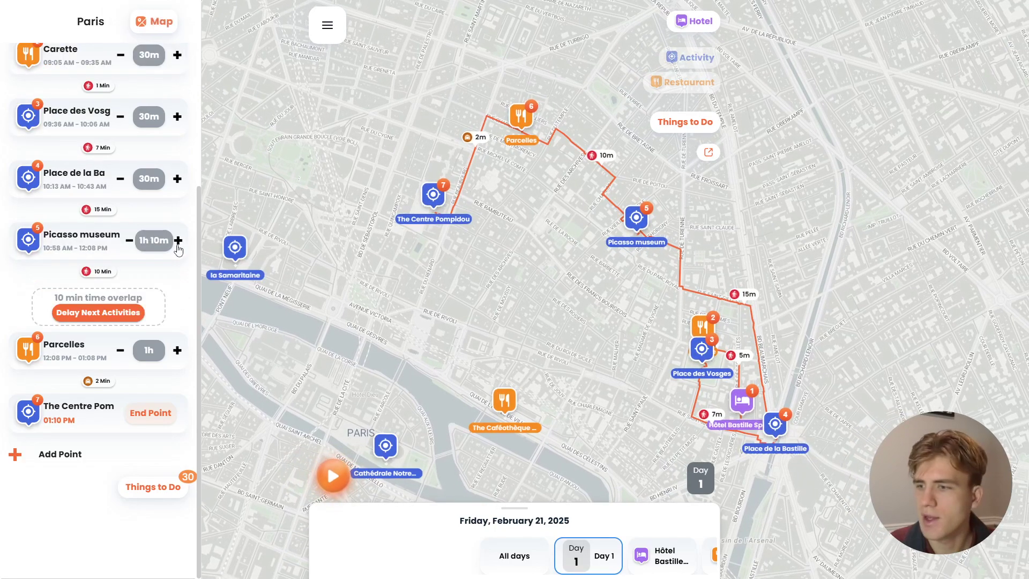
{"action": "left_click", "coordinate": [178, 240]}
{"action": "left_click", "coordinate": [180, 241]}
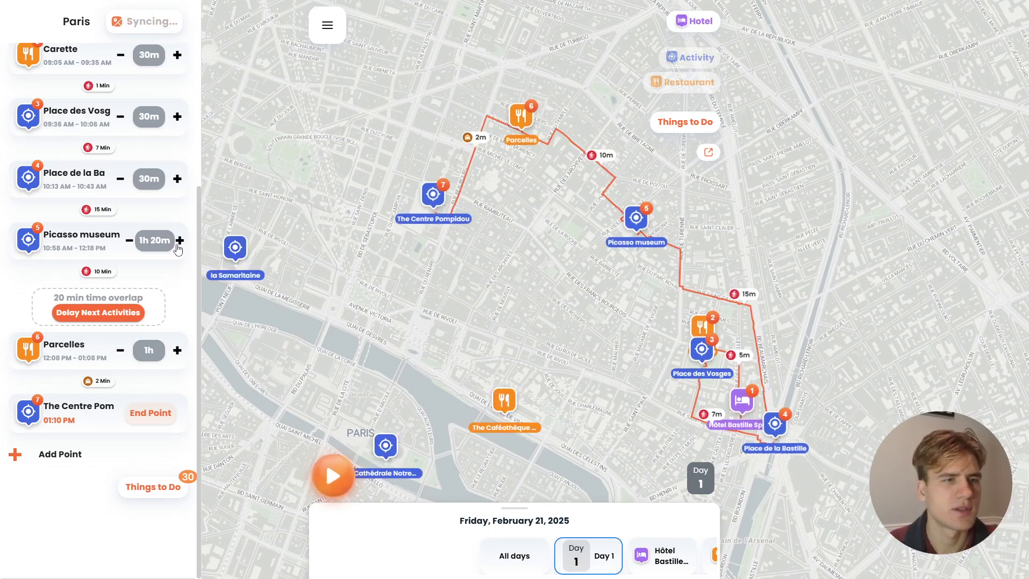
{"action": "left_click", "coordinate": [129, 240]}
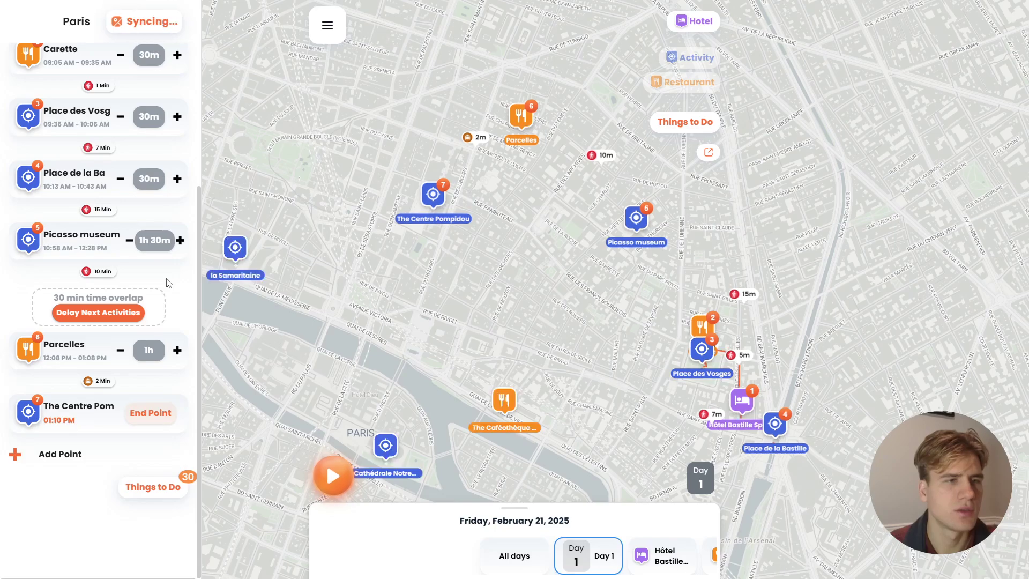
{"action": "left_click", "coordinate": [180, 241]}
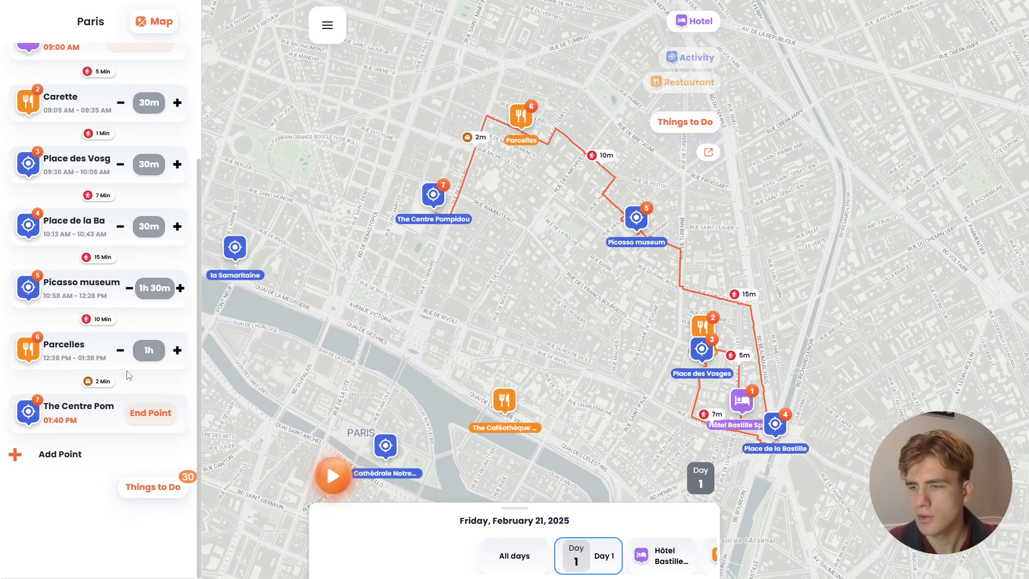
- Locate the Louvre Museum west of The Centre Pompidou on the map and add it to Day 1 of the trip
{"action": "left_click_drag", "start_coordinate": [349, 289], "coordinate": [941, 256]}
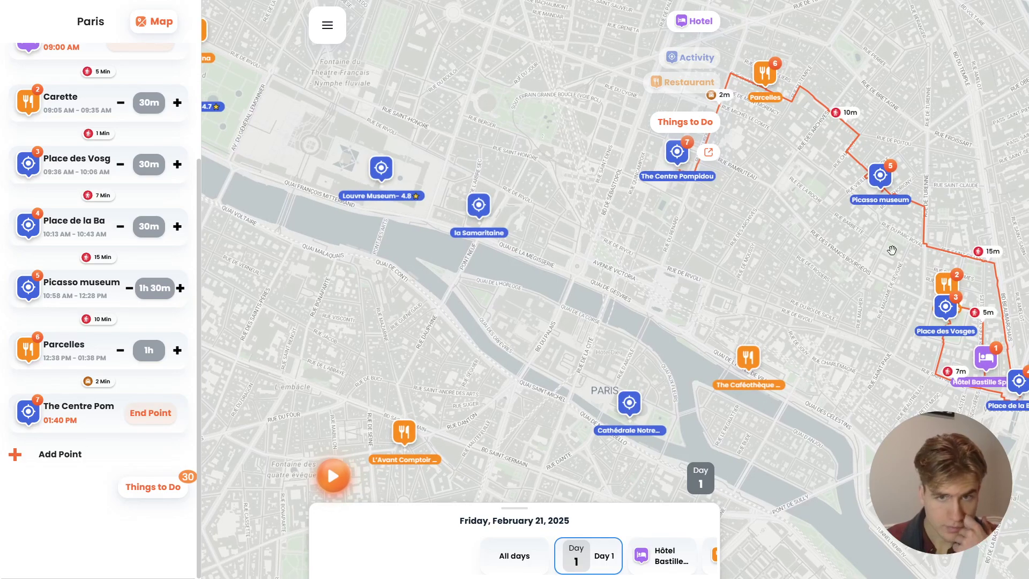
{"action": "scroll", "coordinate": [727, 248], "scroll_direction": "down", "scroll_amount": 5}
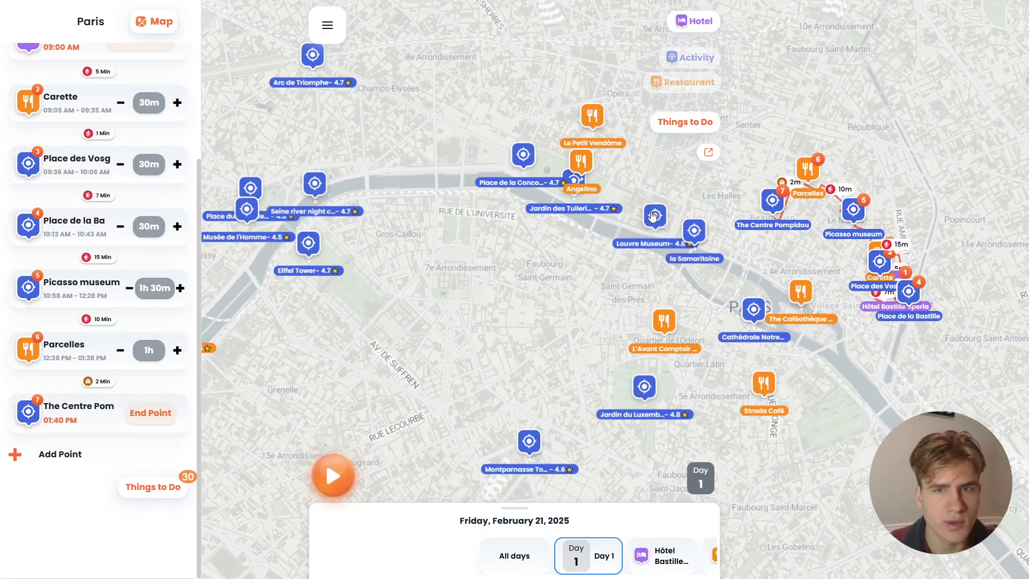
{"action": "scroll", "coordinate": [652, 215], "scroll_direction": "up", "scroll_amount": 5}
{"action": "left_click_drag", "start_coordinate": [653, 217], "coordinate": [564, 222]}
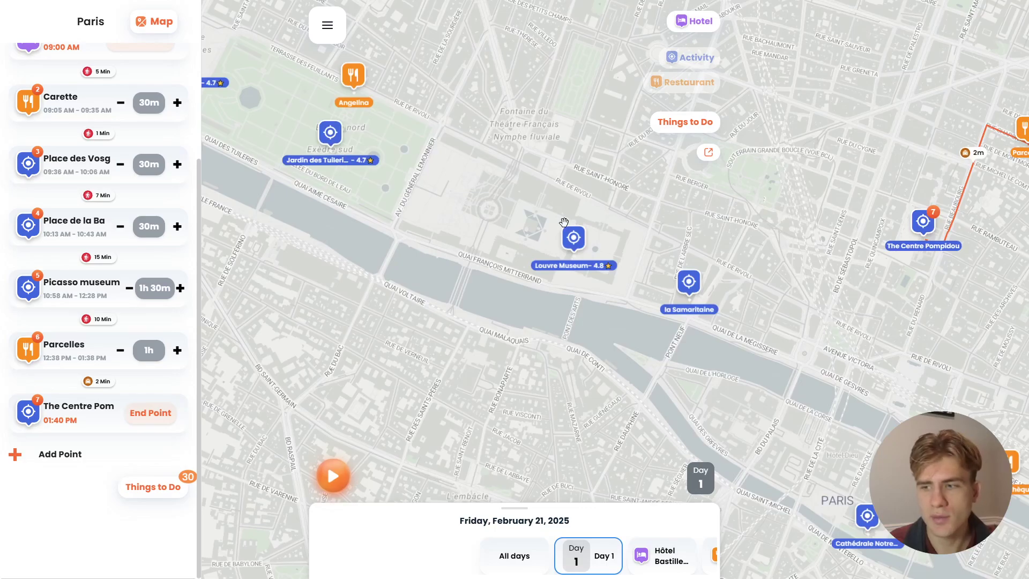
{"action": "left_click", "coordinate": [584, 244]}
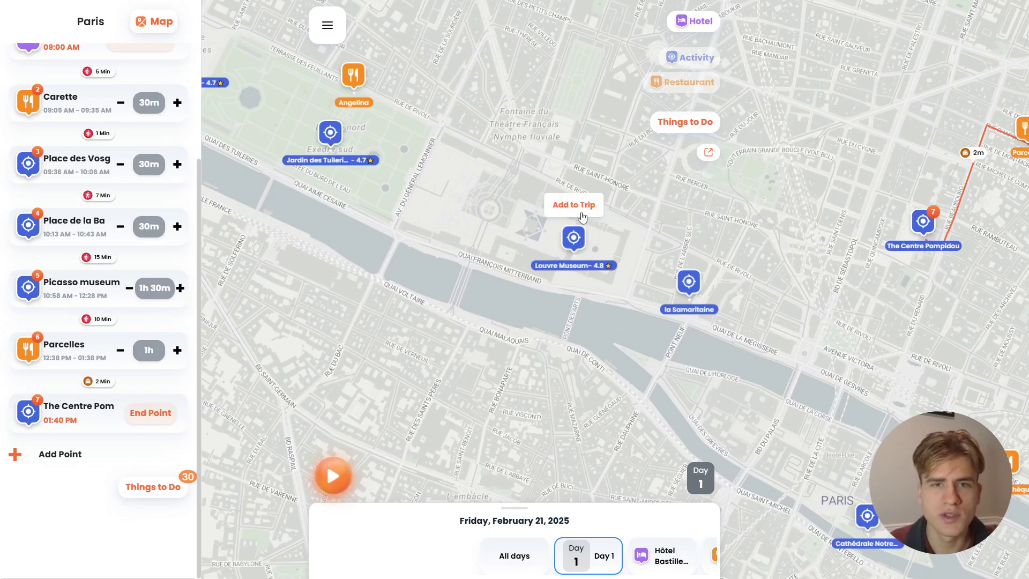
{"action": "left_click", "coordinate": [582, 217]}
{"action": "left_click", "coordinate": [476, 307]}
{"action": "left_click", "coordinate": [503, 336]}
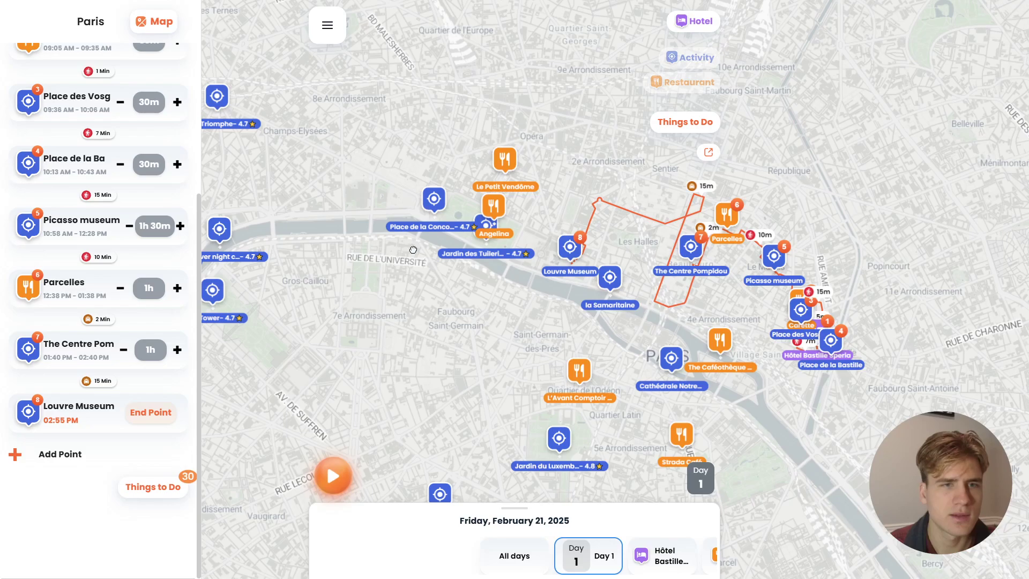
- Add the Seine river night cruise near the Eiffel Tower from the map to Day 1 of the trip
{"action": "left_click_drag", "start_coordinate": [413, 250], "coordinate": [549, 237]}
{"action": "left_click", "coordinate": [434, 211]}
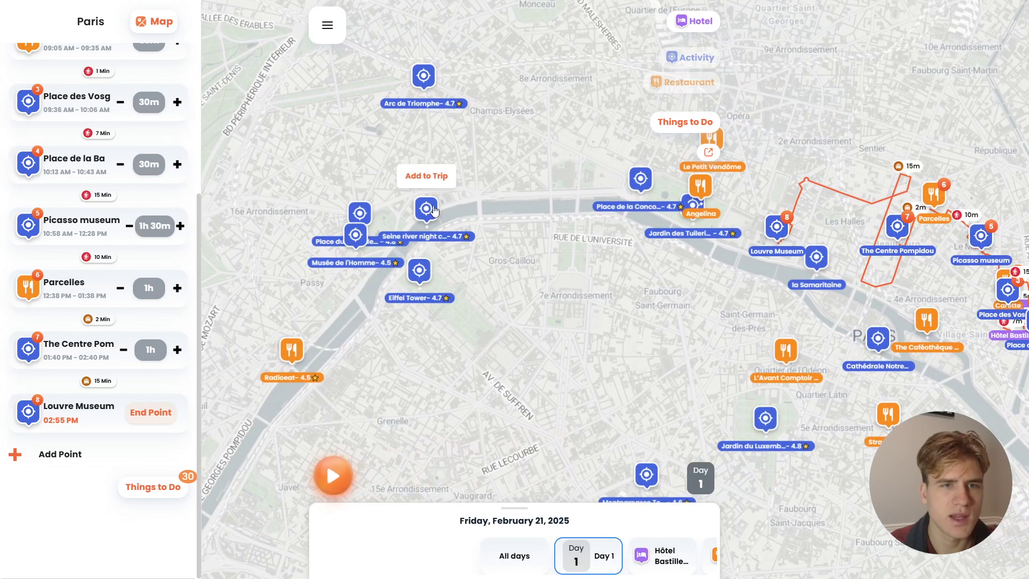
{"action": "left_click", "coordinate": [434, 178]}
{"action": "left_click", "coordinate": [475, 303]}
{"action": "left_click", "coordinate": [506, 325]}
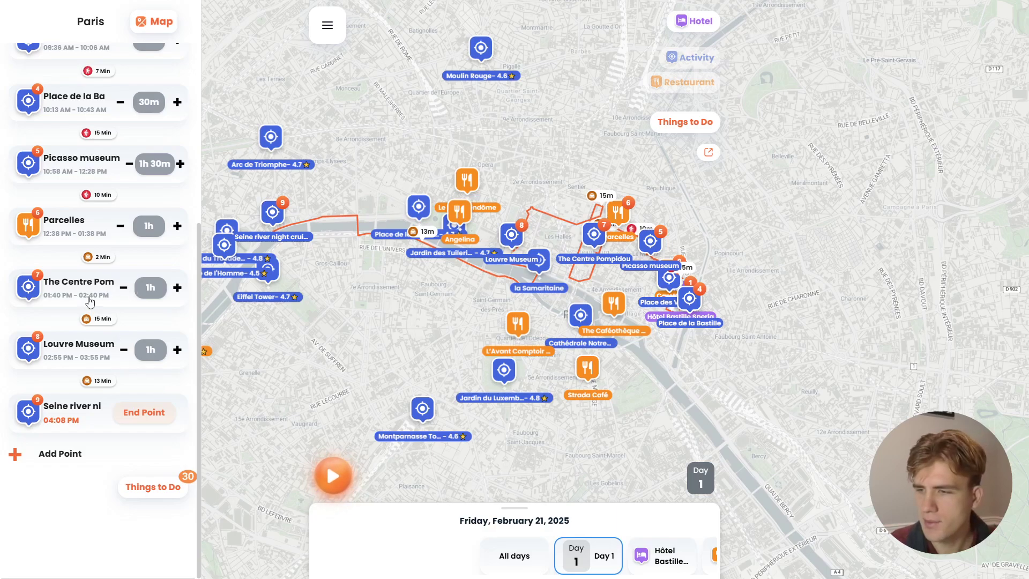
- Set the Louvre Museum visit in Day 1 to end at 05:25 PM
{"action": "left_click", "coordinate": [80, 343]}
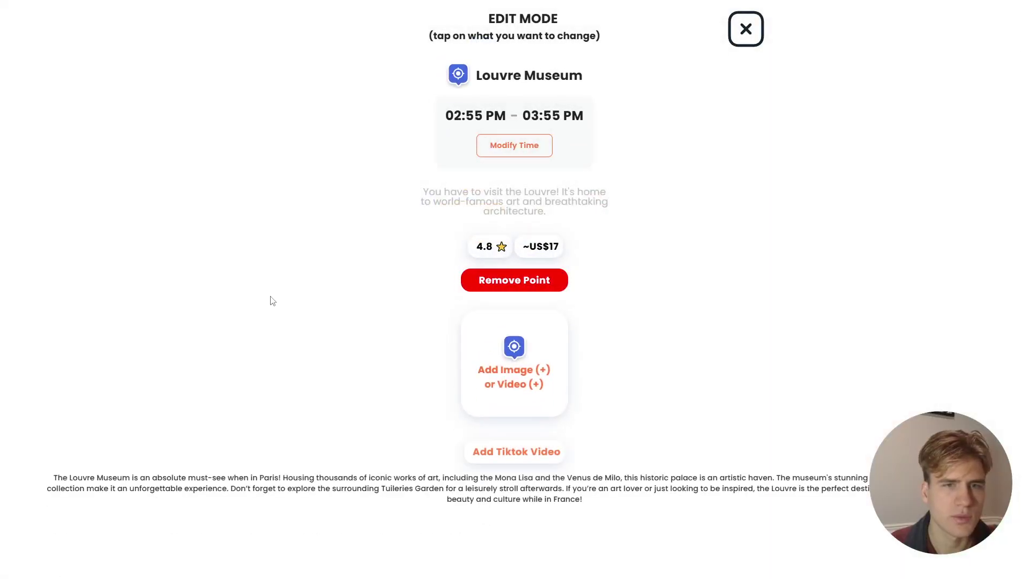
{"action": "left_click", "coordinate": [515, 145]}
{"action": "left_click", "coordinate": [500, 355]}
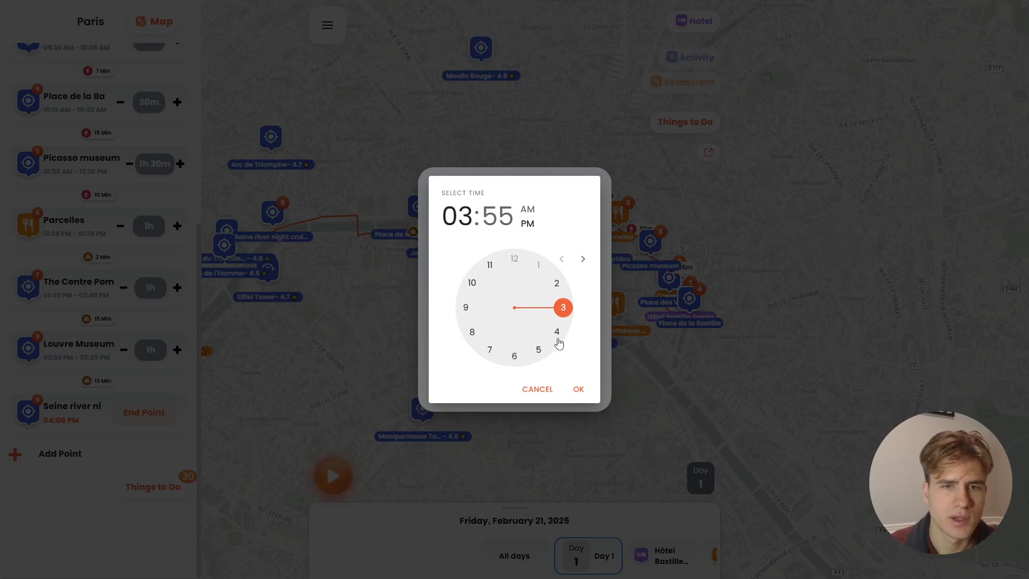
{"action": "left_click", "coordinate": [558, 334]}
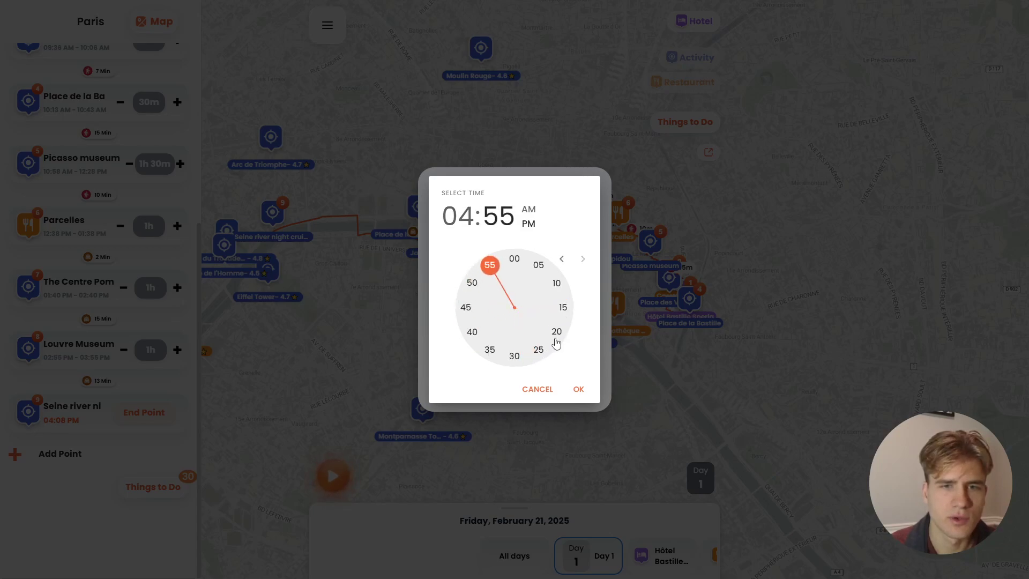
{"action": "left_click", "coordinate": [468, 219]}
{"action": "left_click", "coordinate": [539, 351]}
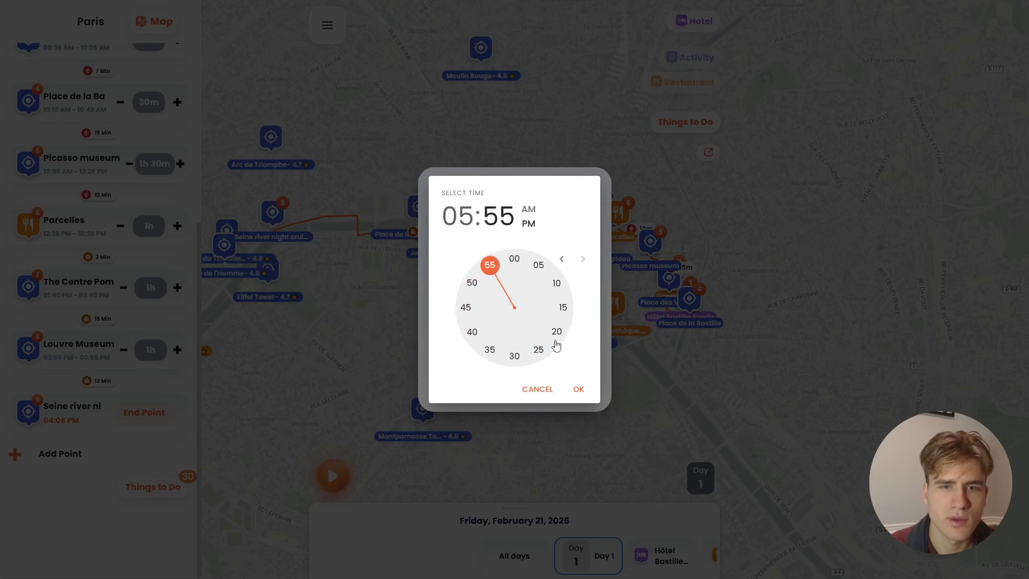
{"action": "left_click_drag", "start_coordinate": [556, 346], "coordinate": [546, 360]}
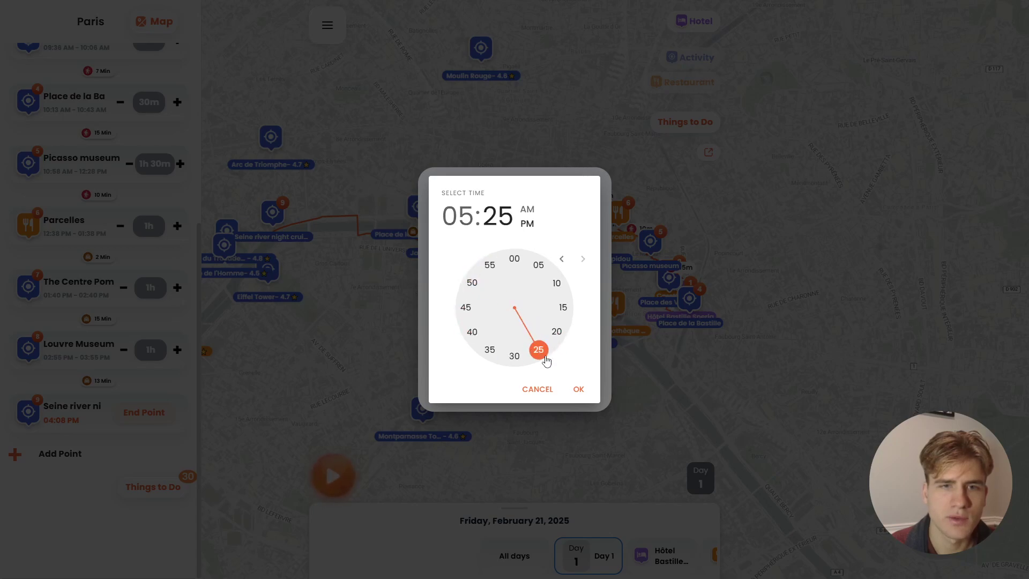
{"action": "left_click", "coordinate": [578, 389]}
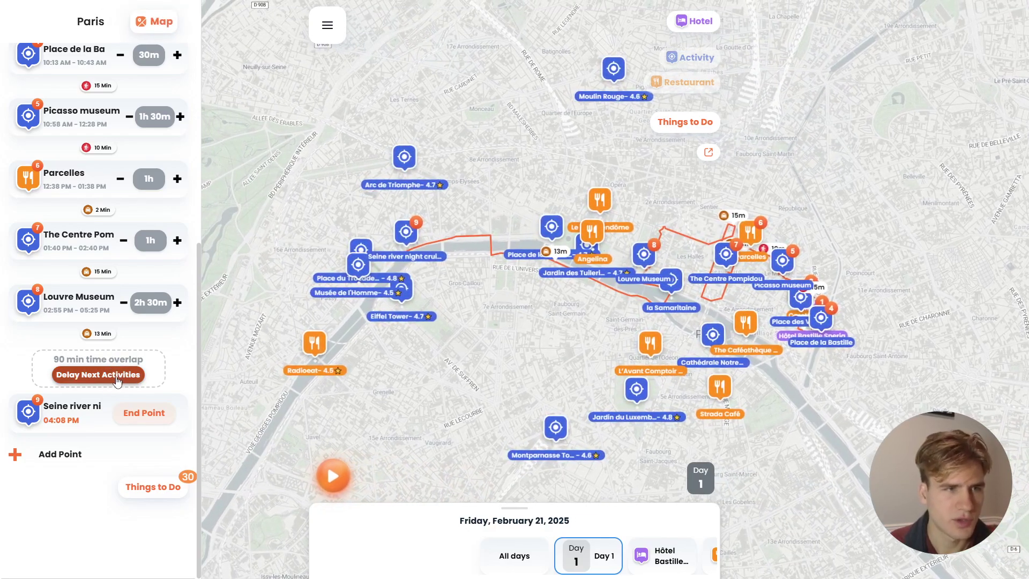
- Switch the Parcelles to The Centre Pompidou leg to walking with automatic travel time and delay the next activities wherever times overlap
{"action": "left_click", "coordinate": [99, 210]}
{"action": "left_click", "coordinate": [482, 242]}
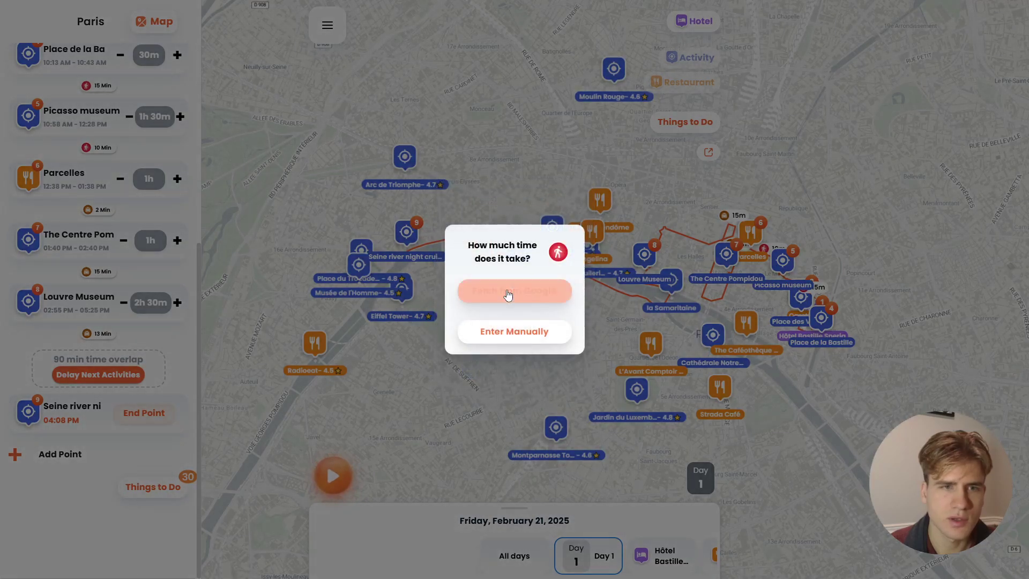
{"action": "left_click", "coordinate": [508, 294]}
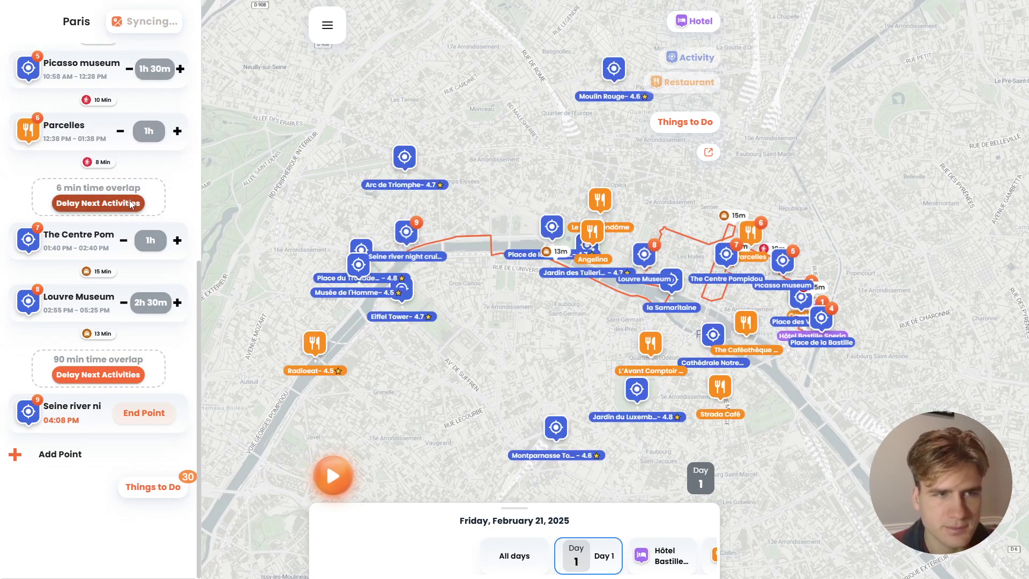
{"action": "left_click", "coordinate": [131, 204]}
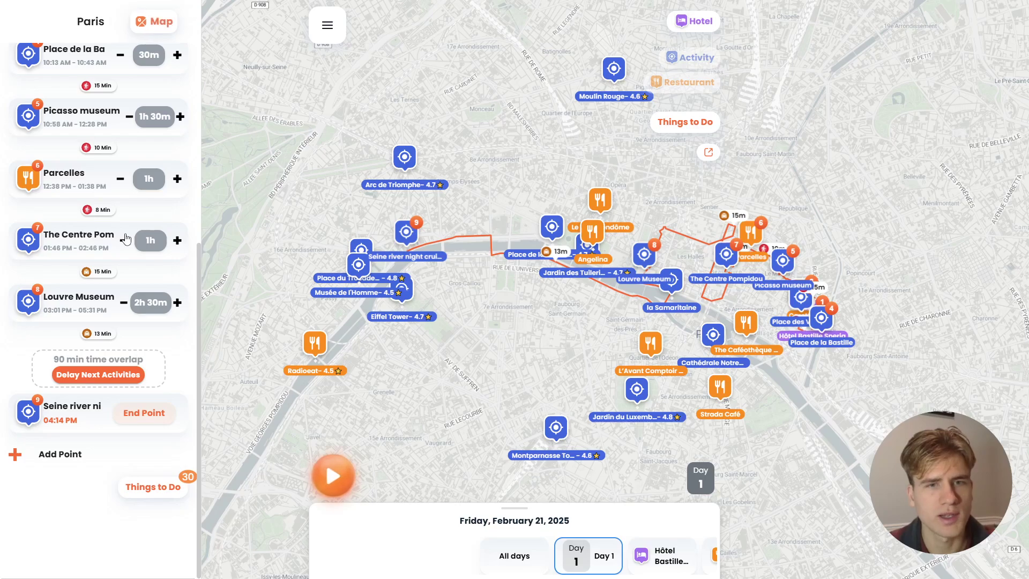
{"action": "left_click", "coordinate": [115, 373]}
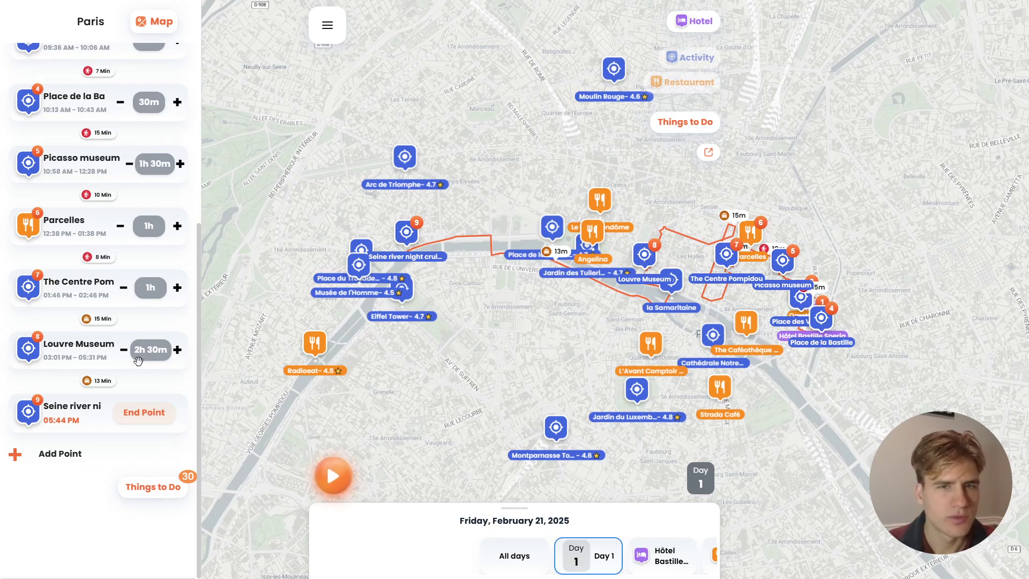
- Locate la Samaritaine near the Louvre Museum on the map and add it to Day 1 of the trip
{"action": "scroll", "coordinate": [378, 256], "scroll_direction": "up", "scroll_amount": 3}
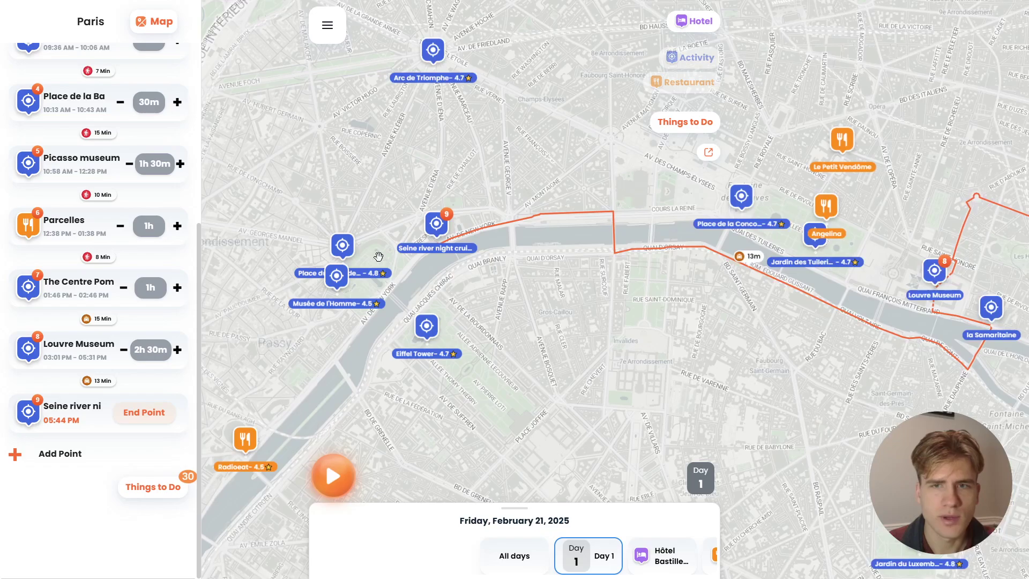
{"action": "scroll", "coordinate": [502, 262], "scroll_direction": "down", "scroll_amount": 3}
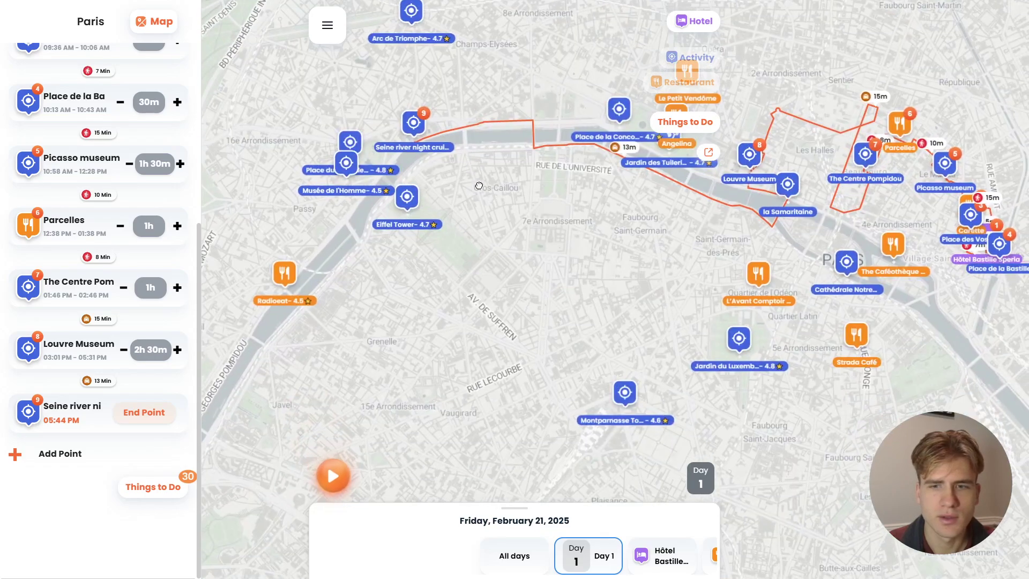
{"action": "left_click_drag", "start_coordinate": [502, 262], "coordinate": [478, 255]}
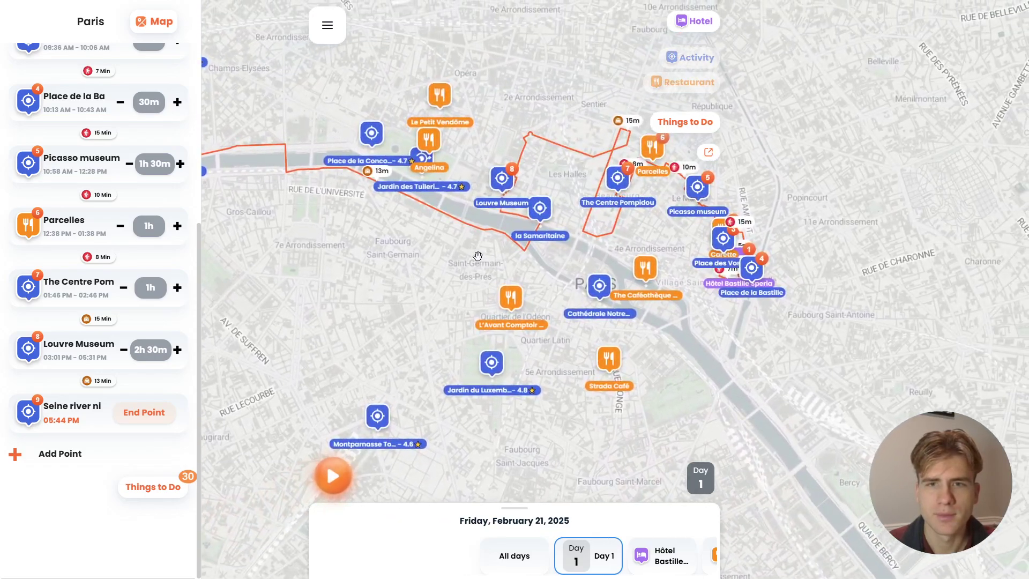
{"action": "scroll", "coordinate": [524, 261], "scroll_direction": "down", "scroll_amount": 3}
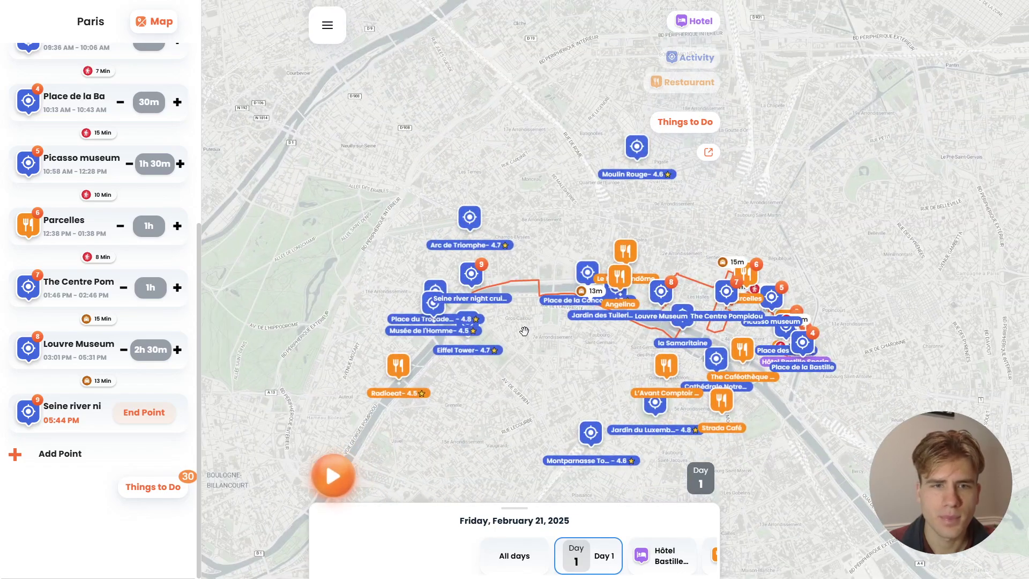
{"action": "scroll", "coordinate": [524, 331], "scroll_direction": "up", "scroll_amount": 3}
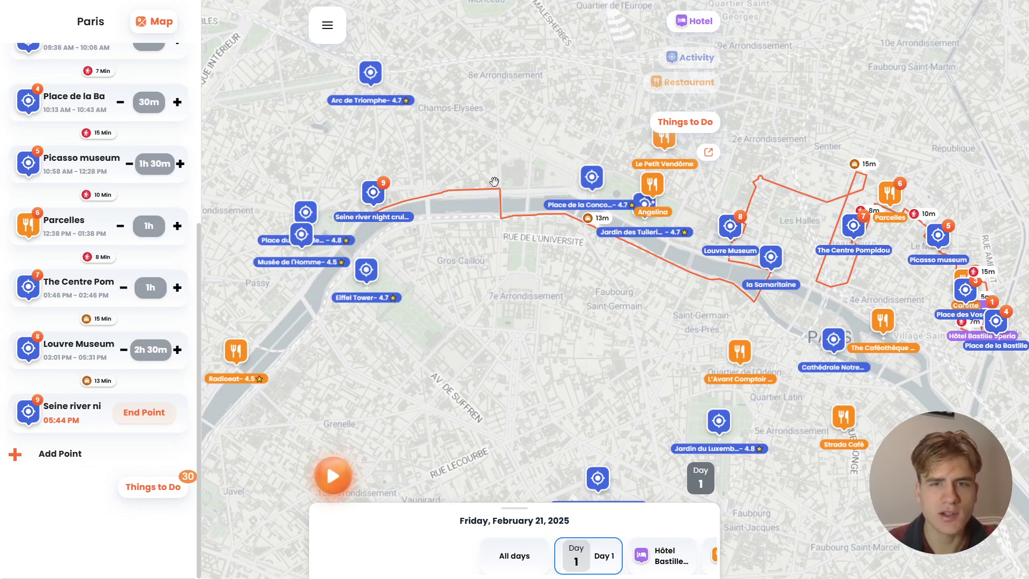
{"action": "left_click_drag", "start_coordinate": [537, 208], "coordinate": [483, 240]}
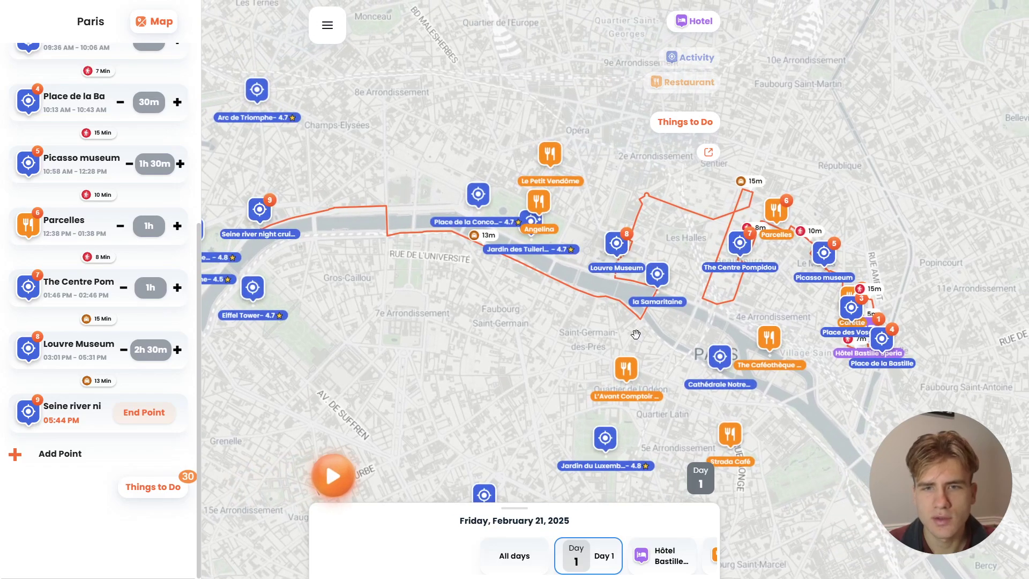
{"action": "scroll", "coordinate": [662, 282], "scroll_direction": "up", "scroll_amount": 2}
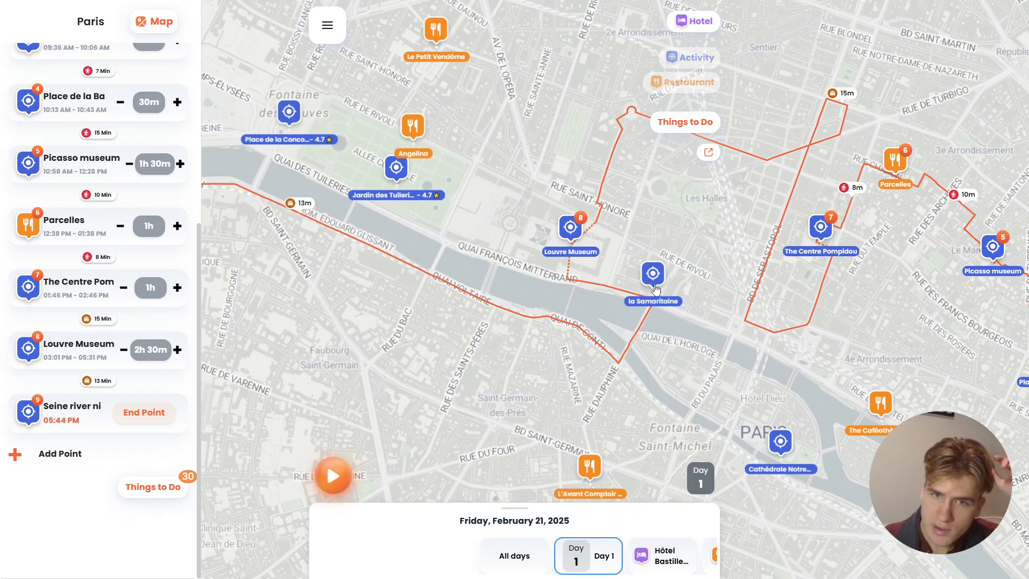
{"action": "scroll", "coordinate": [655, 306], "scroll_direction": "up", "scroll_amount": 1}
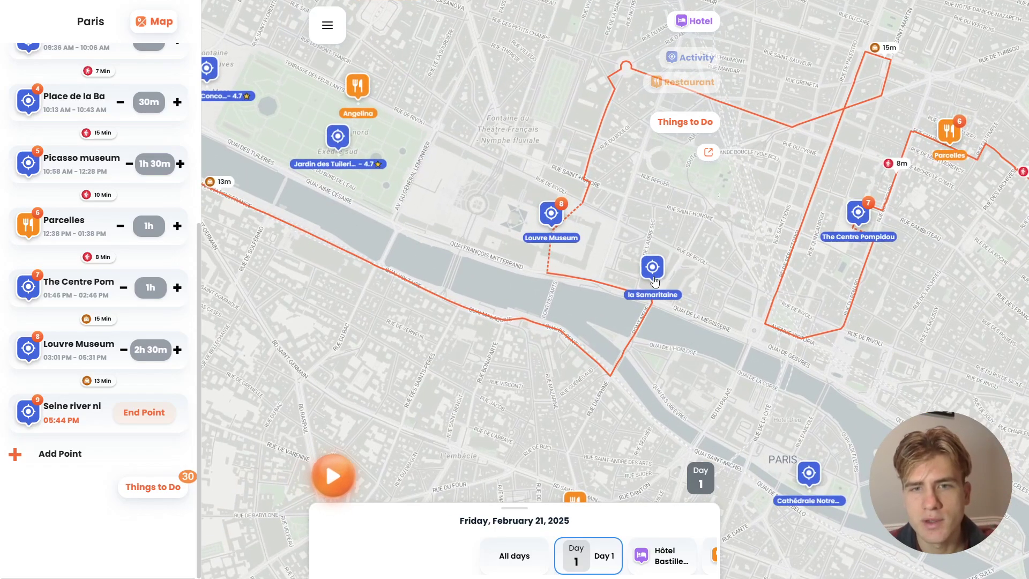
{"action": "left_click", "coordinate": [653, 279]}
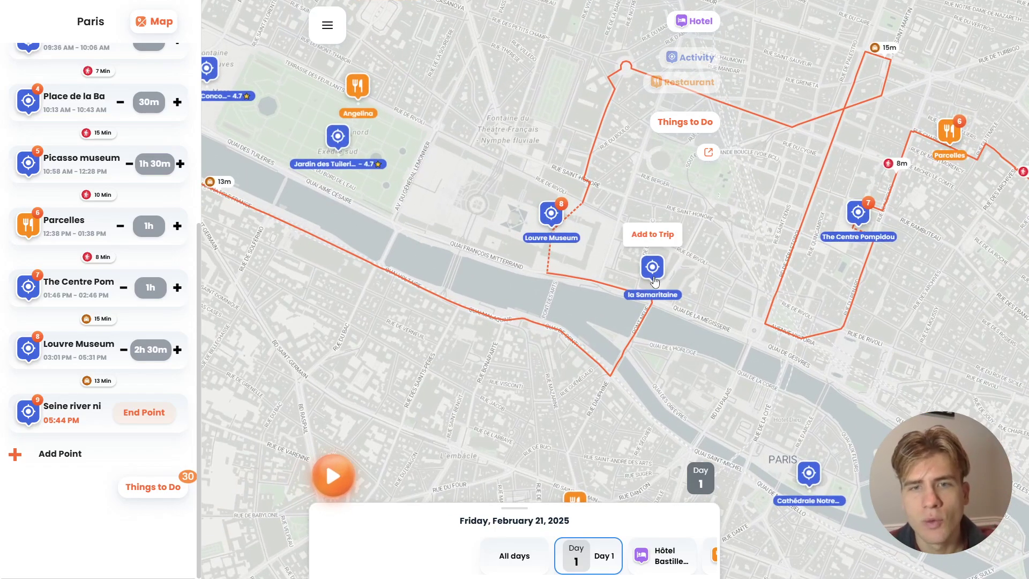
{"action": "left_click", "coordinate": [654, 236]}
{"action": "left_click", "coordinate": [478, 308]}
{"action": "left_click", "coordinate": [495, 332]}
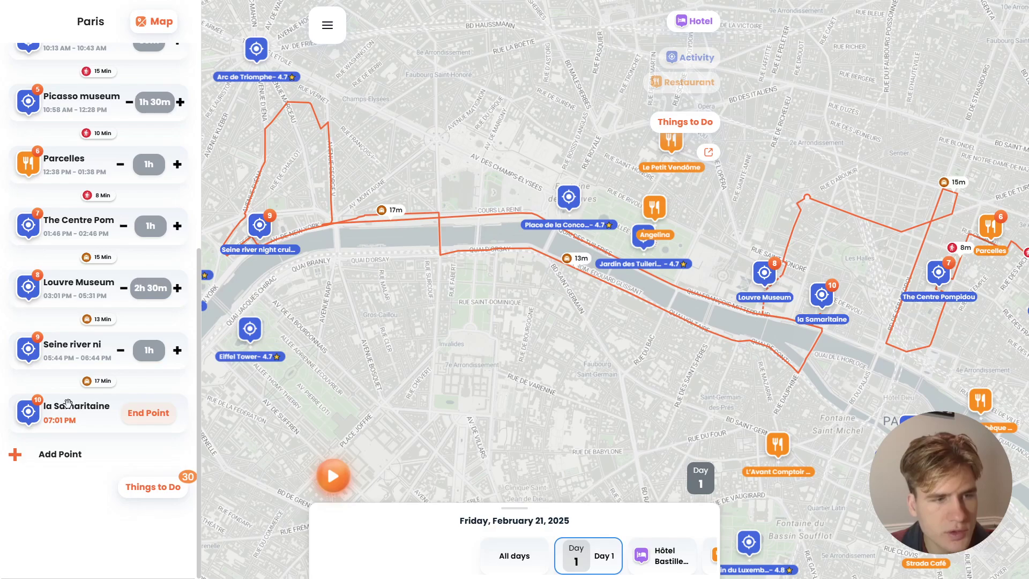
- Move la Samaritaine ahead of the Seine river night cruise in the Day 1 itinerary
{"action": "left_click_drag", "start_coordinate": [68, 409], "coordinate": [95, 338]}
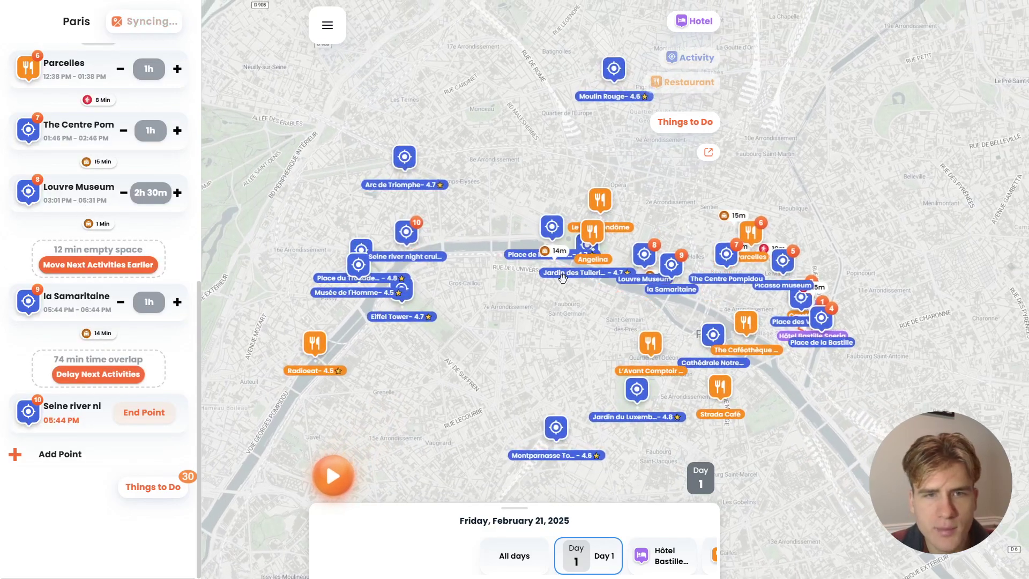
{"action": "scroll", "coordinate": [661, 276], "scroll_direction": "up", "scroll_amount": 3}
{"action": "scroll", "coordinate": [643, 277], "scroll_direction": "up", "scroll_amount": 5}
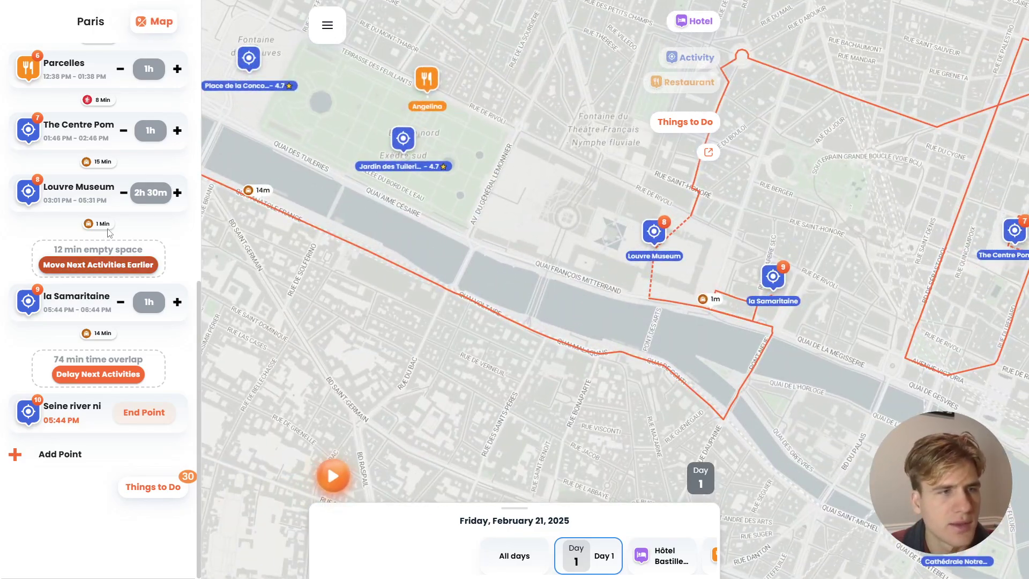
- Switch the Louvre Museum to la Samaritaine leg to walking and shift the following activities to close the gap and clear the overlap
{"action": "left_click", "coordinate": [100, 223]}
{"action": "left_click", "coordinate": [466, 245]}
{"action": "left_click", "coordinate": [508, 292]}
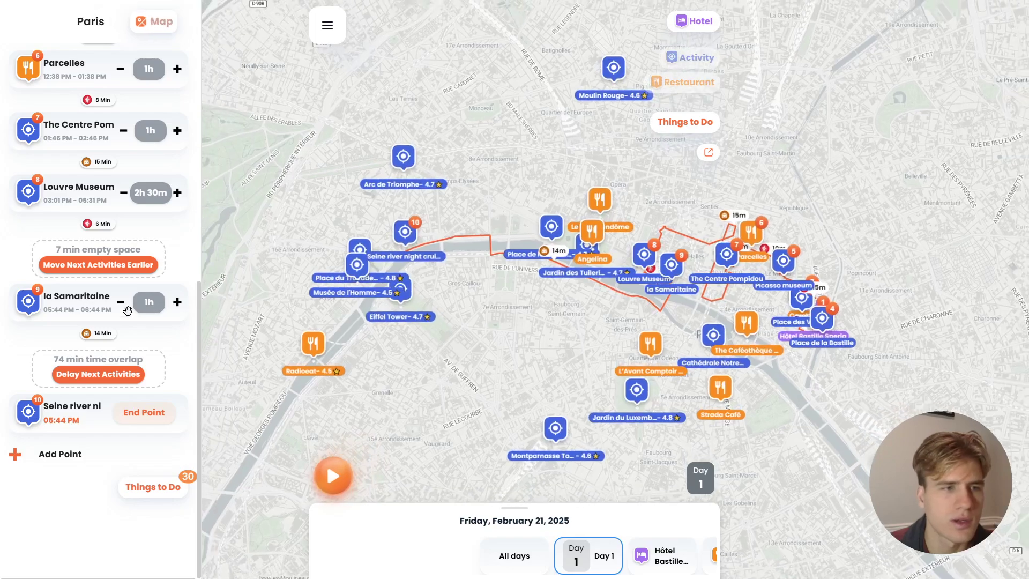
{"action": "left_click", "coordinate": [103, 264]}
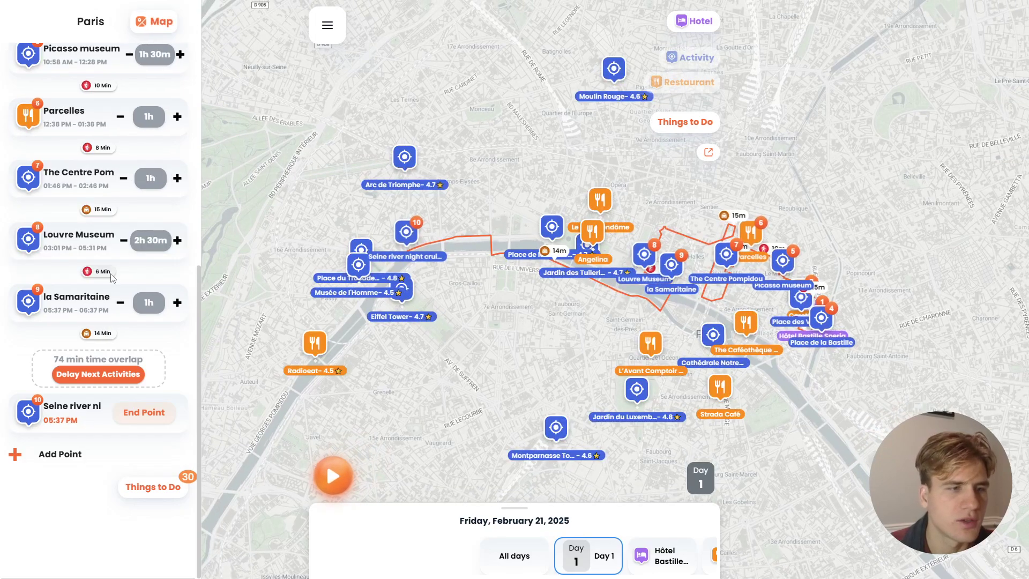
{"action": "left_click", "coordinate": [106, 378]}
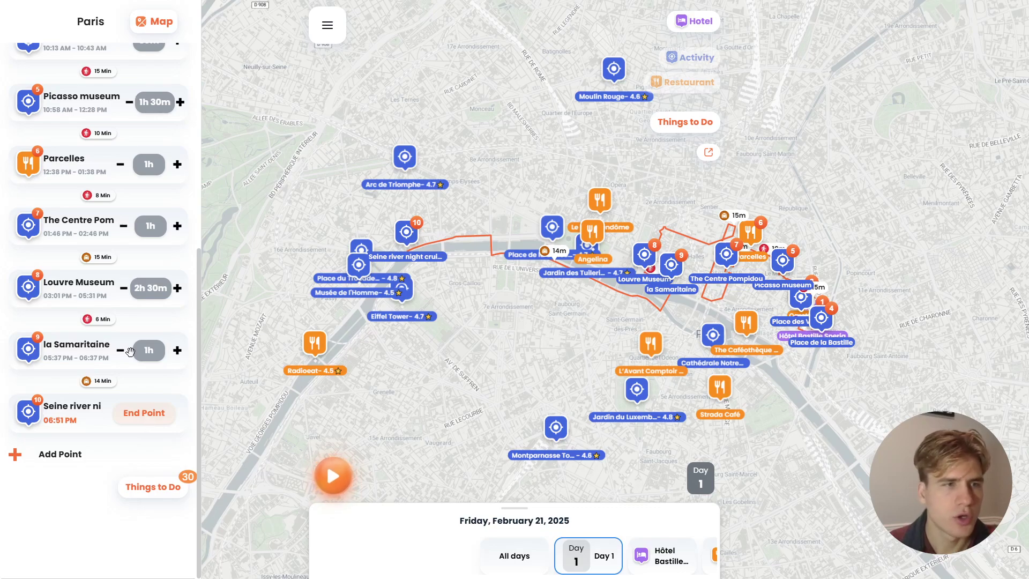
{"action": "left_click", "coordinate": [60, 455]}
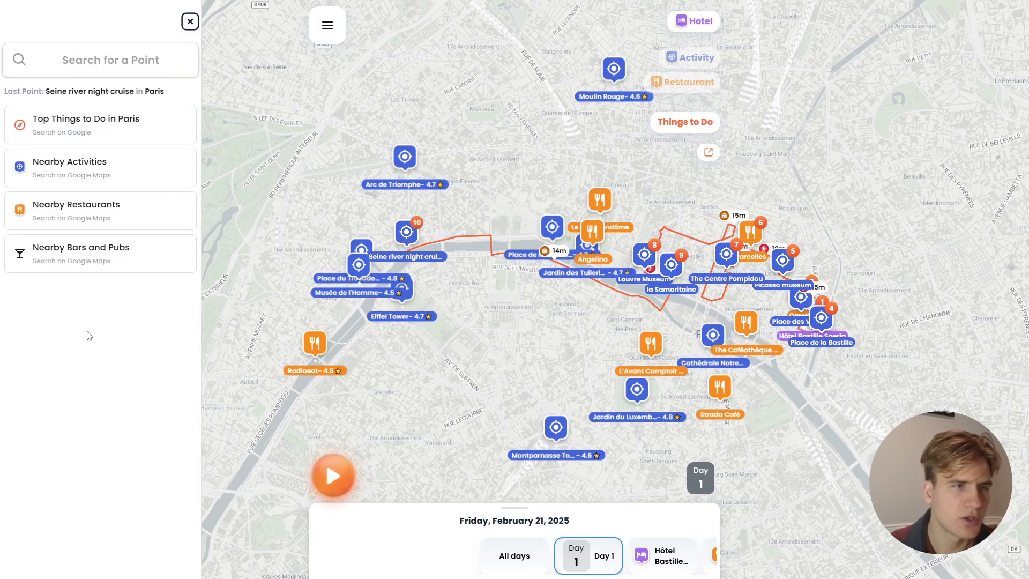
{"action": "type", "text": "hotel"}
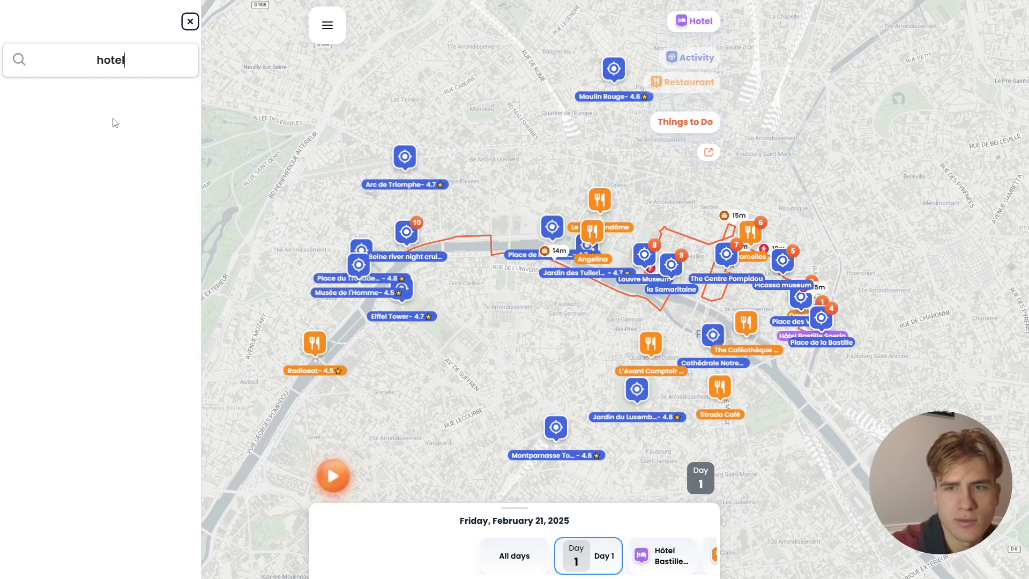
{"action": "type", "text": " bastille speria"}
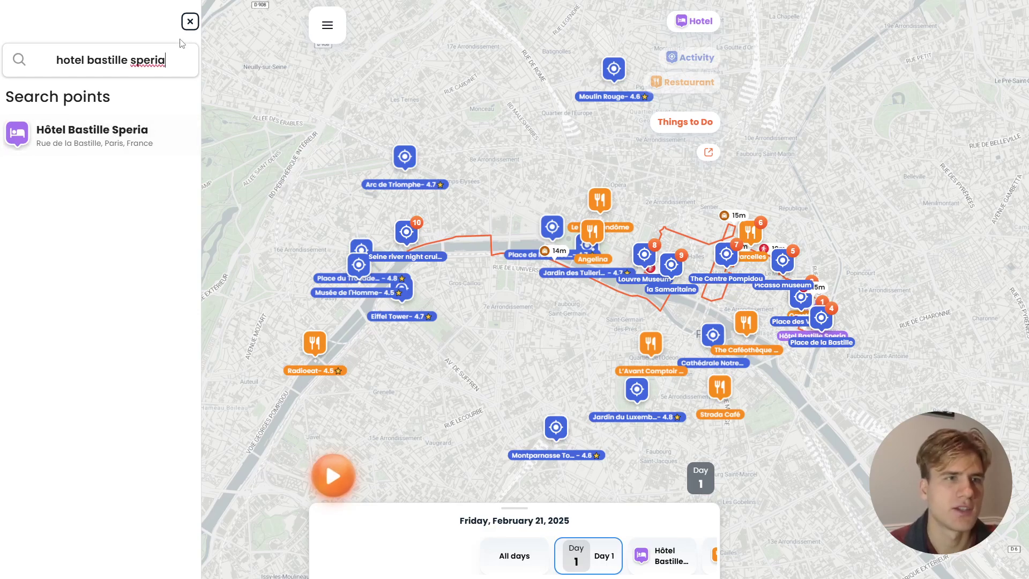
{"action": "left_click", "coordinate": [189, 22]}
- Add Hôtel Bastille Speria from the saved Things to Do as the final stop of Day 1
{"action": "scroll", "coordinate": [127, 478], "scroll_direction": "down", "scroll_amount": 6}
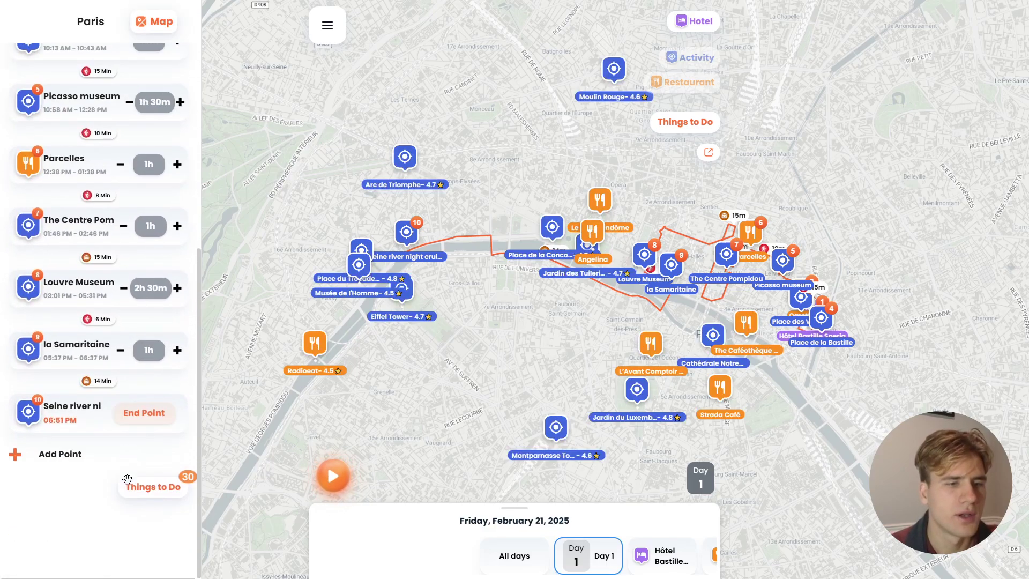
{"action": "left_click", "coordinate": [151, 497]}
{"action": "scroll", "coordinate": [144, 288], "scroll_direction": "down", "scroll_amount": 10}
{"action": "left_click", "coordinate": [161, 321]}
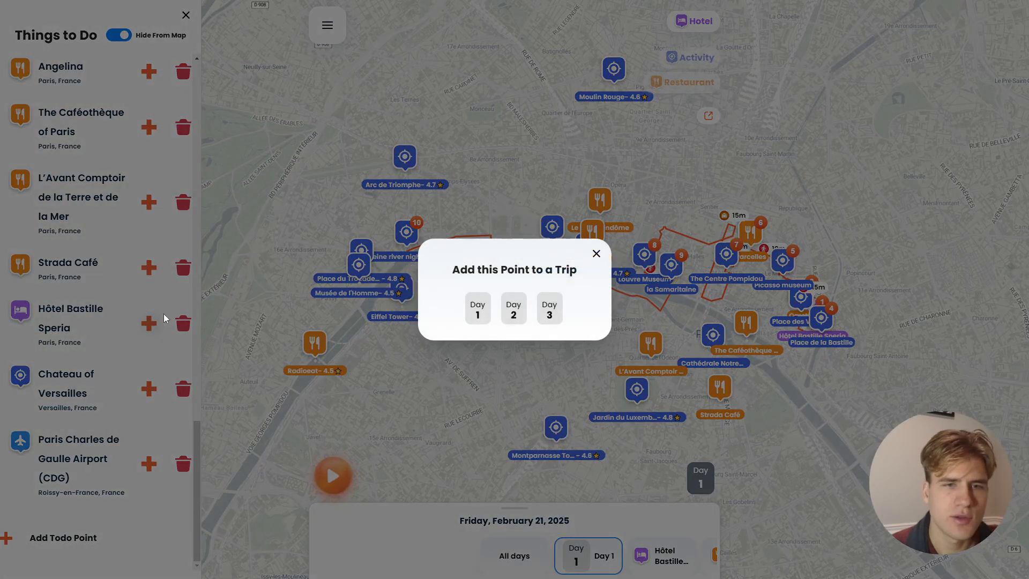
{"action": "left_click", "coordinate": [477, 308]}
{"action": "left_click", "coordinate": [497, 336]}
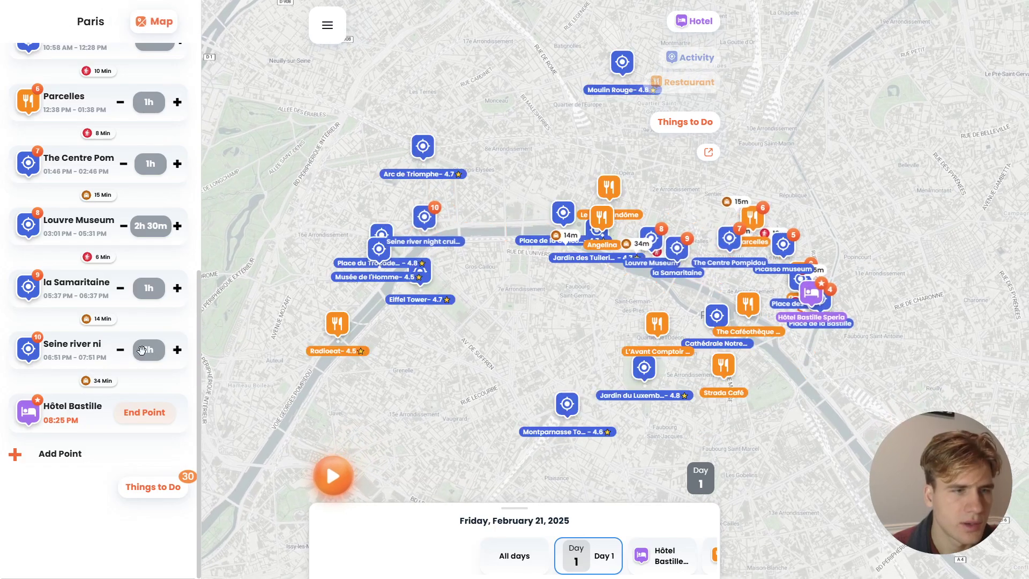
- Set the Seine river night cruise in Day 1 to end at 09:21 PM
{"action": "left_click", "coordinate": [89, 362]}
{"action": "left_click", "coordinate": [516, 146]}
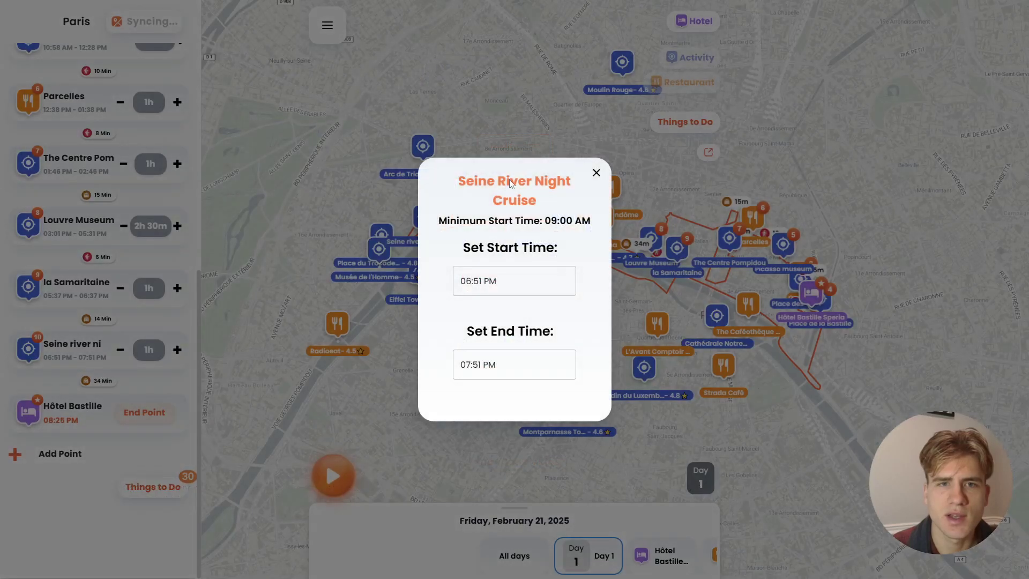
{"action": "left_click", "coordinate": [472, 361]}
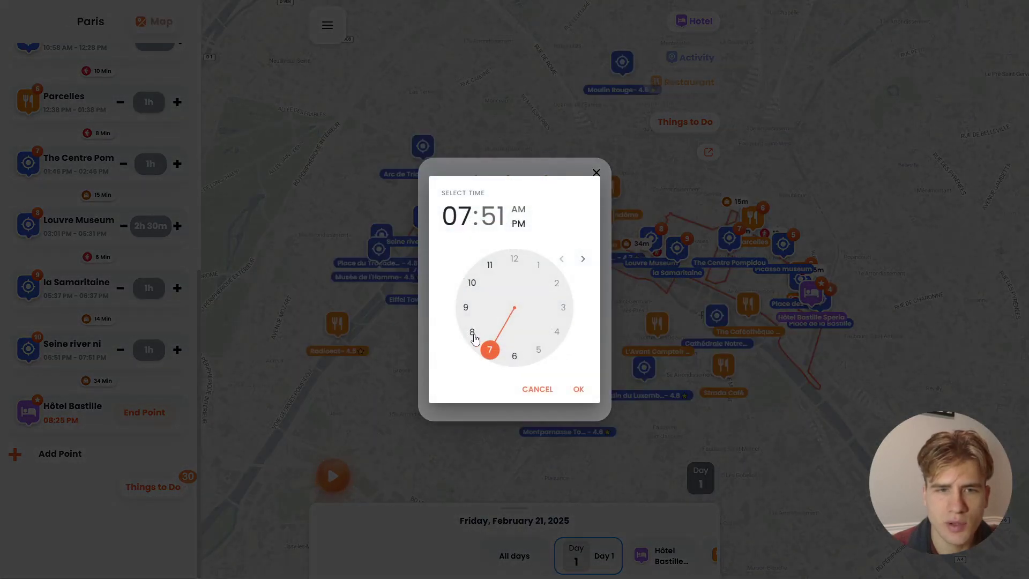
{"action": "left_click", "coordinate": [466, 307]}
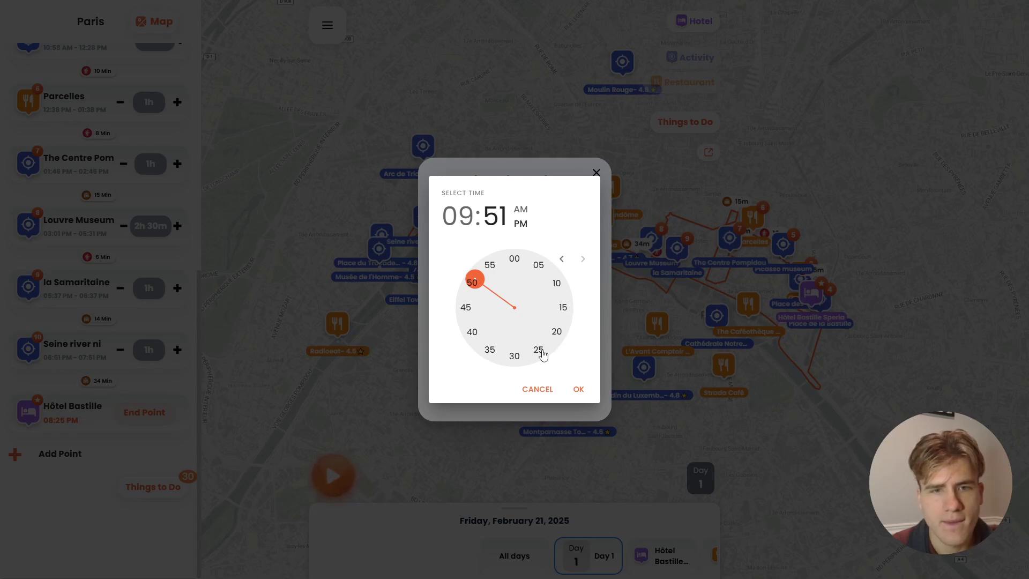
{"action": "left_click", "coordinate": [555, 337]}
{"action": "left_click", "coordinate": [577, 388]}
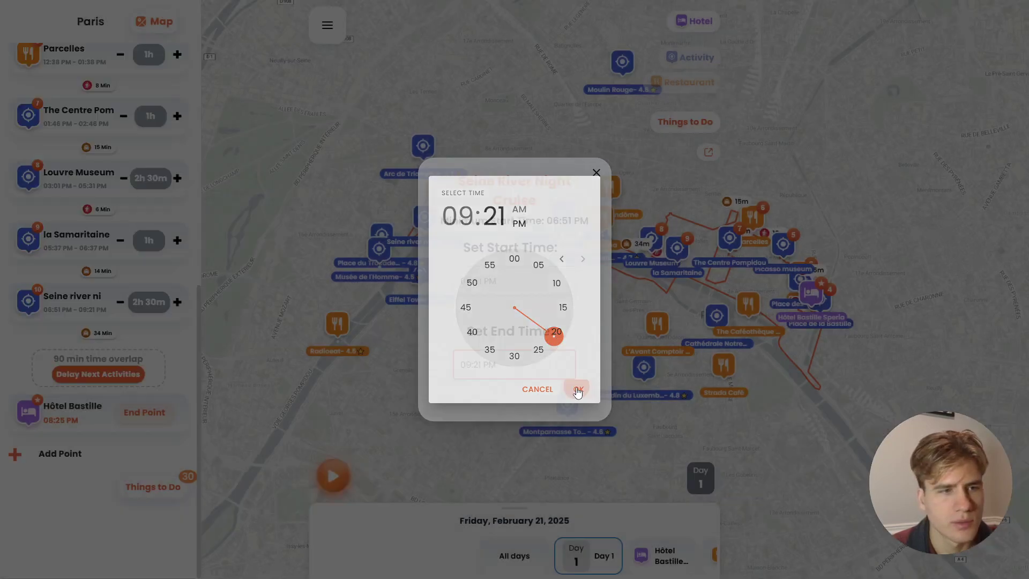
- Delay the activities that follow the Seine river night cruise in Day 1 to clear the time overlap
{"action": "left_click", "coordinate": [140, 378]}
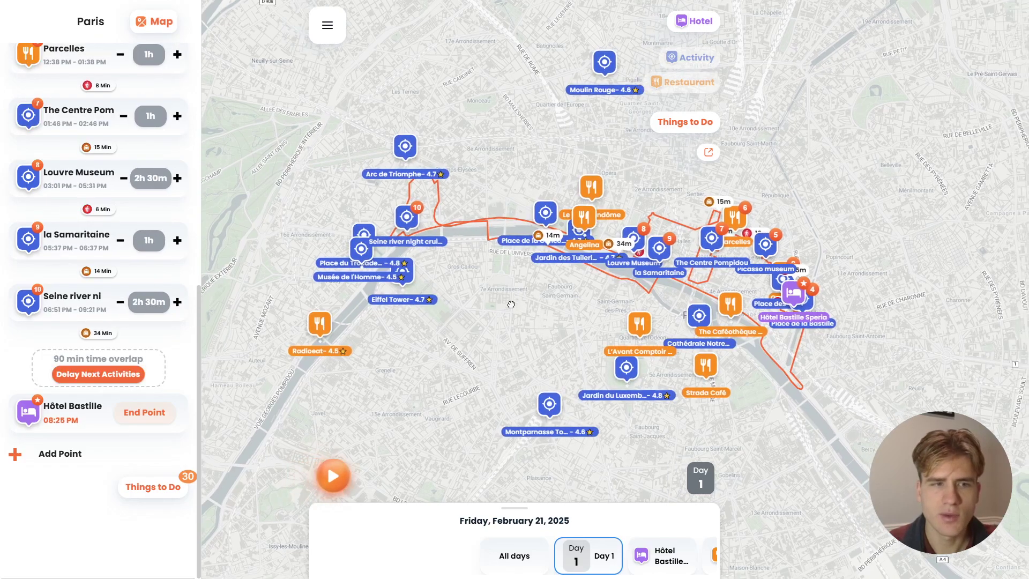
{"action": "left_click", "coordinate": [131, 379]}
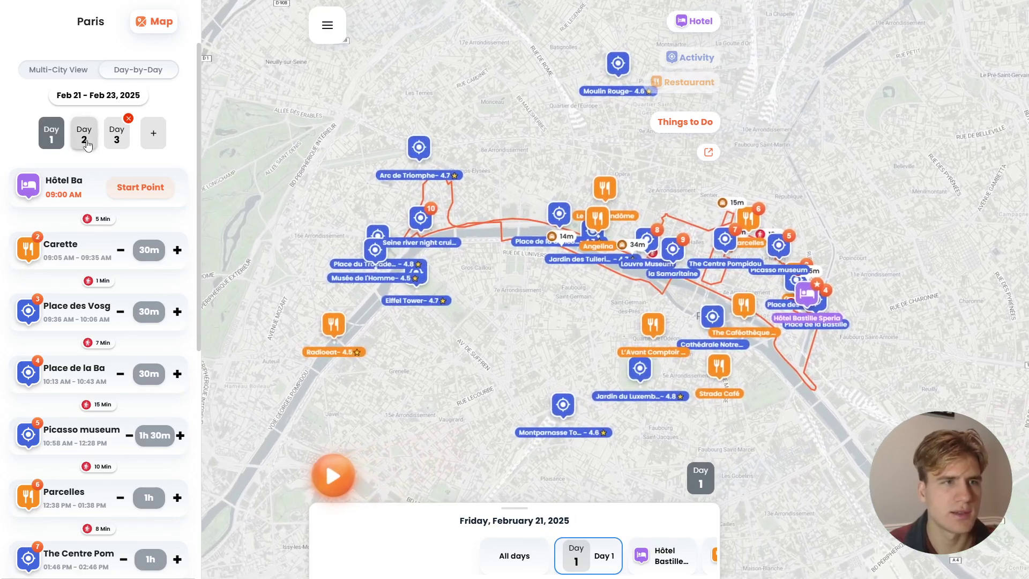
- Examine the saved places still available on the map for Day 2 and Day 3, and return to Day 1
{"action": "left_click", "coordinate": [92, 140]}
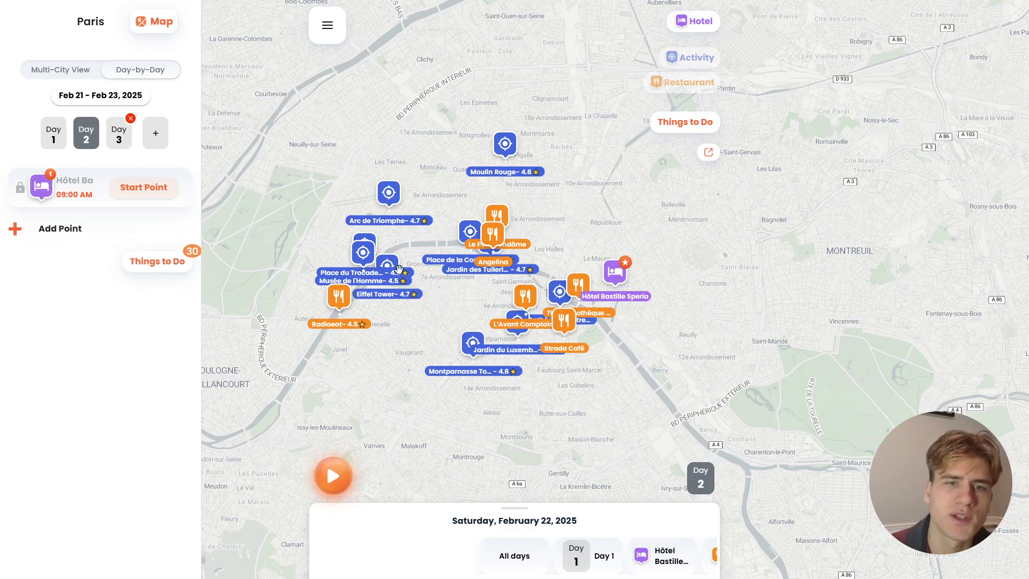
{"action": "scroll", "coordinate": [511, 248], "scroll_direction": "up", "scroll_amount": 5}
{"action": "scroll", "coordinate": [509, 247], "scroll_direction": "down", "scroll_amount": 5}
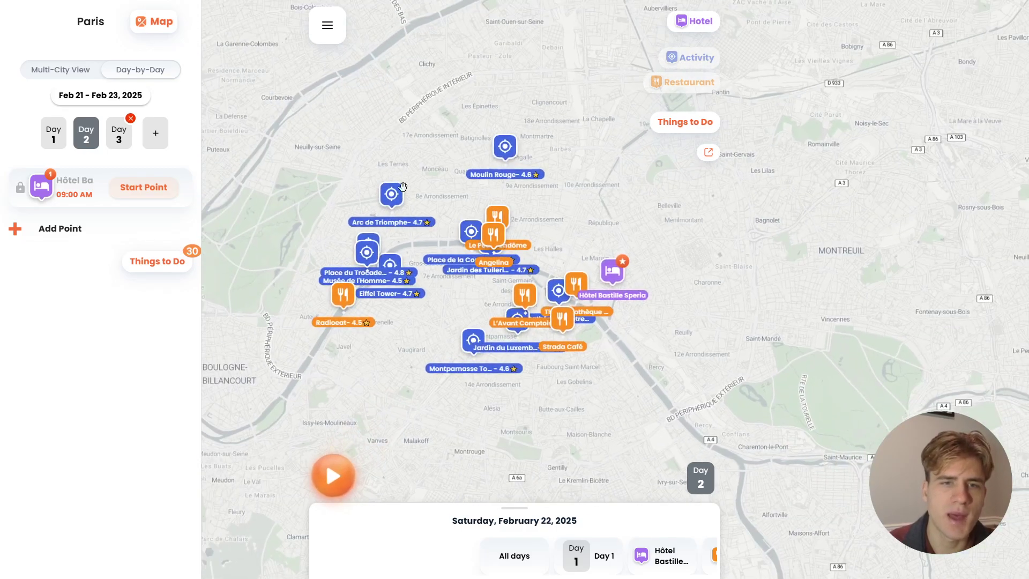
{"action": "scroll", "coordinate": [505, 263], "scroll_direction": "up", "scroll_amount": 3}
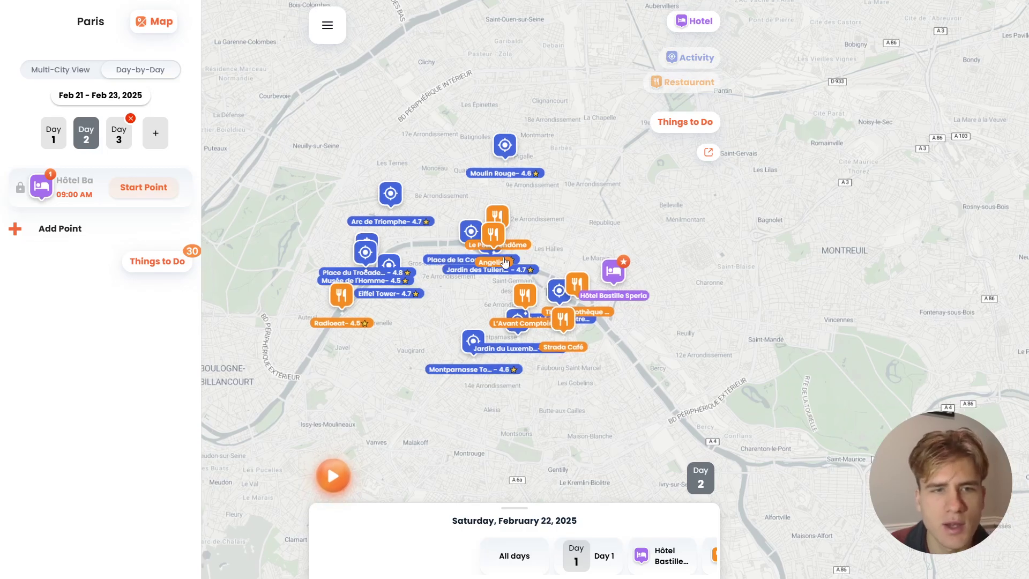
{"action": "scroll", "coordinate": [504, 262], "scroll_direction": "down", "scroll_amount": 6}
{"action": "scroll", "coordinate": [505, 262], "scroll_direction": "up", "scroll_amount": 3}
{"action": "scroll", "coordinate": [505, 262], "scroll_direction": "up", "scroll_amount": 5}
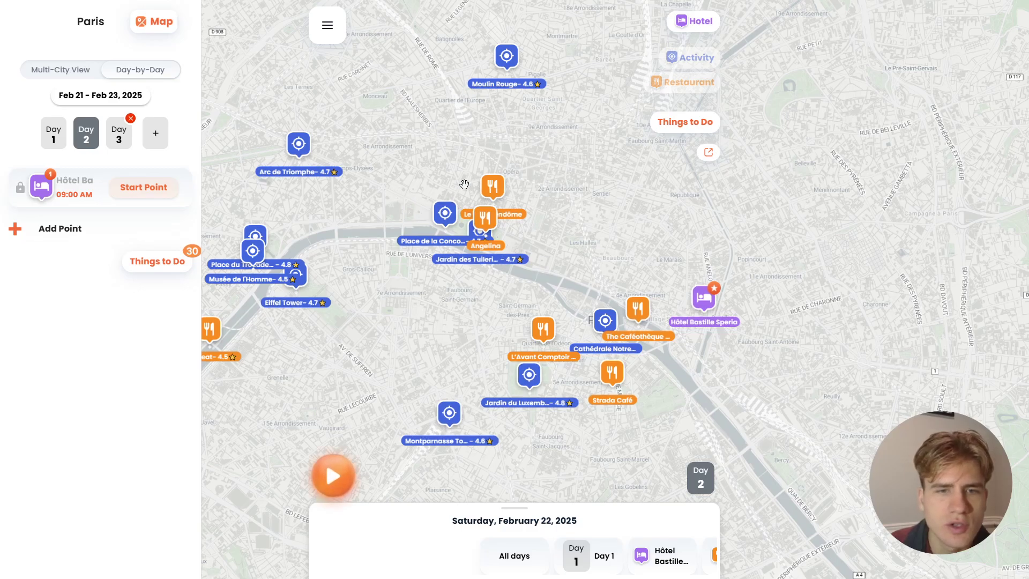
{"action": "left_click_drag", "start_coordinate": [464, 184], "coordinate": [561, 177]}
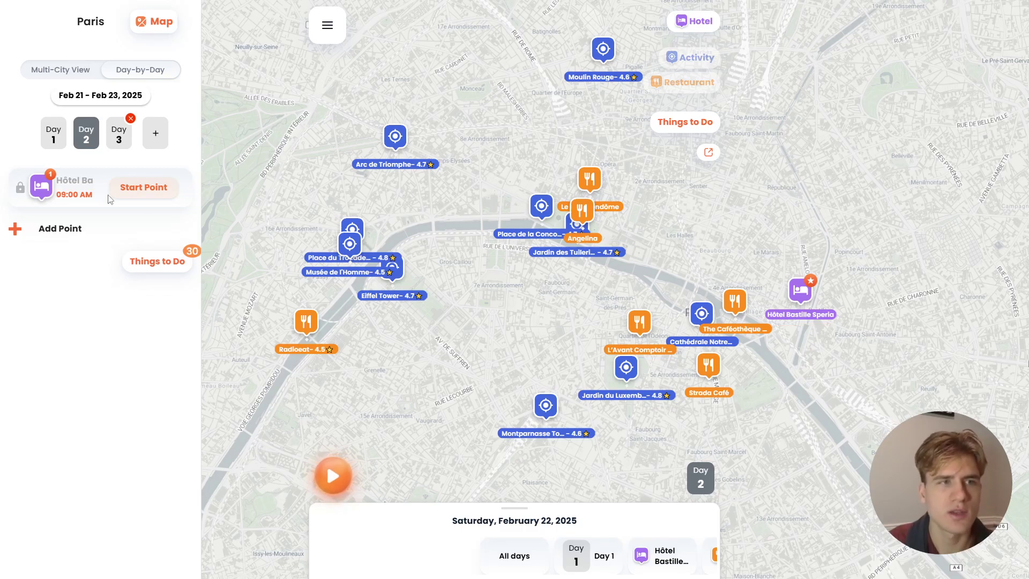
{"action": "left_click", "coordinate": [118, 133]}
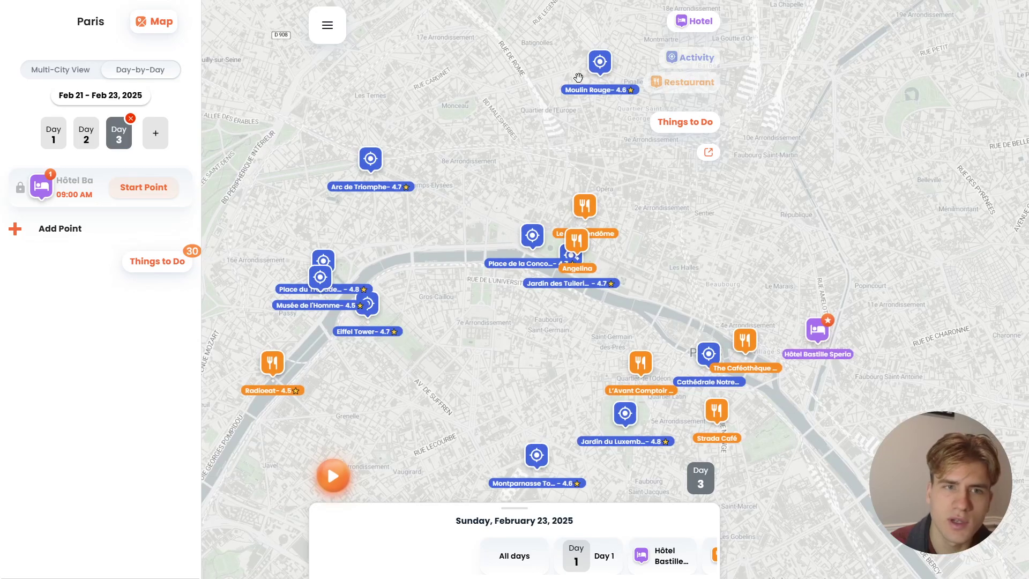
{"action": "left_click", "coordinate": [53, 134]}
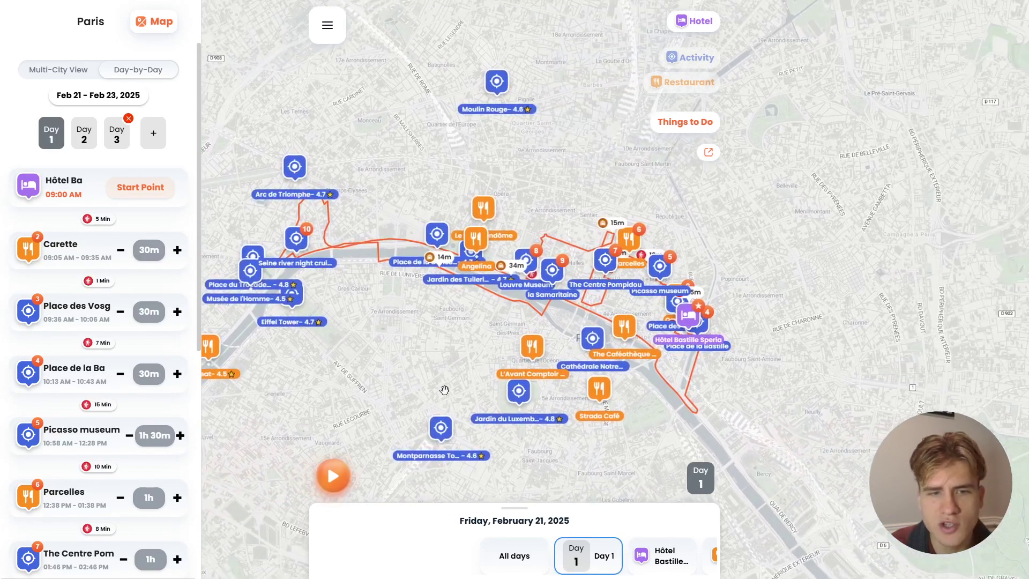
- Play the animated route preview of Day 1 and stop it during the early walking legs
{"action": "left_click", "coordinate": [333, 478]}
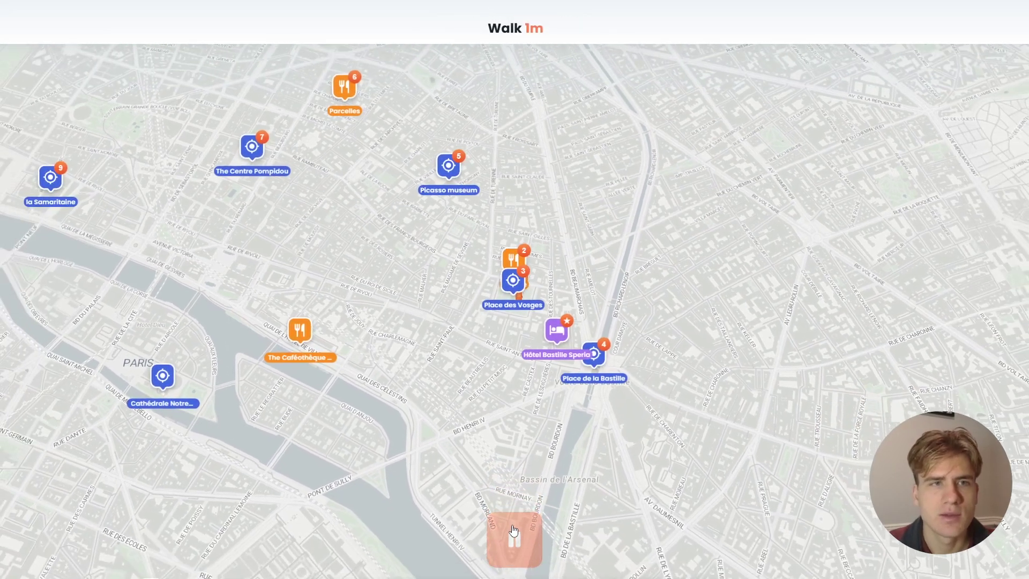
{"action": "left_click", "coordinate": [512, 531]}
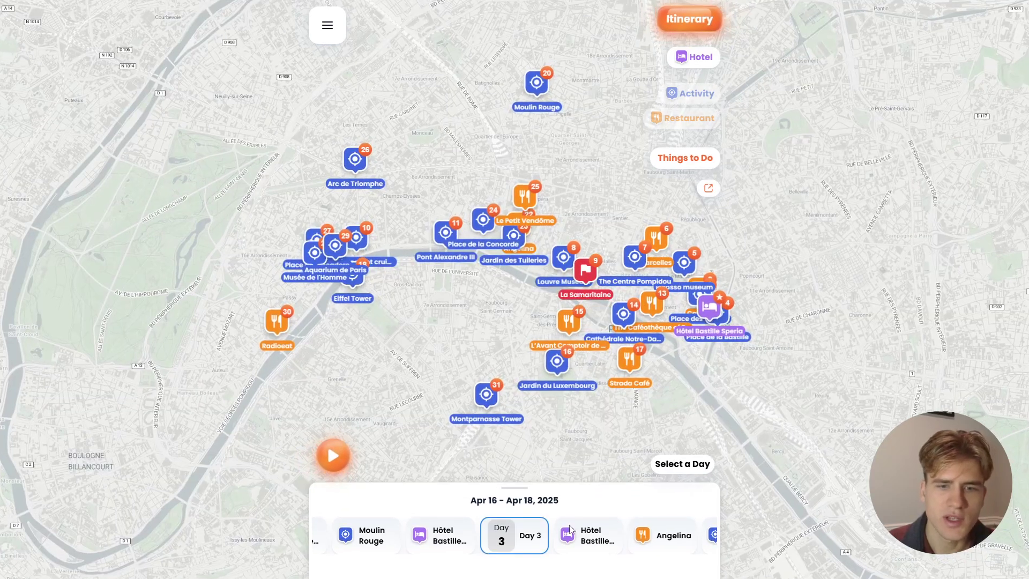
- Step through the Day 3 stops of the Apr 16 - Apr 18 Paris trip on the map as far as Place de la Concorde
{"action": "left_click", "coordinate": [588, 513]}
{"action": "left_click", "coordinate": [588, 513]}
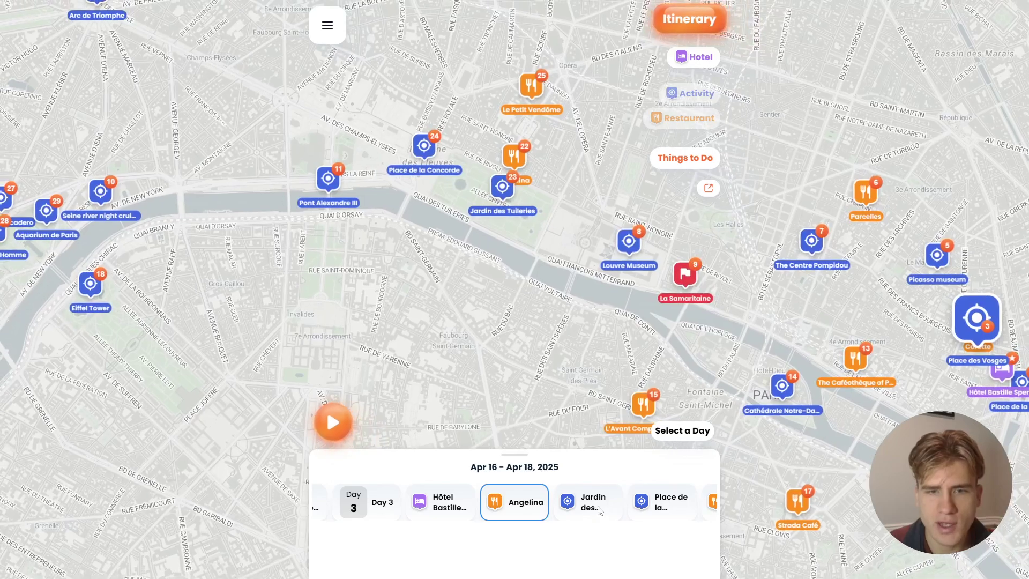
{"action": "left_click", "coordinate": [597, 509]}
{"action": "left_click", "coordinate": [598, 509]}
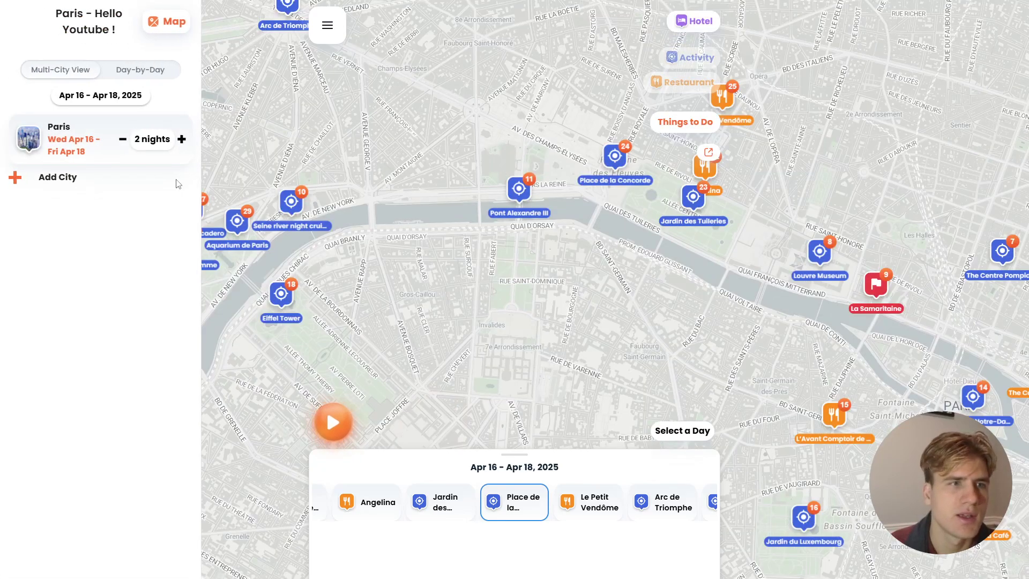
- Examine the day-by-day schedule of Day 3 in the "Paris - Hello Youtube !" trip down to its end point and return to the map
{"action": "left_click", "coordinate": [147, 71]}
{"action": "scroll", "coordinate": [112, 267], "scroll_direction": "down", "scroll_amount": 1}
{"action": "scroll", "coordinate": [111, 267], "scroll_direction": "down", "scroll_amount": 7}
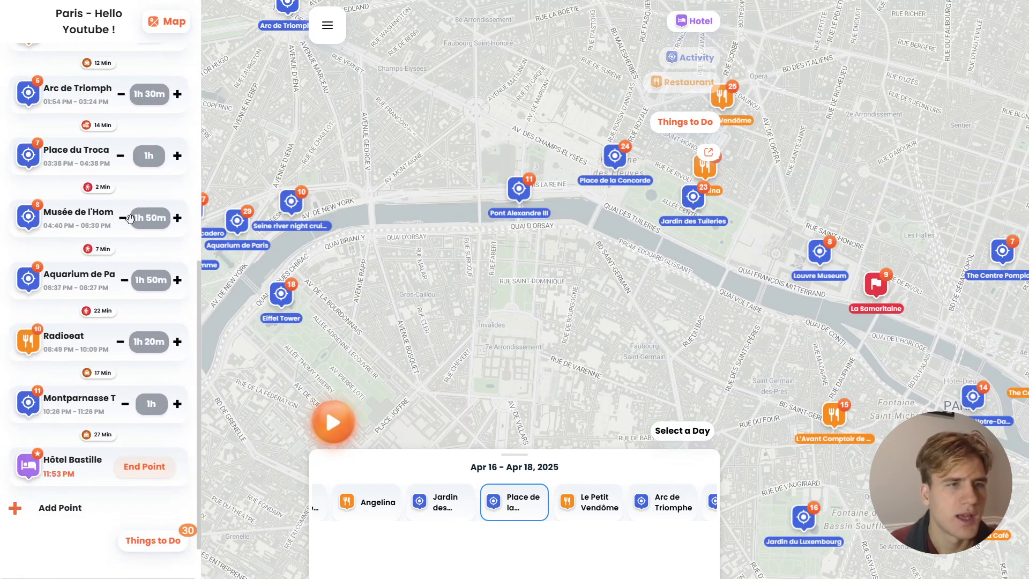
{"action": "mouse_move", "coordinate": [107, 213]}
{"action": "left_mouse_down"}
{"action": "mouse_move", "coordinate": [131, 236]}
{"action": "mouse_move", "coordinate": [107, 206]}
{"action": "left_mouse_up"}
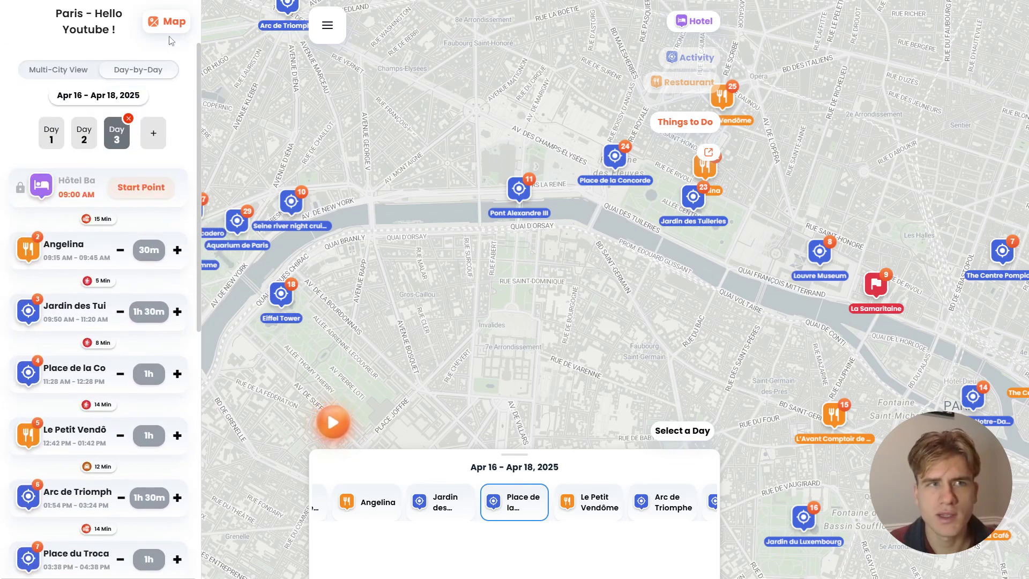
{"action": "left_click", "coordinate": [173, 22]}
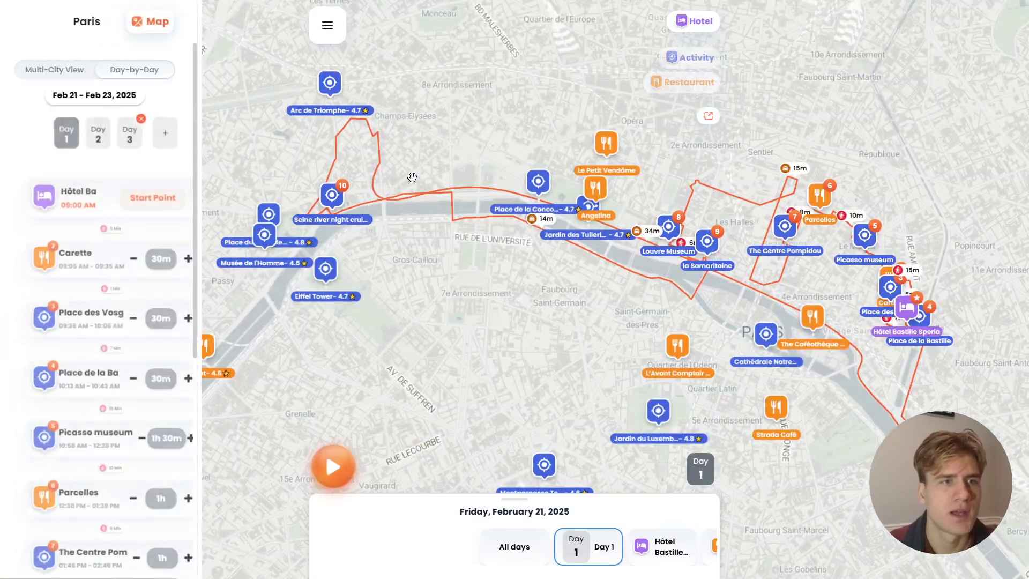
- Check the saved Things to Do of the Feb 21 - Feb 23 Paris trip and display its multi-city overview
{"action": "left_click", "coordinate": [695, 159]}
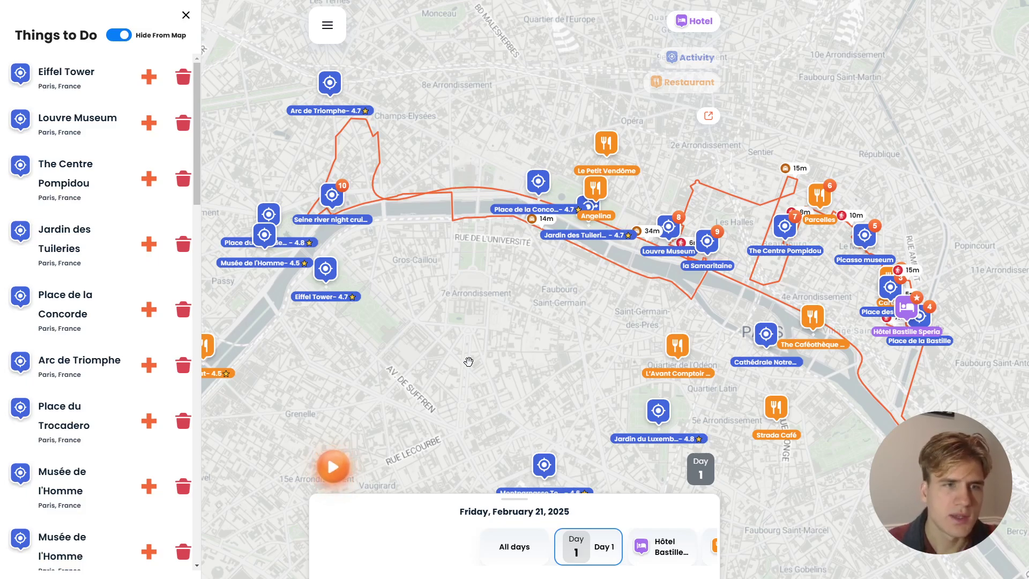
{"action": "left_click", "coordinate": [186, 15]}
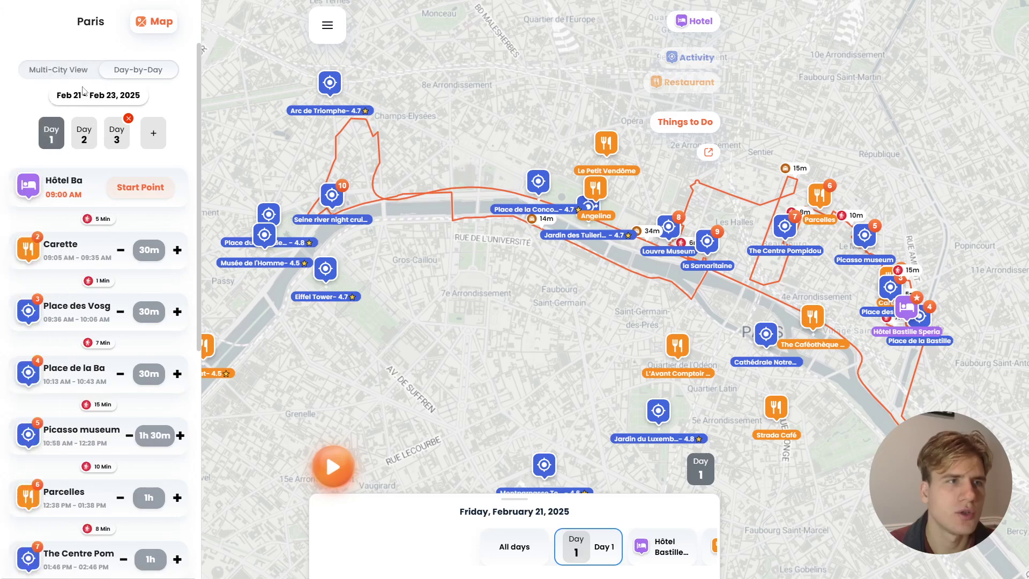
{"action": "left_click", "coordinate": [68, 75]}
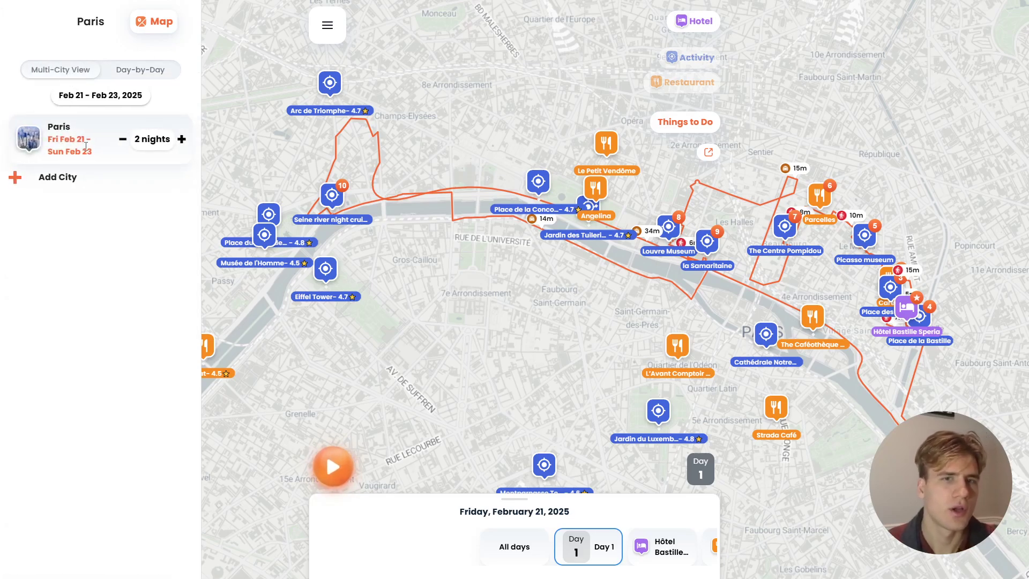